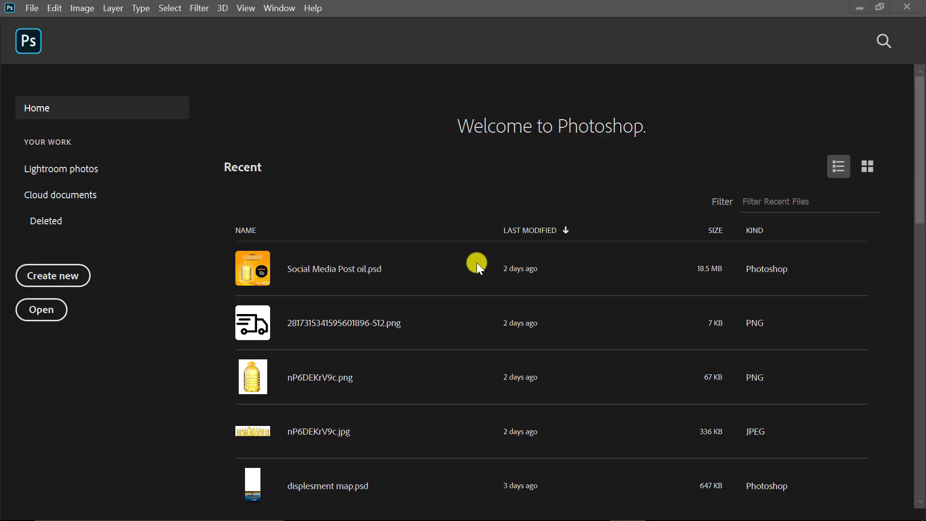
Create a new 3.5 × 2 inch document named 'Business Card'
click(56, 278)
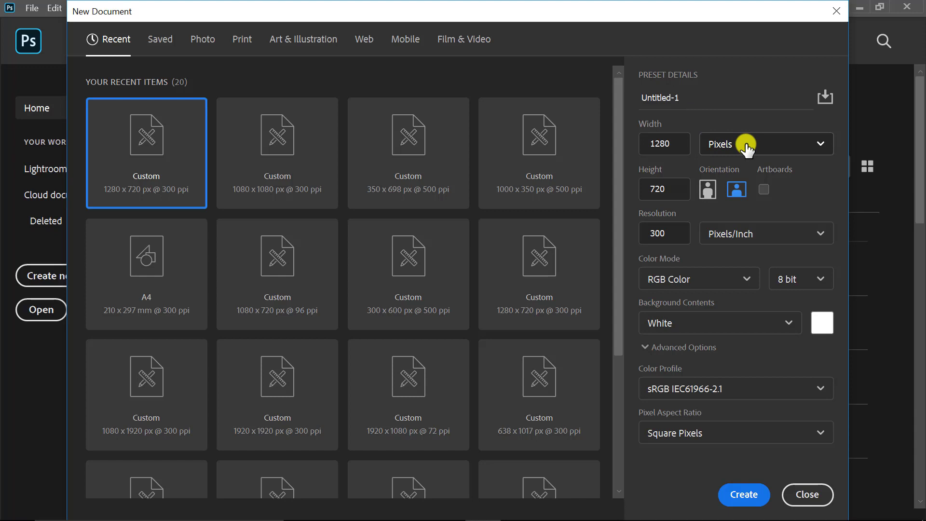
click(746, 147)
click(735, 197)
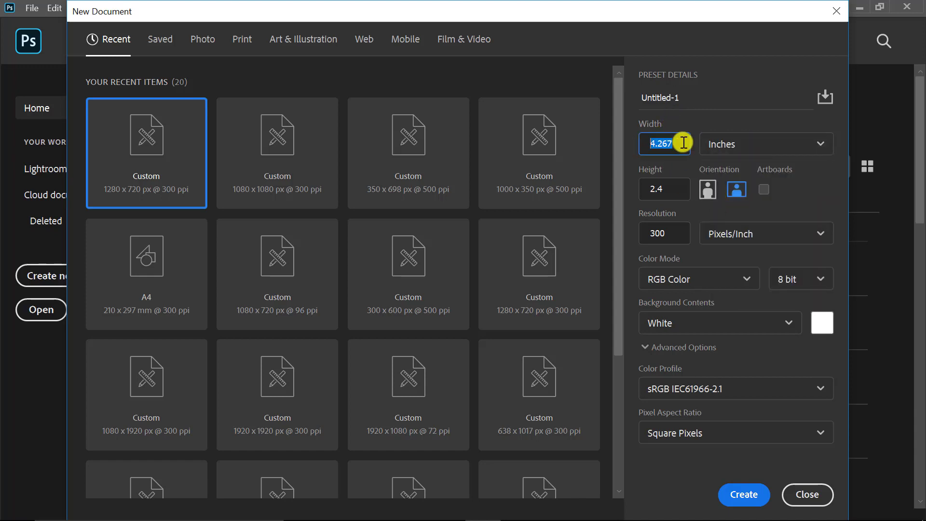
text(3.5)
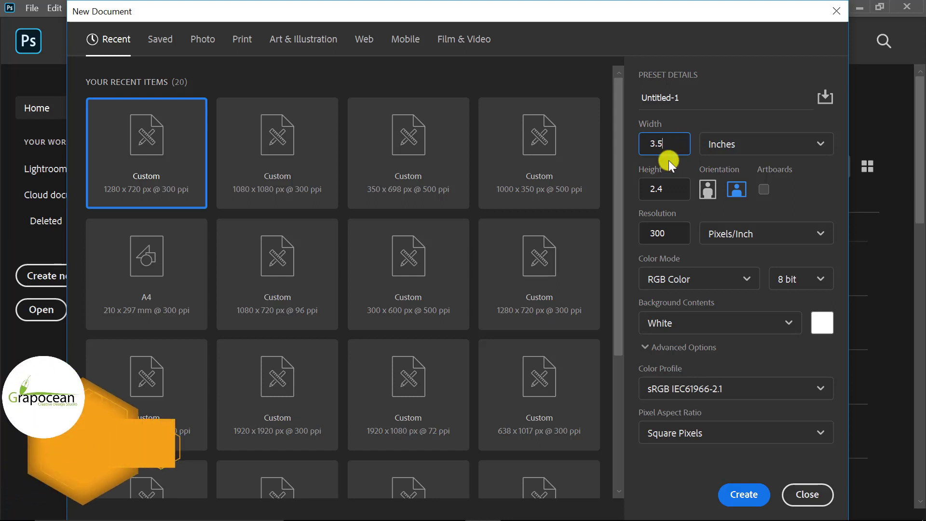
click(687, 188)
text(2)
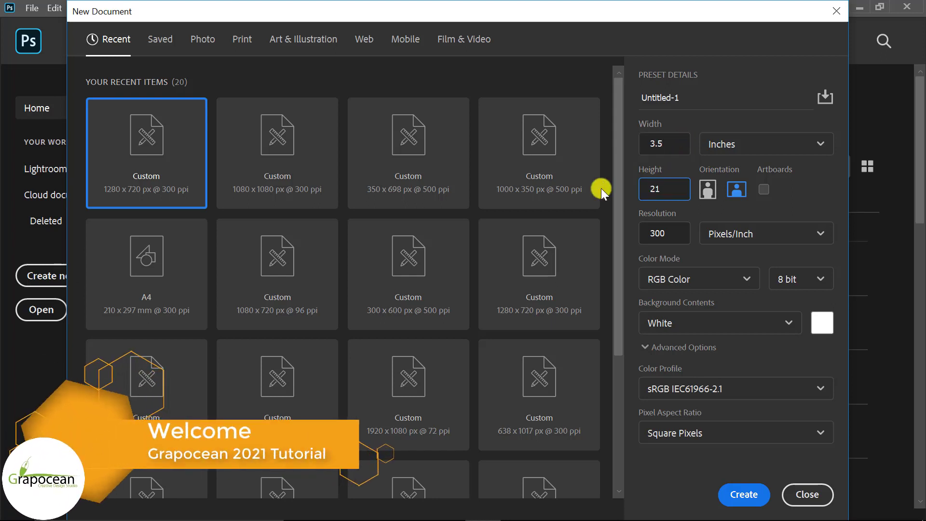
click(687, 96)
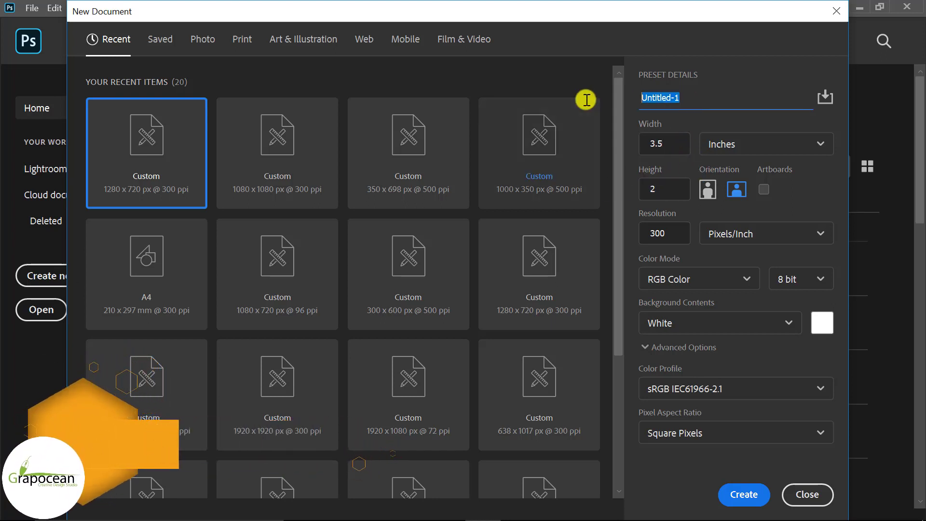
text(Business)
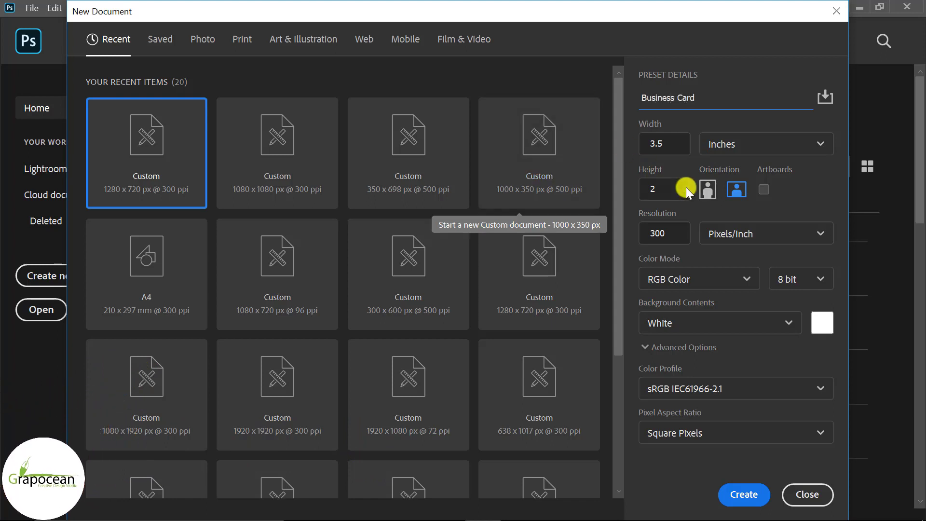
text( Card)
click(744, 493)
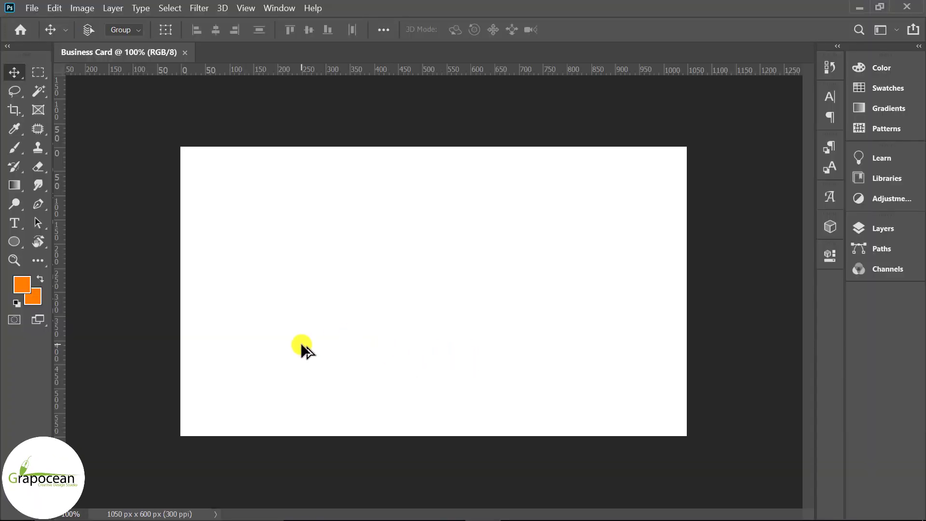
Fit the canvas to the window and add margin guides 50 px in from every edge
key(ctrl+0)
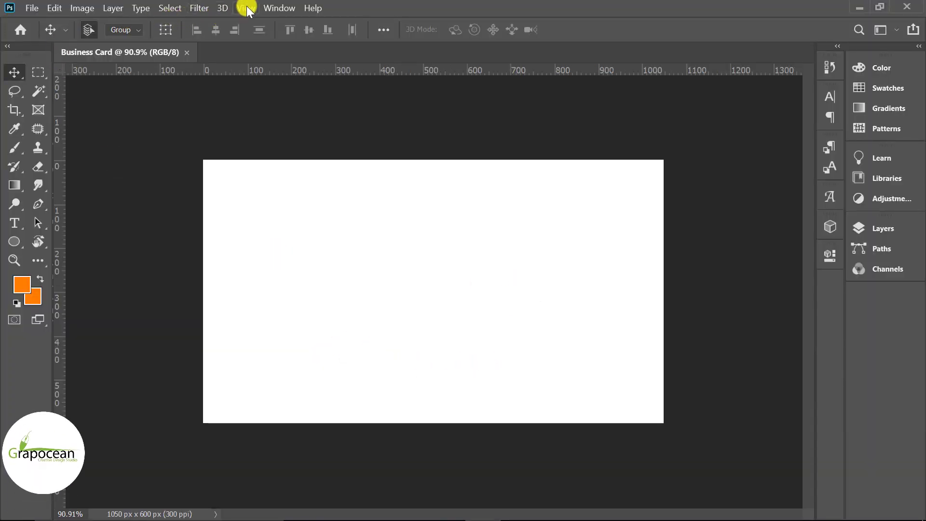
click(246, 7)
click(304, 404)
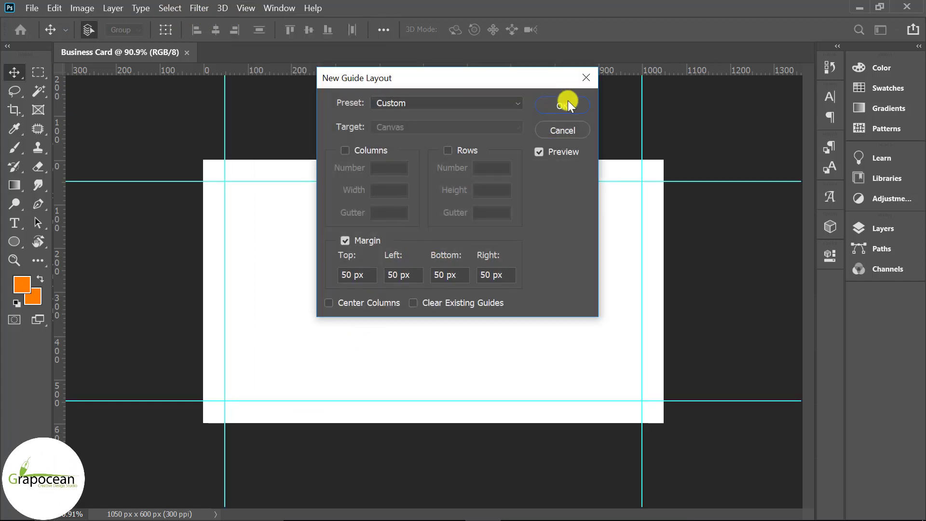
click(564, 105)
Add a second guide layout with 25 px margins on all sides, then a new empty layer
click(243, 8)
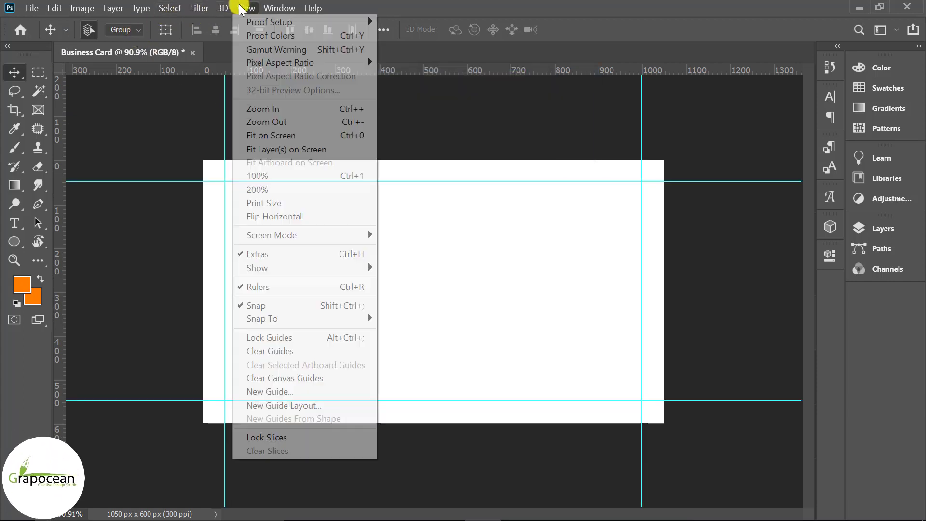
click(304, 406)
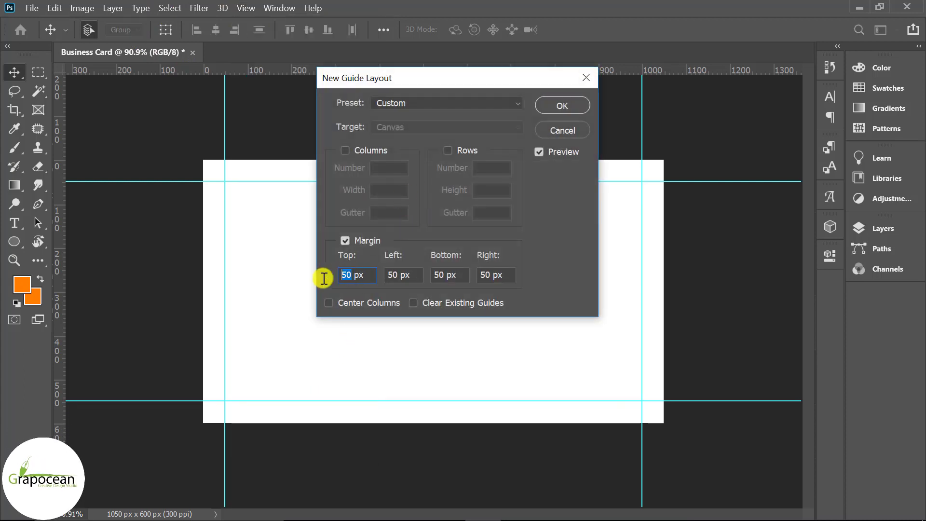
text(25)
key(Tab)
text(25)
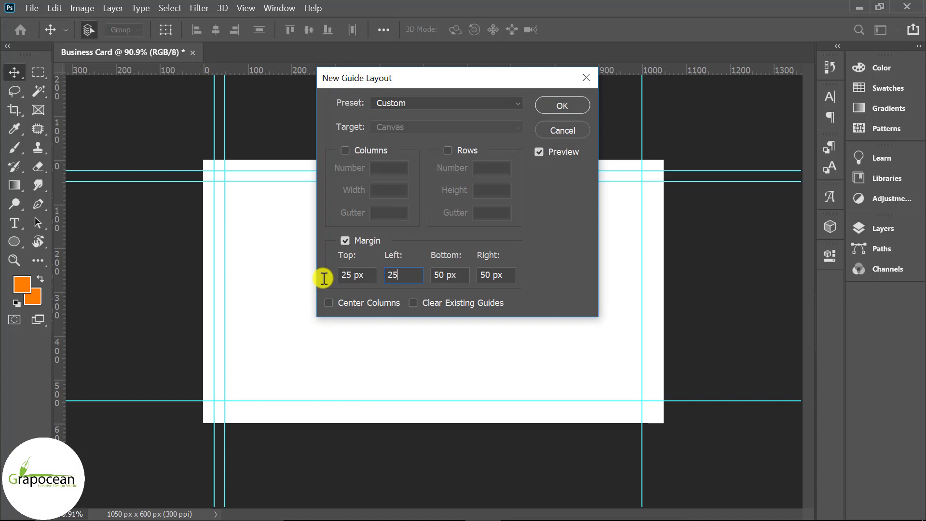
text(25)
key(Tab)
text(0)
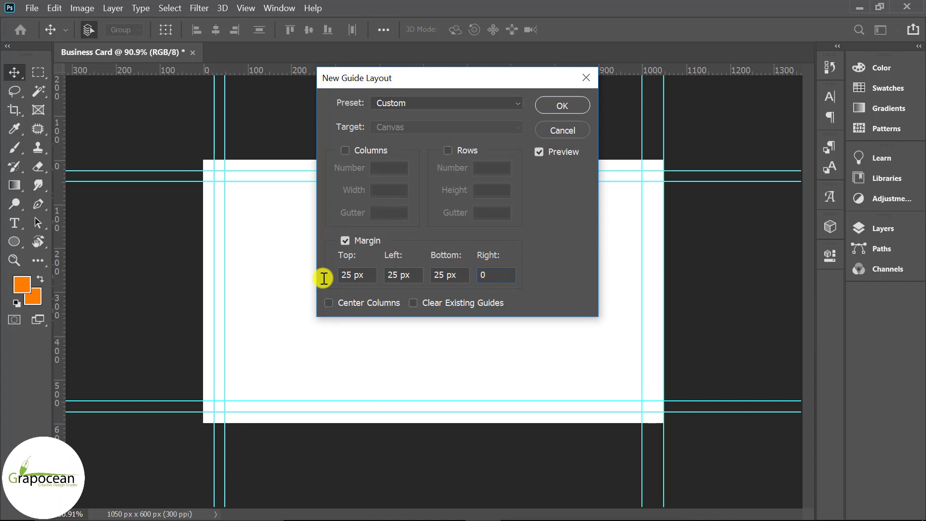
text(5)
key(Return)
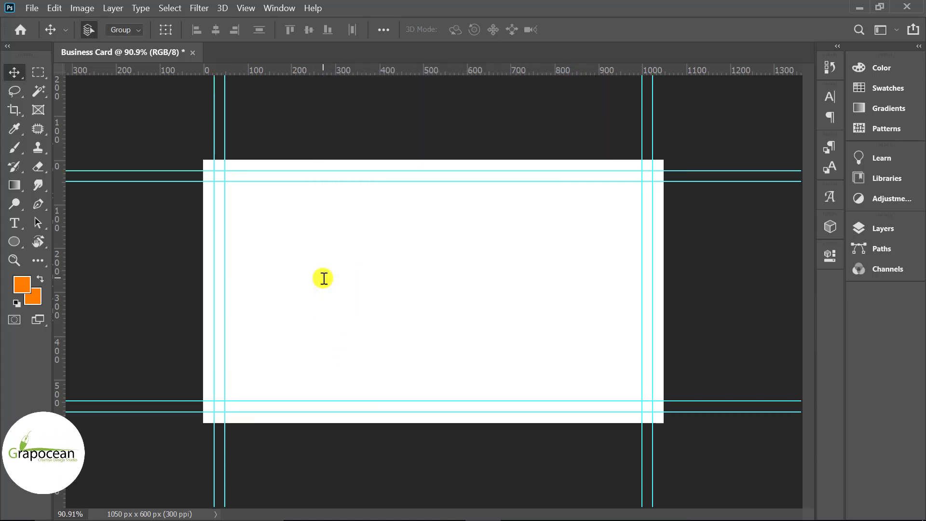
click(882, 228)
click(799, 458)
Draw a black-filled rectangle over the whole card and open its Blending Options
click(21, 241)
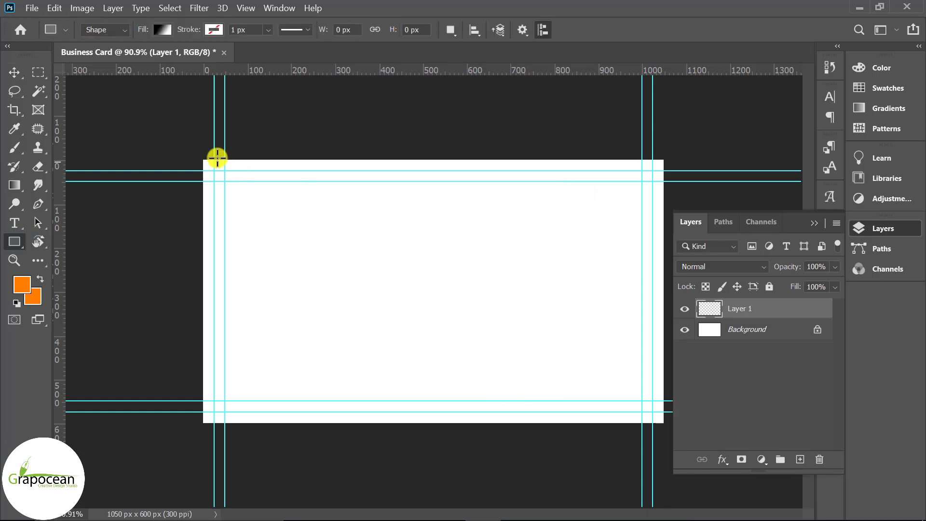
click(163, 29)
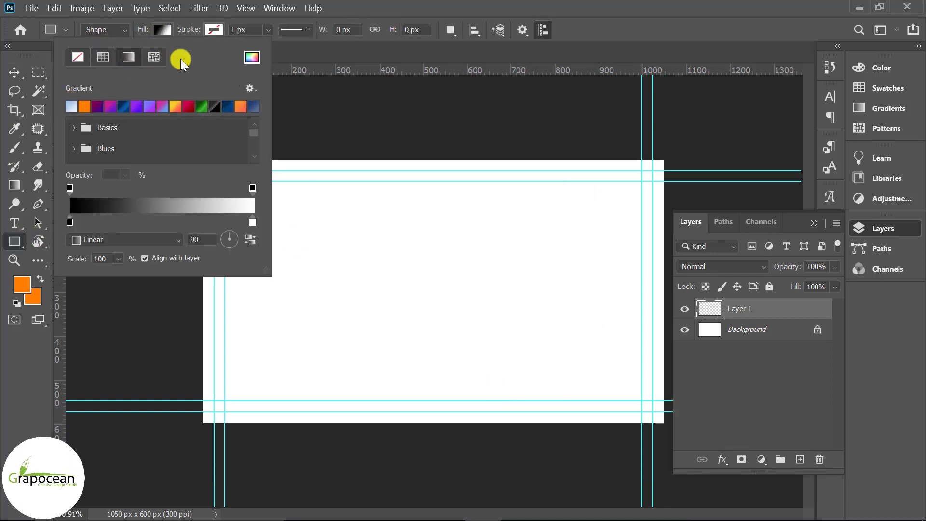
click(252, 57)
drag(523, 386, 492, 471)
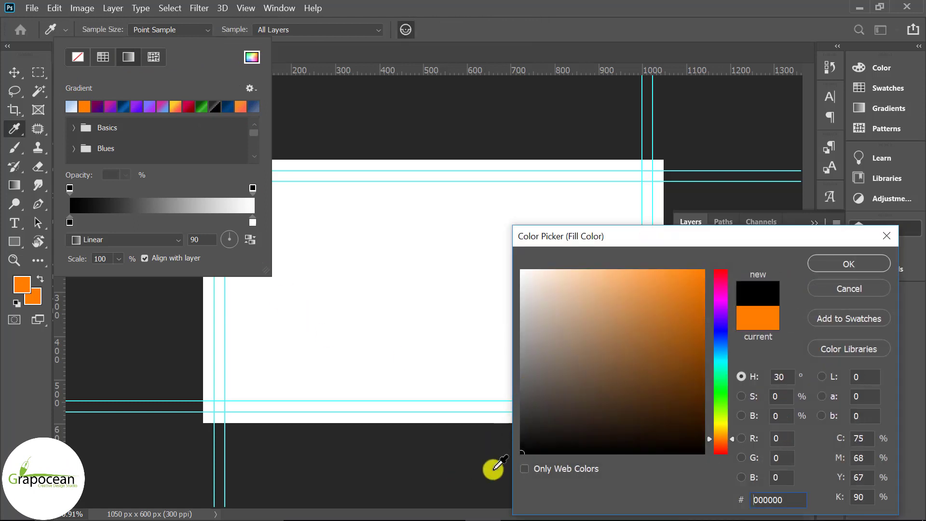
click(868, 266)
drag(666, 426, 198, 156)
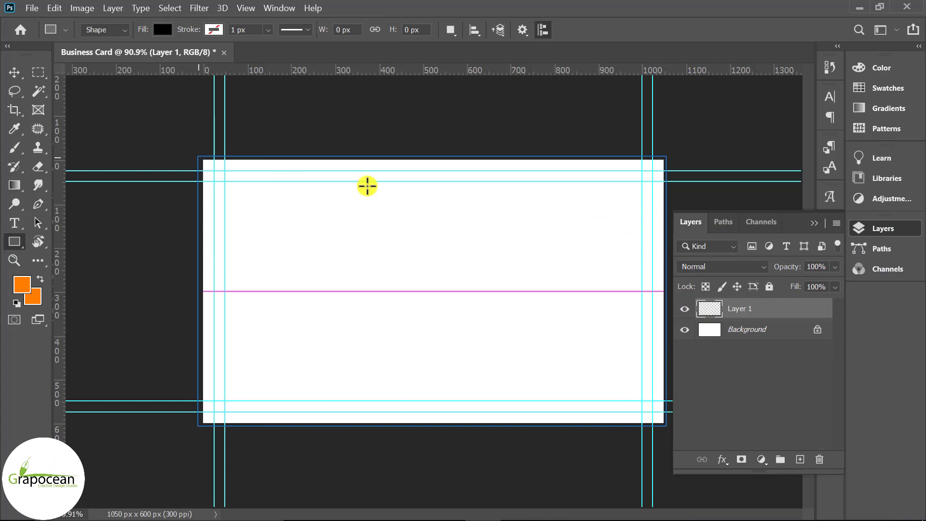
click(781, 252)
right_click(818, 329)
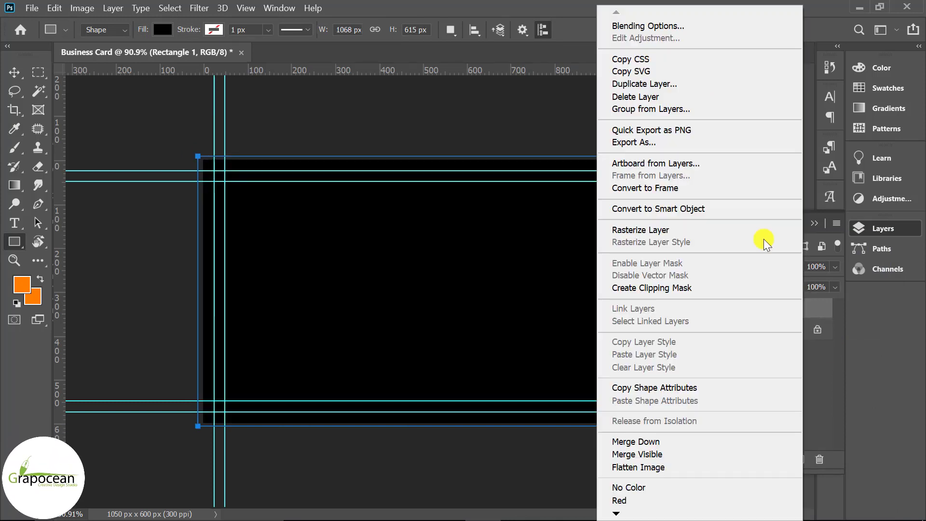
click(656, 25)
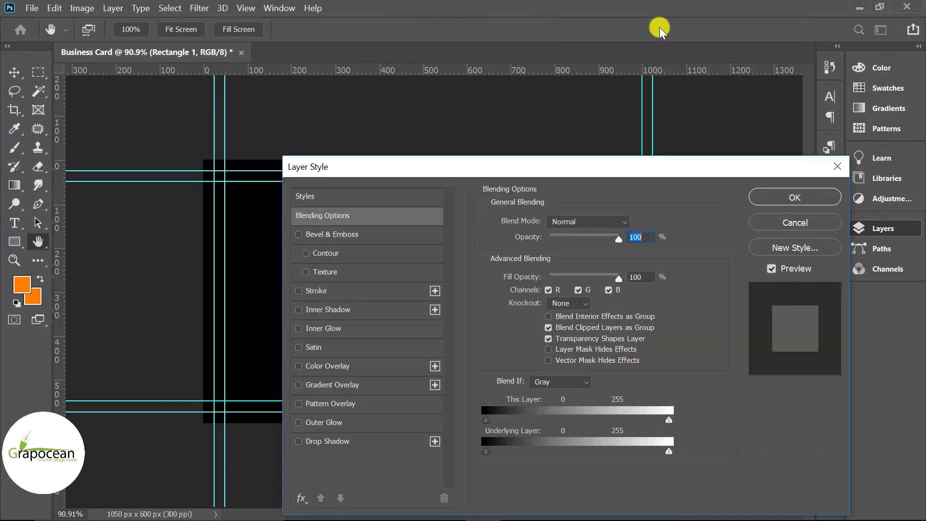
Add a black-to-white Gradient Overlay to the rectangle running horizontally
click(362, 388)
drag(574, 166, 612, 269)
click(652, 357)
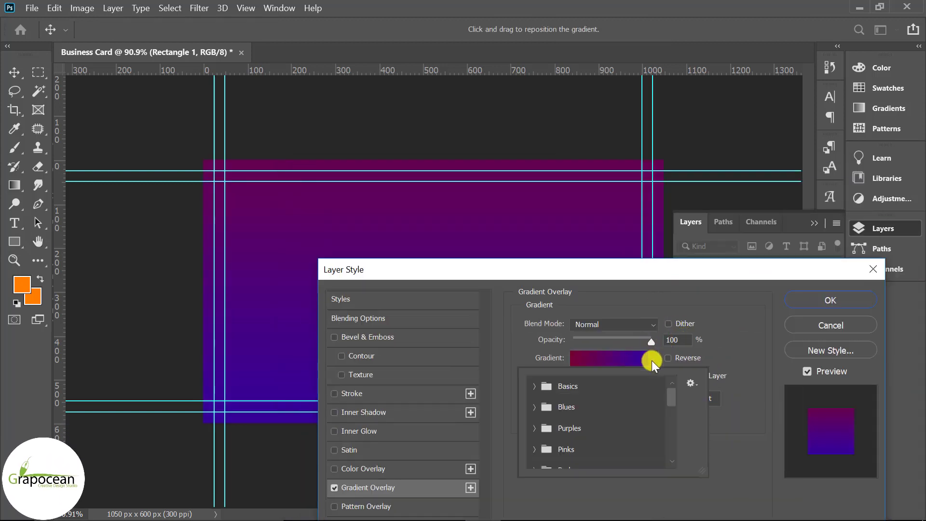
click(534, 386)
click(598, 408)
drag(546, 276, 710, 268)
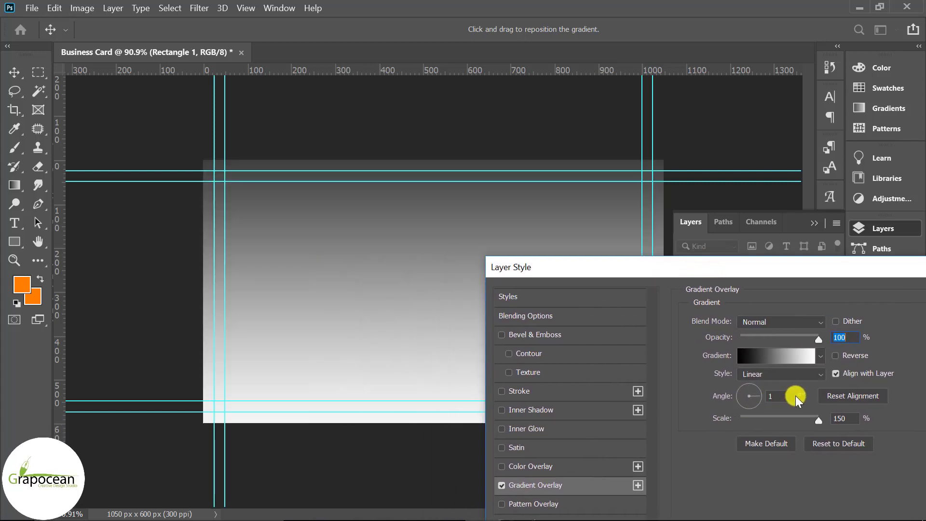
drag(796, 396, 799, 395)
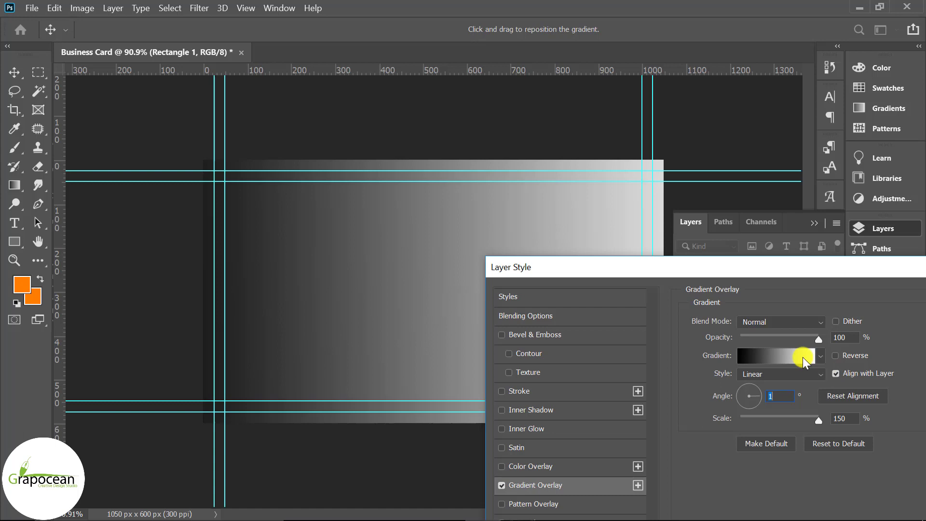
Change the gradient's right stop to dark grey #363636 and apply the overlay
click(802, 357)
double_click(895, 414)
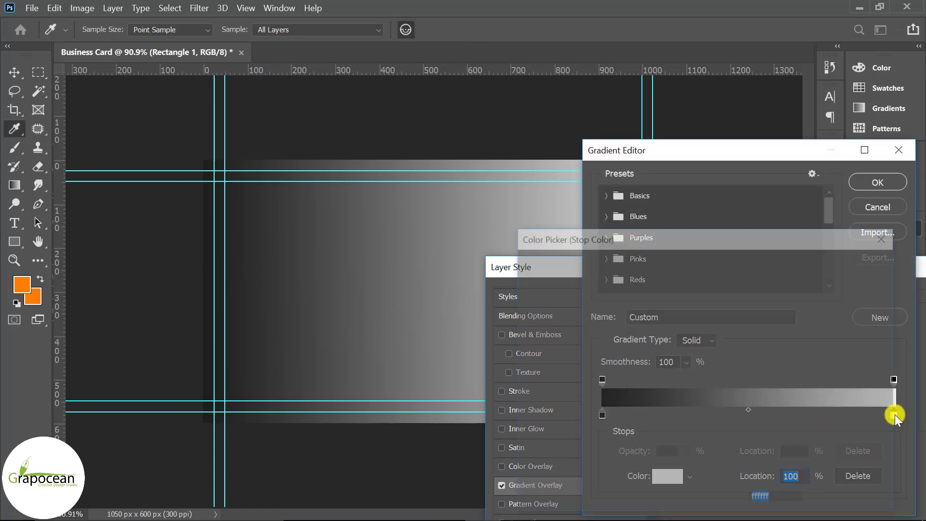
mouse_move(565, 392)
mouse_down()
mouse_move(495, 424)
mouse_move(484, 419)
mouse_up()
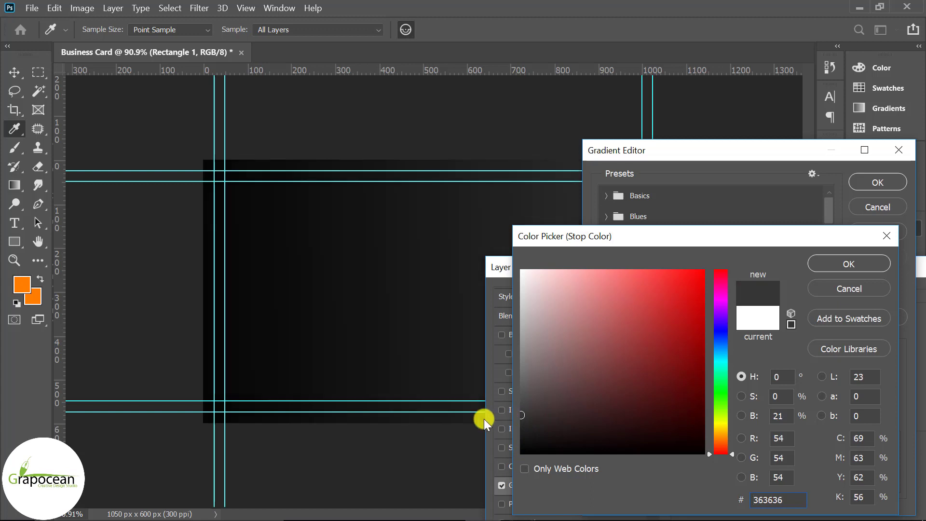
click(875, 271)
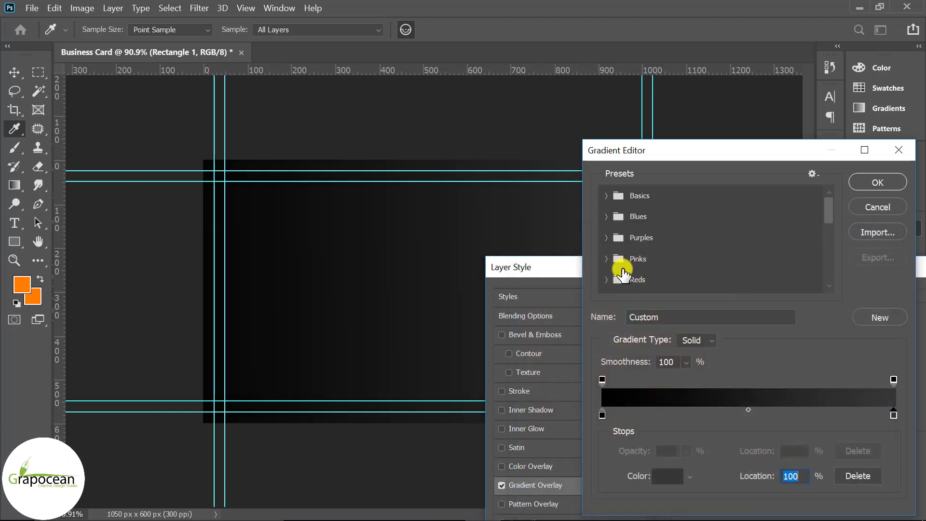
click(887, 182)
drag(714, 268, 910, 397)
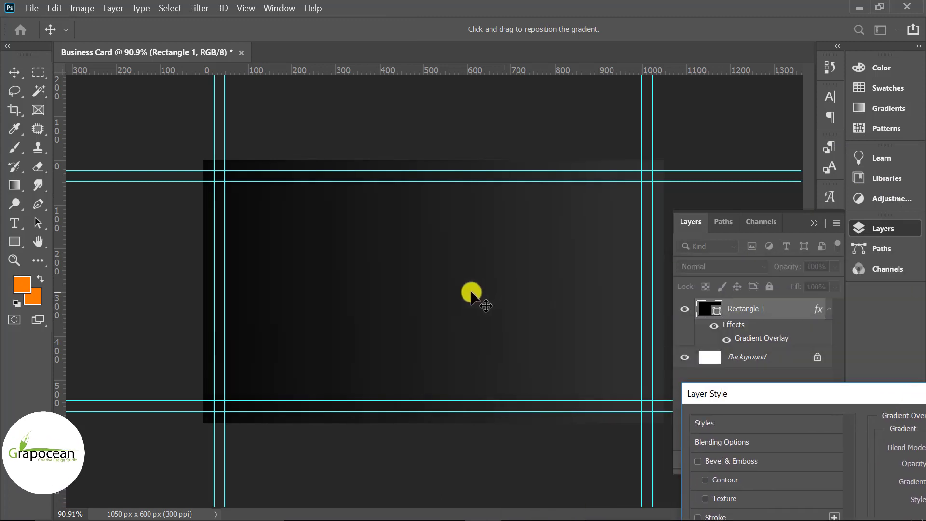
drag(520, 293, 435, 296)
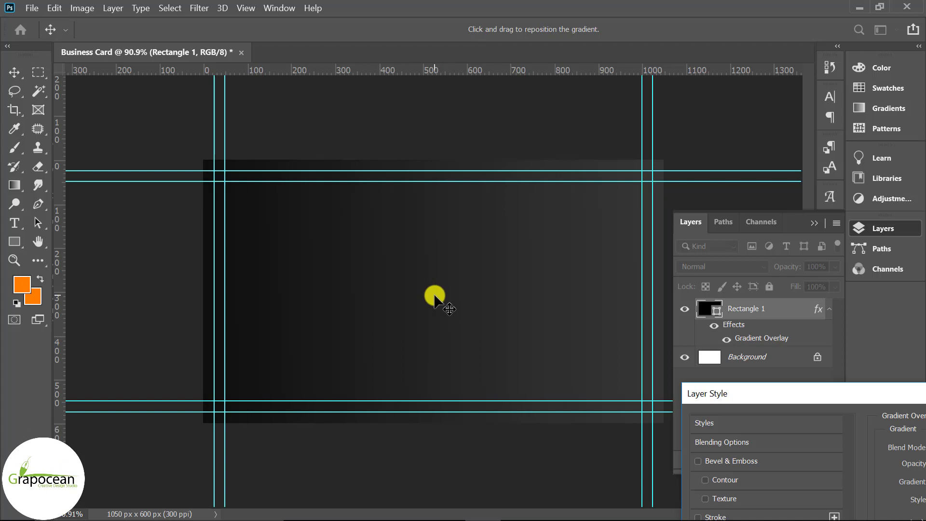
drag(785, 395, 522, 246)
click(883, 327)
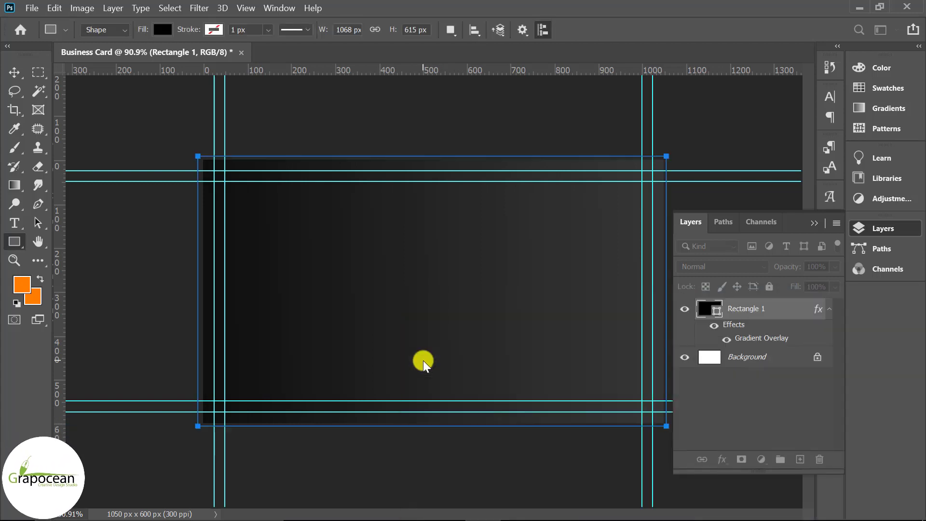
Hide the guides and pen-draw a white curved swoosh from the top edge to the right edge
scroll(429, 360, down, 3)
key(ctrl+h)
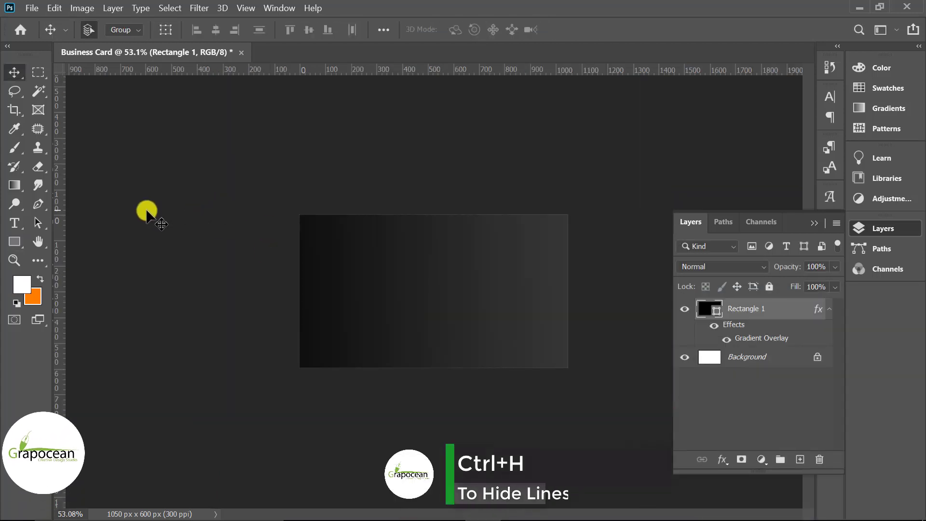
click(38, 203)
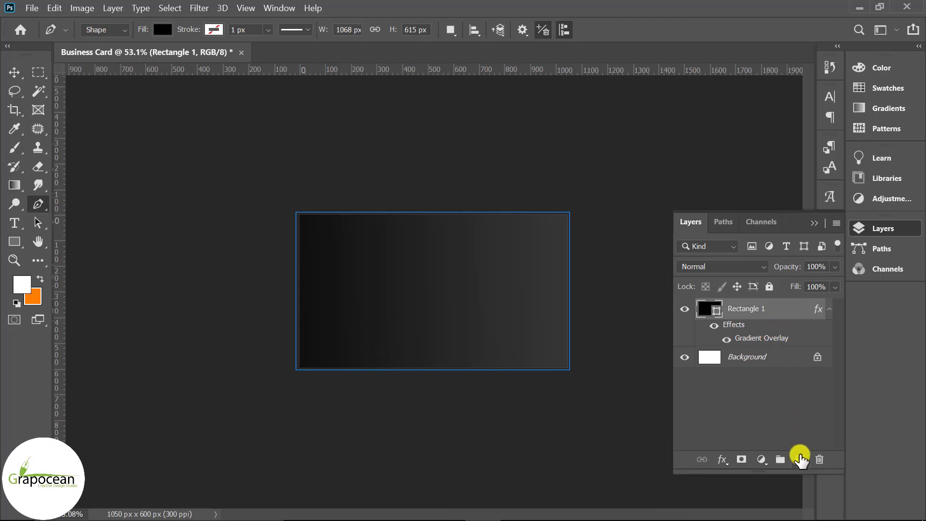
click(799, 460)
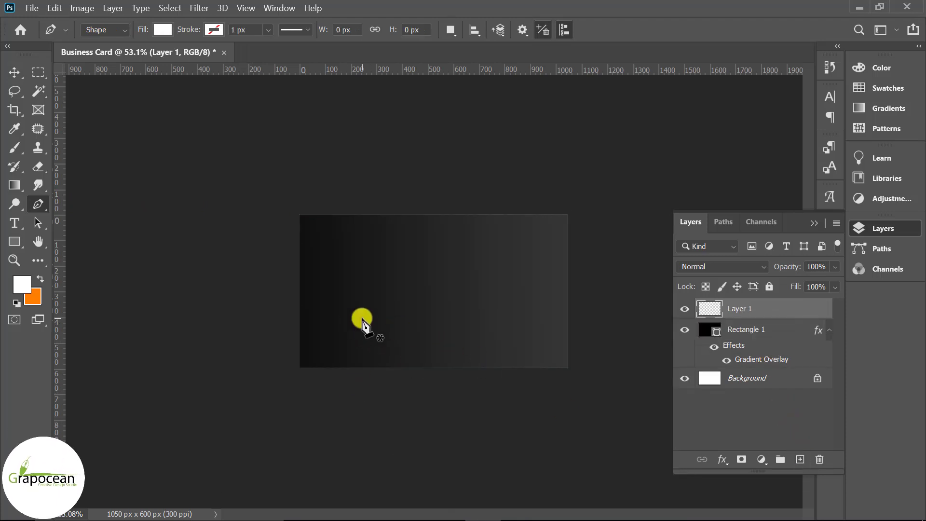
click(345, 206)
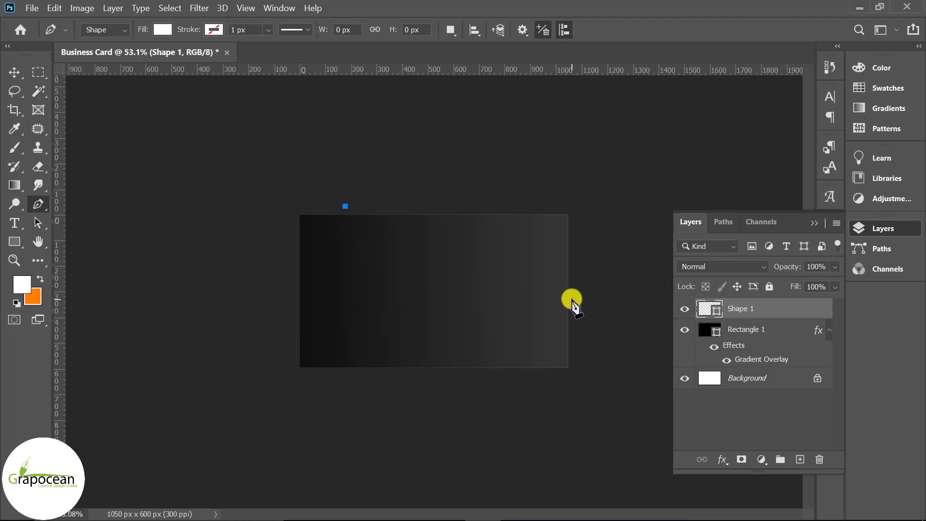
drag(665, 292, 770, 287)
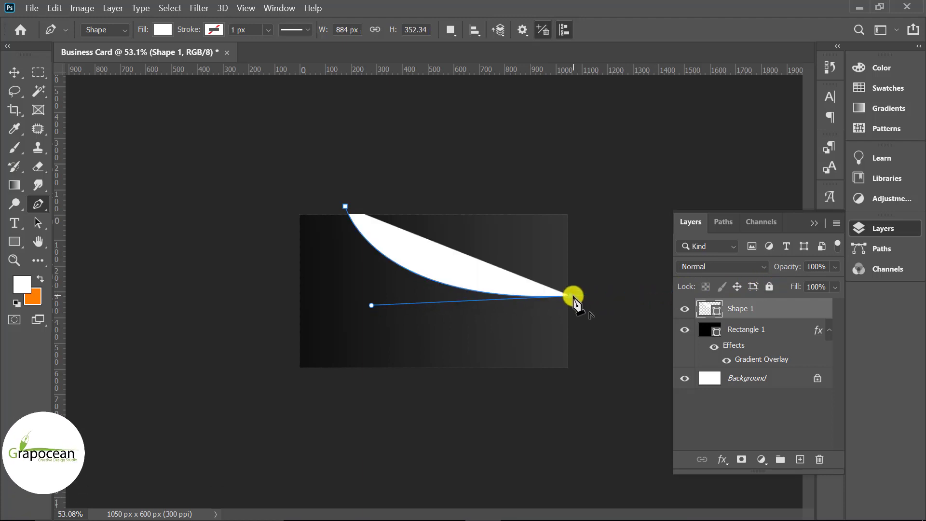
drag(358, 192, 314, 88)
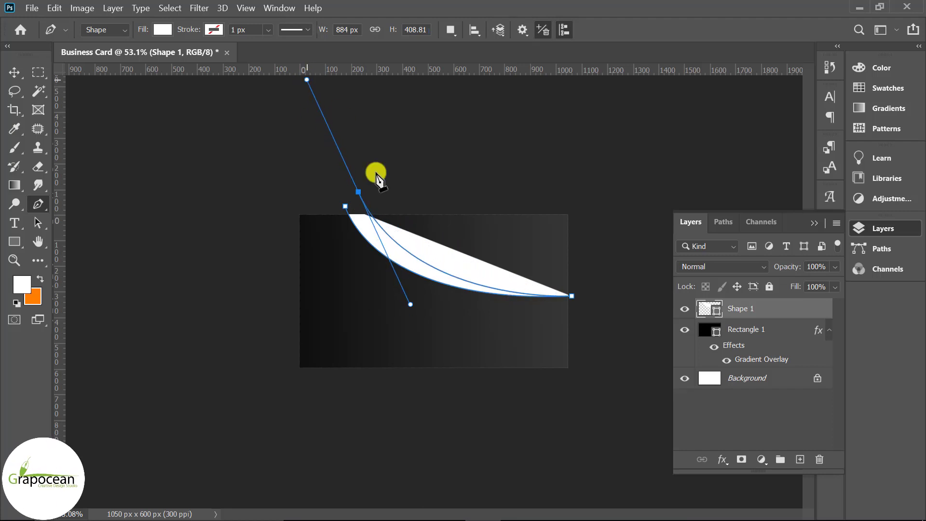
alt+click(357, 192)
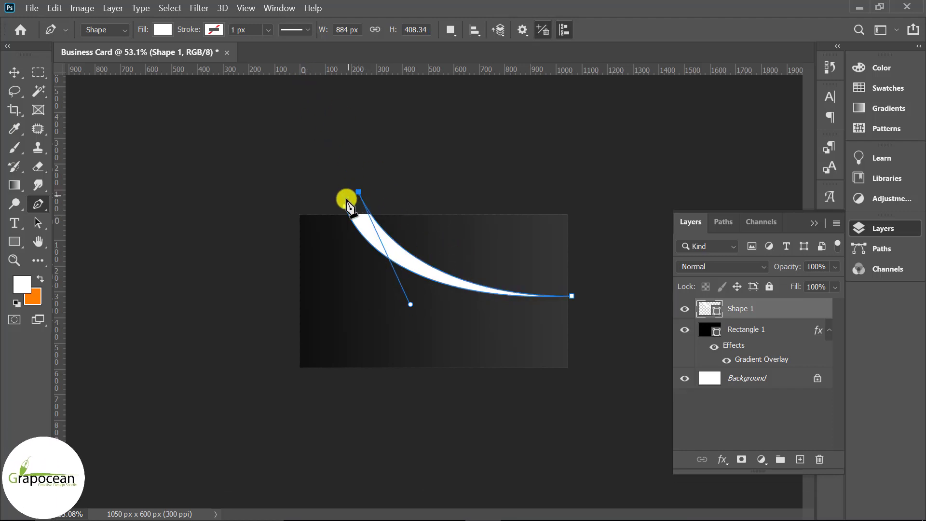
click(11, 77)
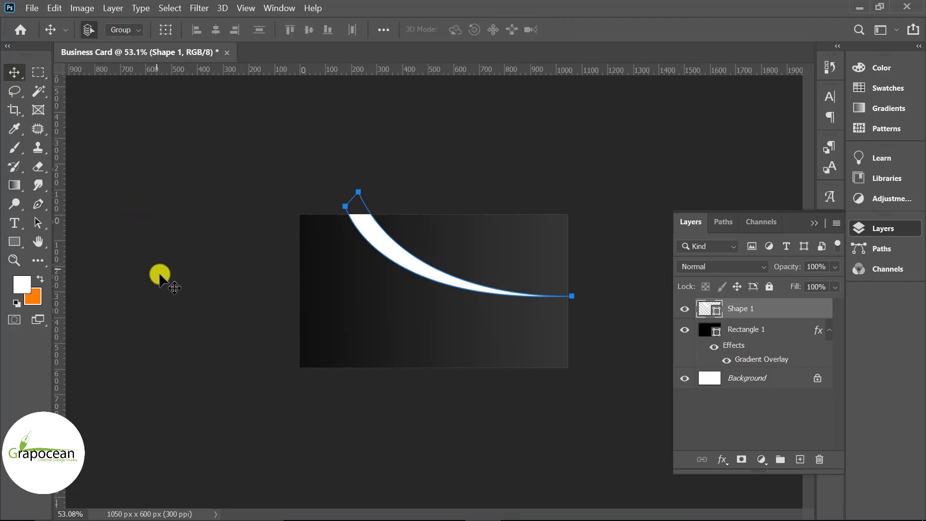
Add a new layer and start the second swoosh below the card's bottom edge
scroll(500, 310, up, 1)
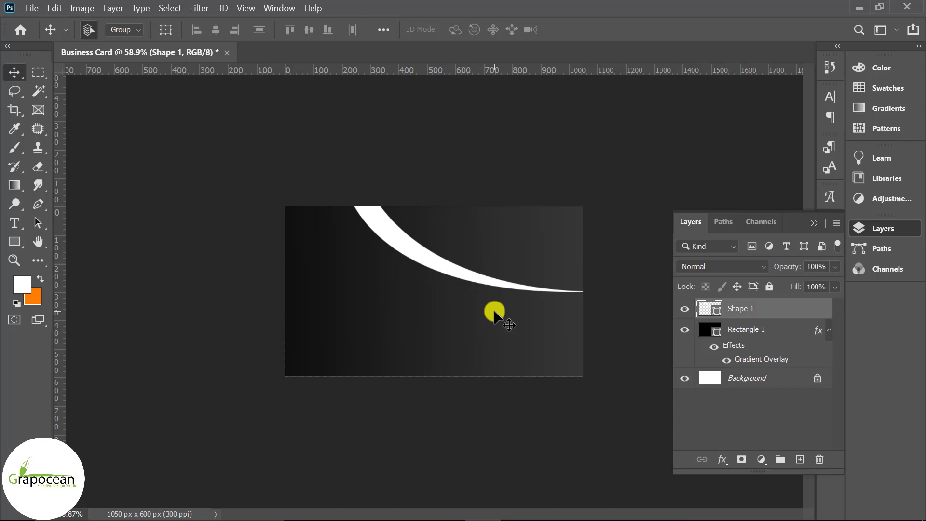
click(49, 210)
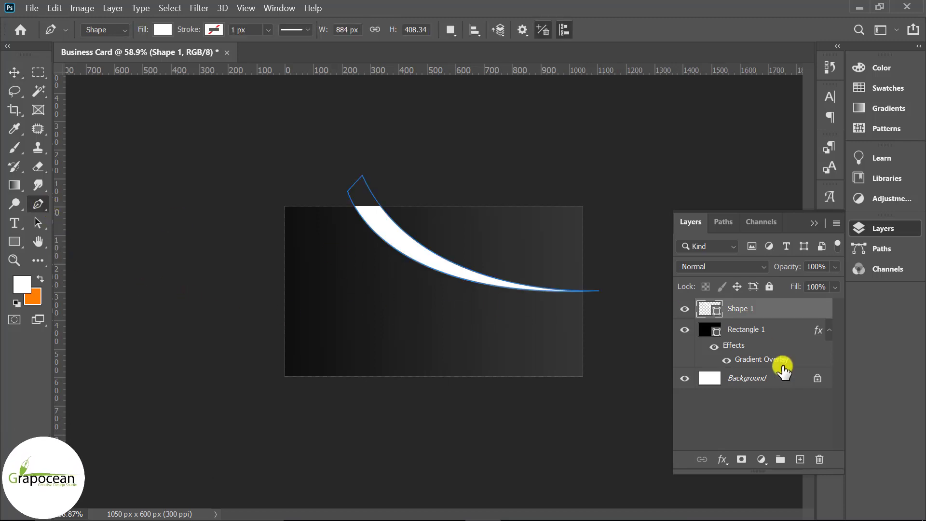
click(798, 460)
click(341, 382)
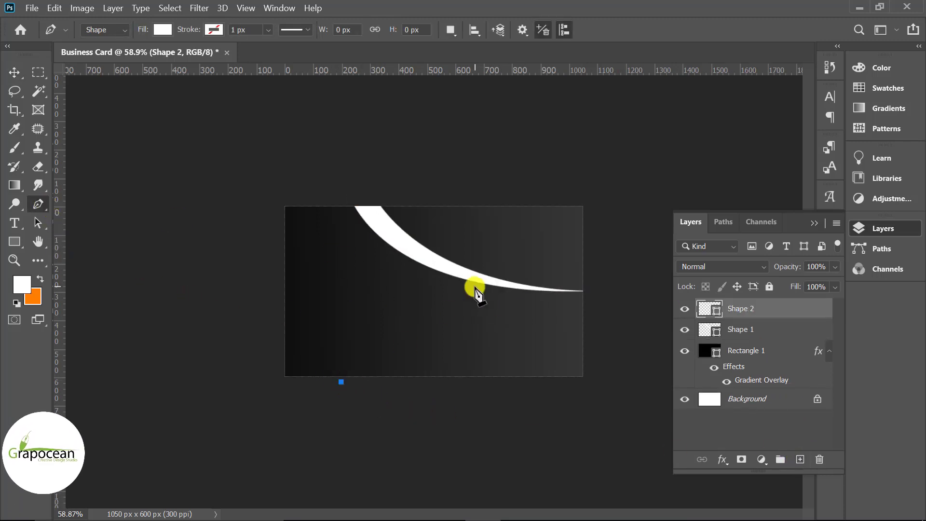
Finish the second swoosh curving from the bottom edge up to meet the first
drag(468, 276, 569, 277)
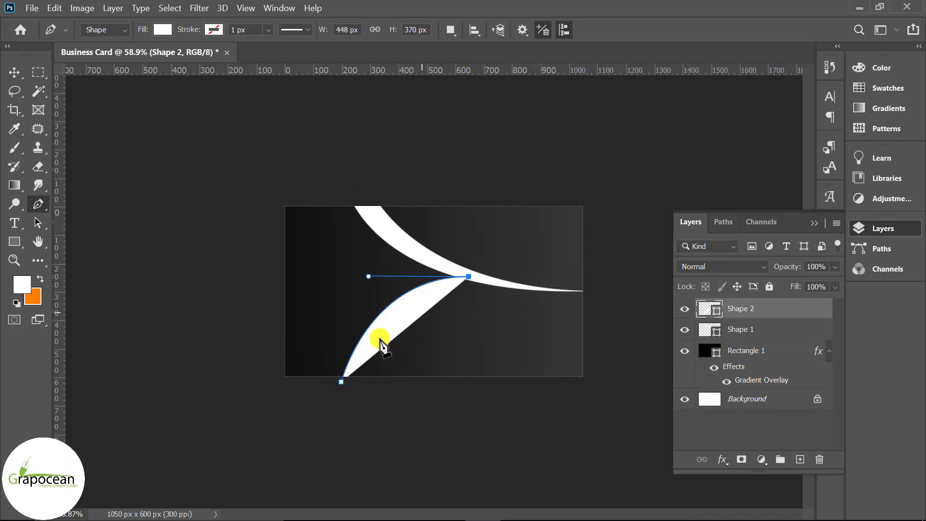
drag(371, 502, 364, 509)
click(372, 399)
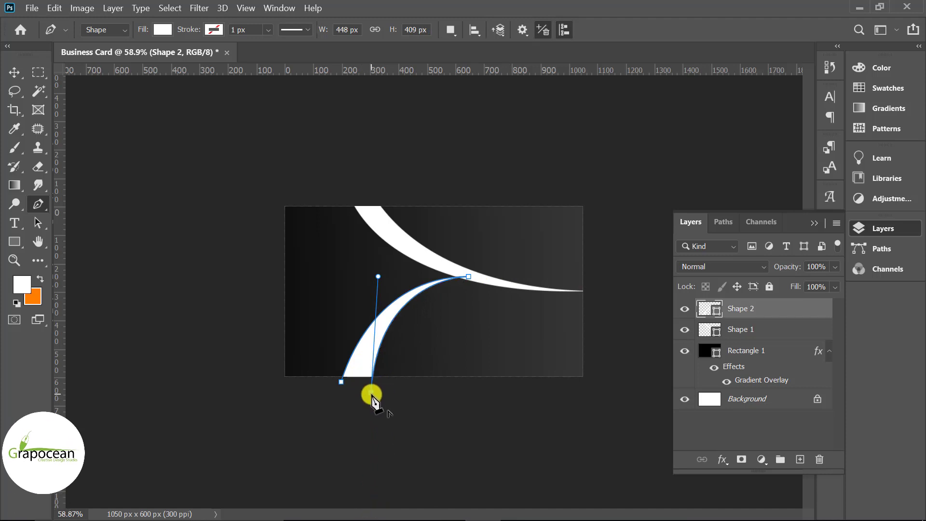
click(15, 73)
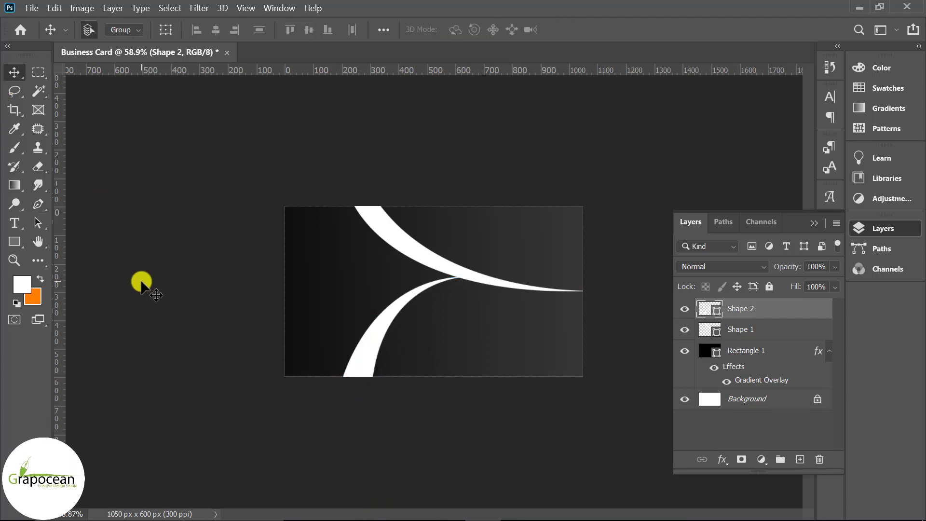
click(142, 283)
scroll(605, 463, down, 6)
scroll(548, 328, up, 4)
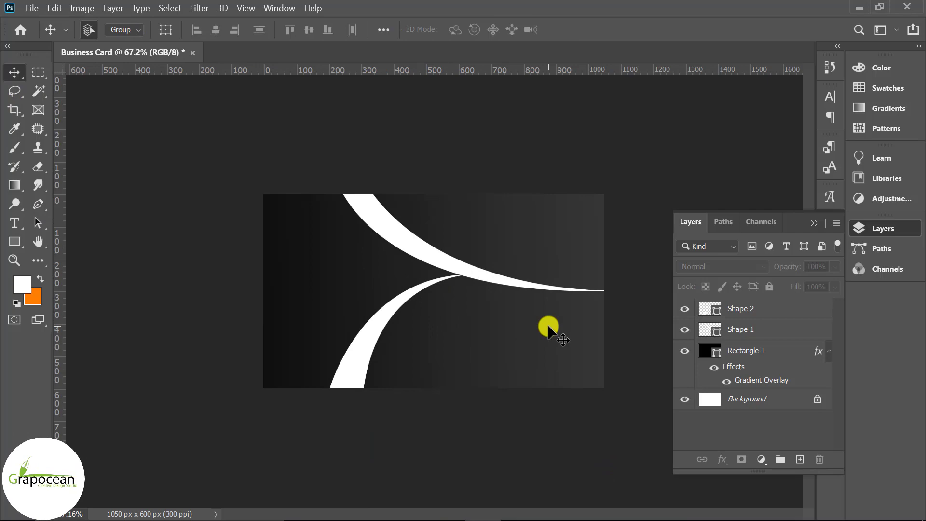
click(343, 391)
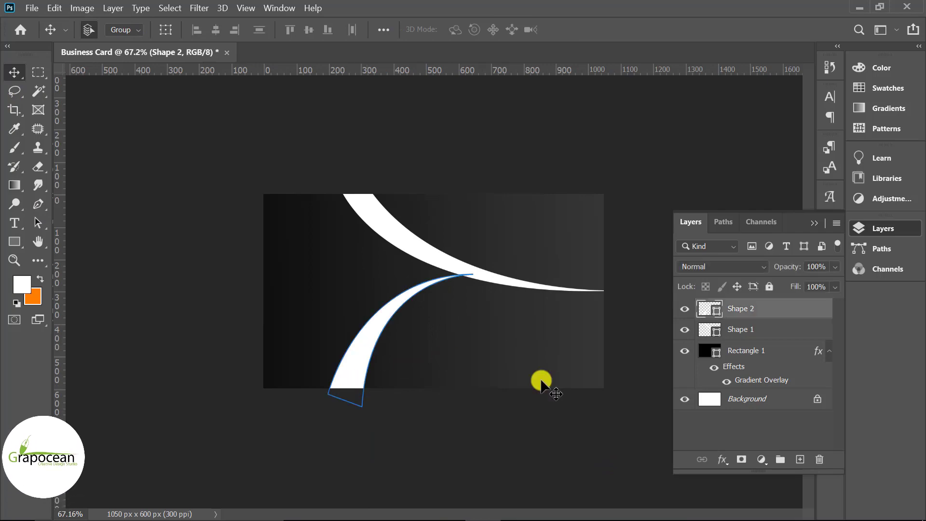
Turn on a Gradient Overlay in Shape 2's Blending Options
right_click(785, 297)
click(636, 26)
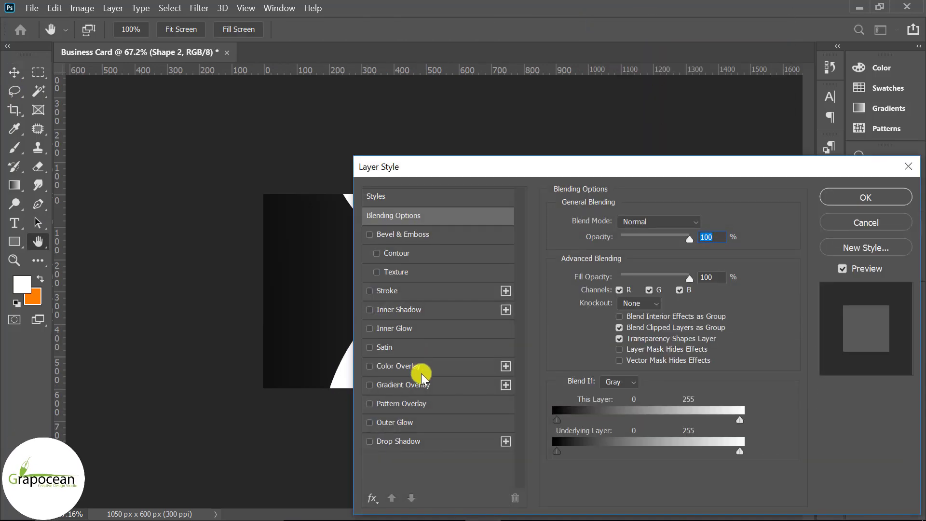
click(416, 384)
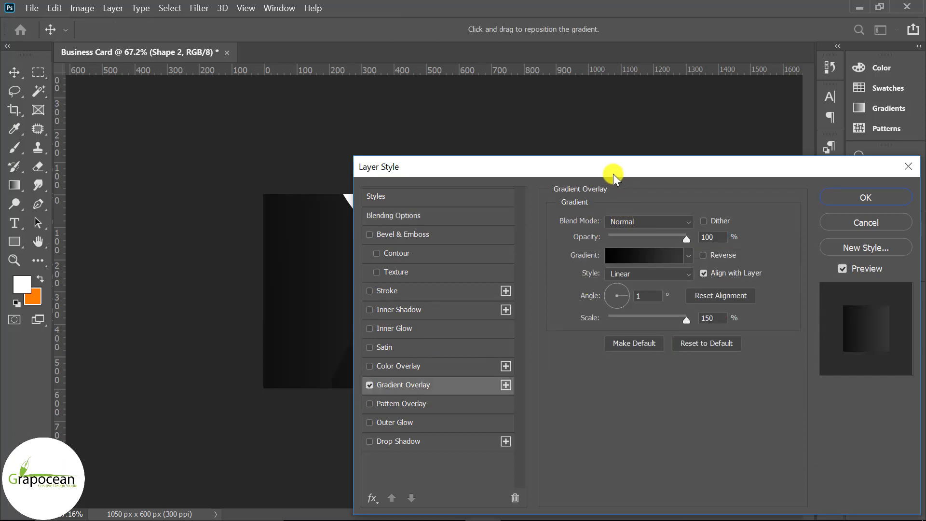
Tick Reverse on Shape 2's gradient overlay and open the Gradient Editor
drag(612, 174, 527, 342)
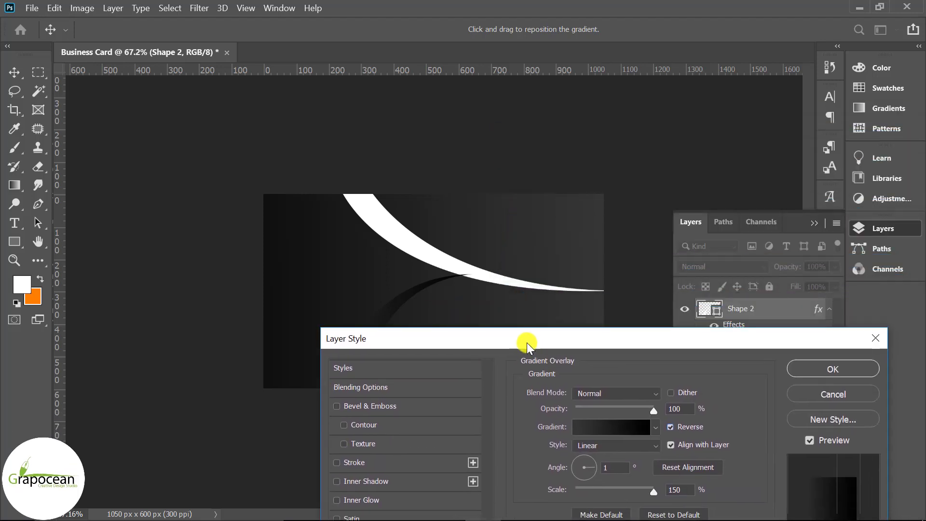
click(654, 427)
click(742, 436)
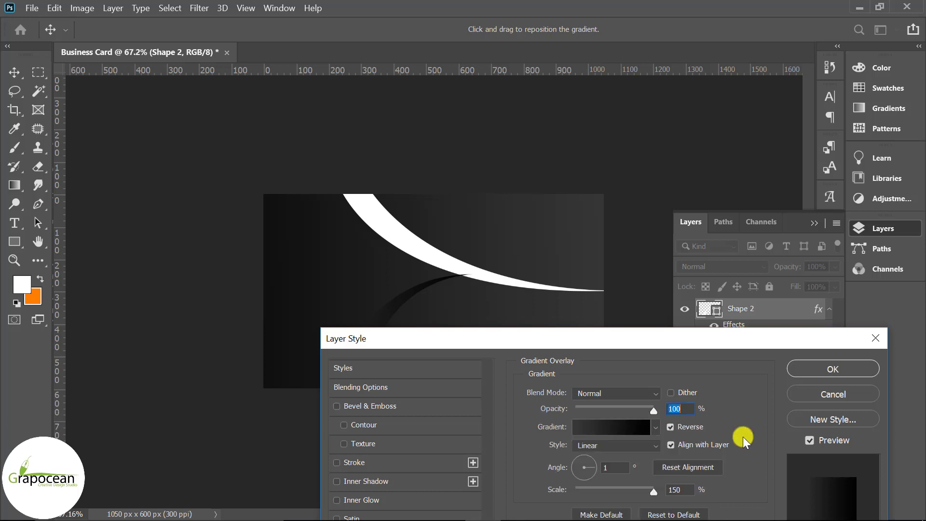
click(617, 427)
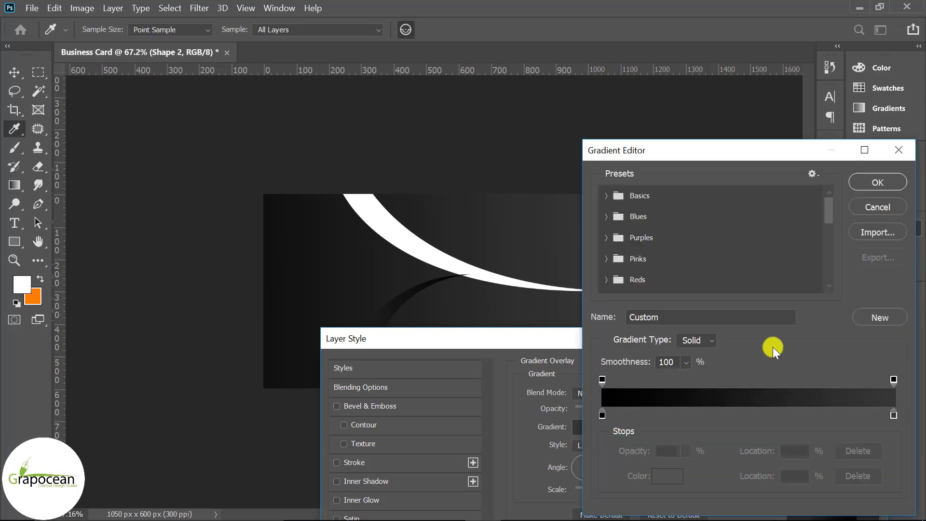
Set the swoosh gradient stops to #292929 and #424242 and apply the overlay
click(602, 415)
double_click(602, 415)
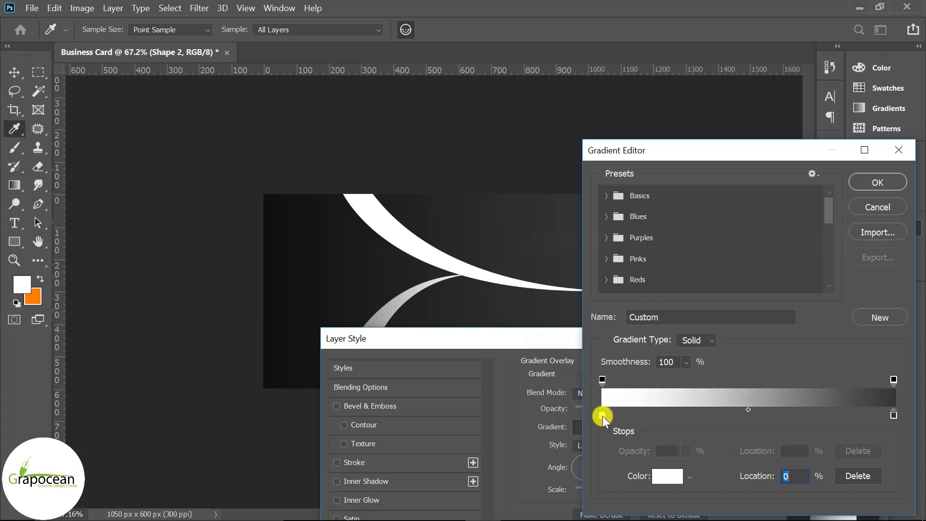
click(513, 442)
drag(513, 442, 485, 423)
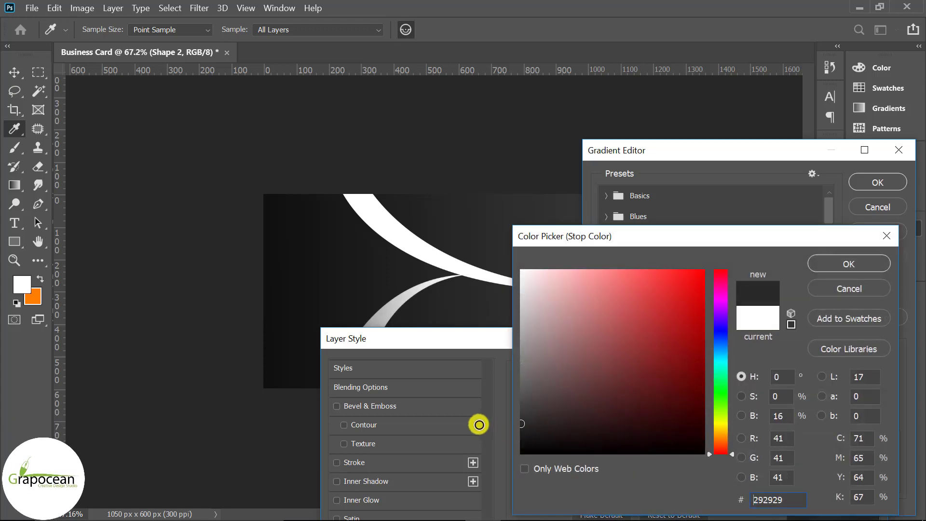
click(866, 271)
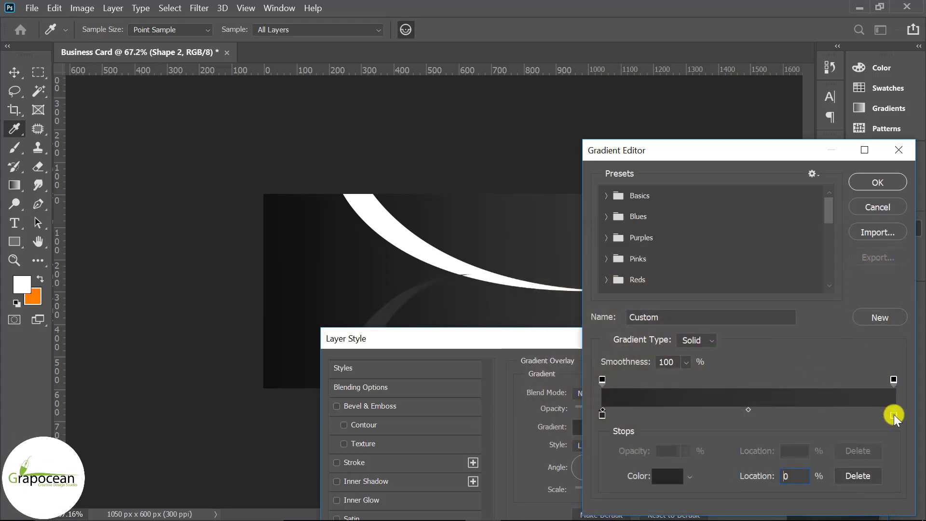
double_click(893, 416)
drag(506, 407, 502, 405)
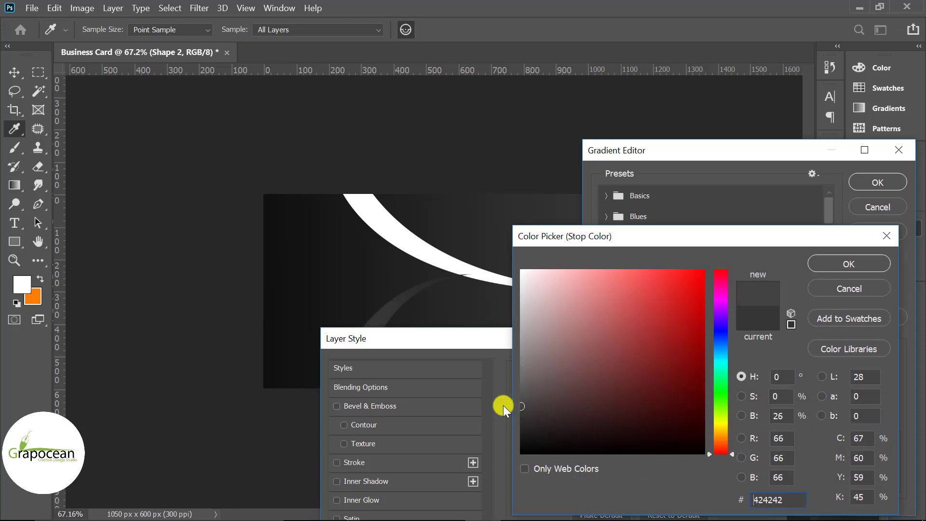
click(826, 270)
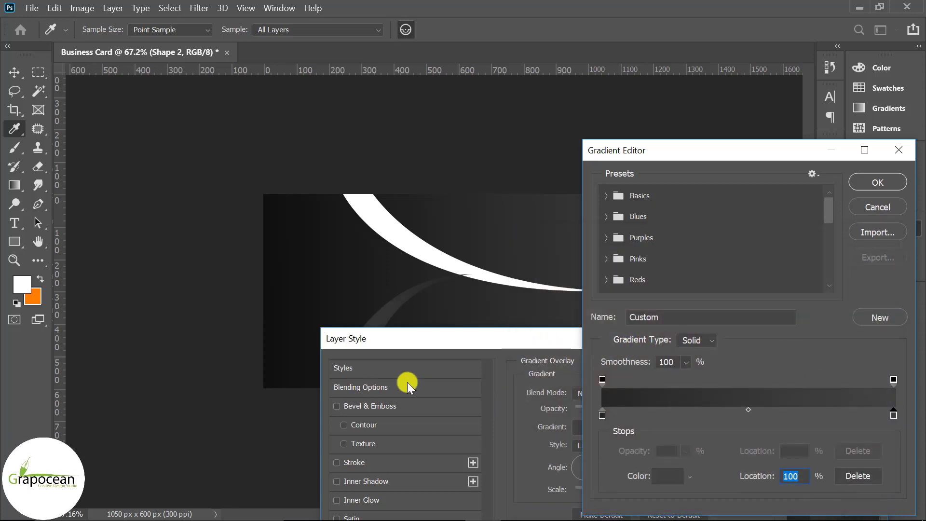
click(877, 182)
click(806, 368)
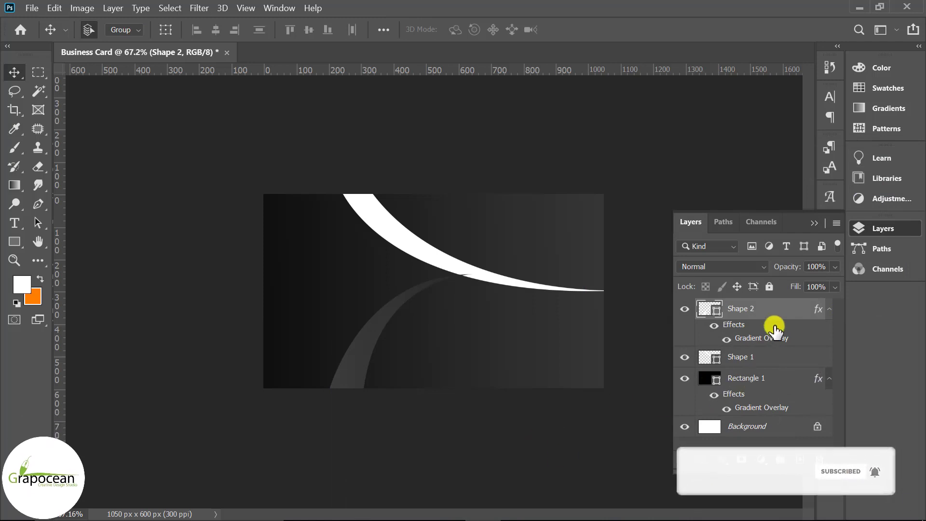
Move Shape 2 below Shape 1 and add a new layer above Rectangle 1
drag(771, 316, 765, 371)
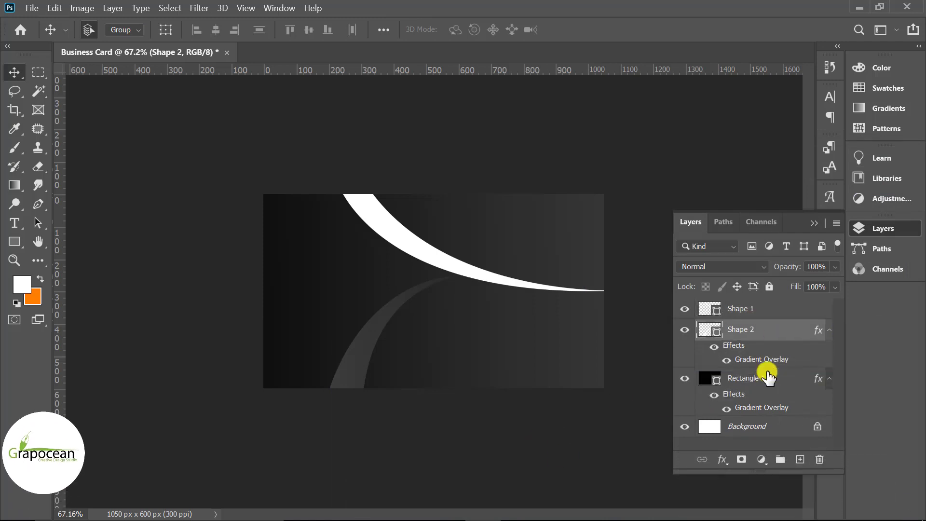
click(39, 202)
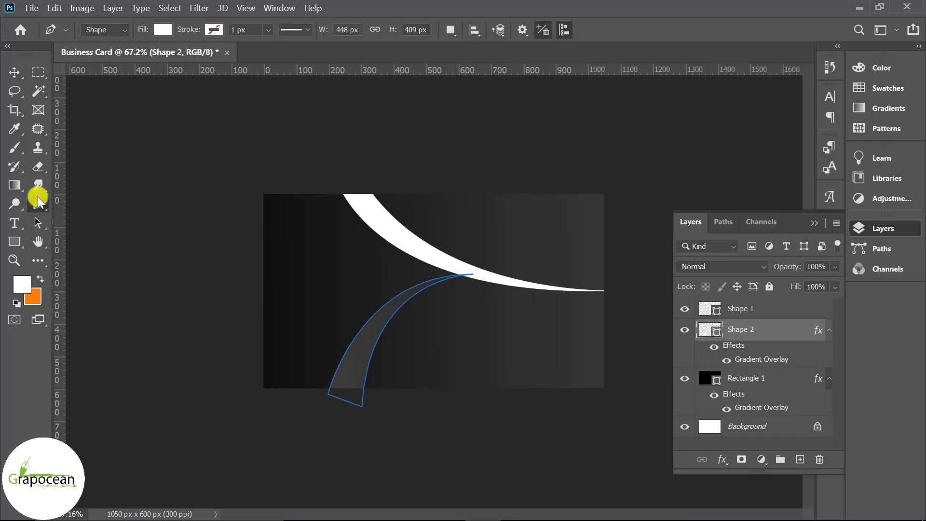
click(777, 384)
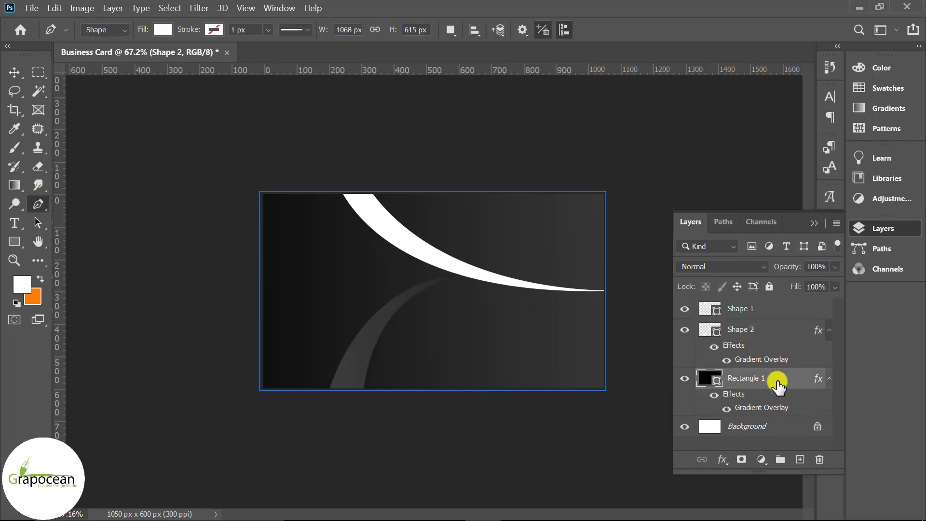
click(800, 459)
Pen-draw a white shape filling the card's left side behind the swooshes
click(331, 394)
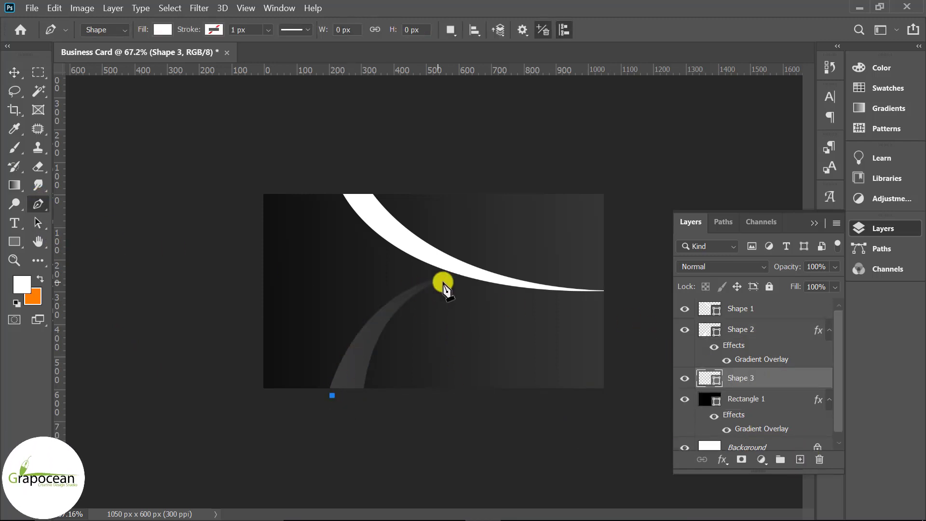
drag(562, 286, 562, 283)
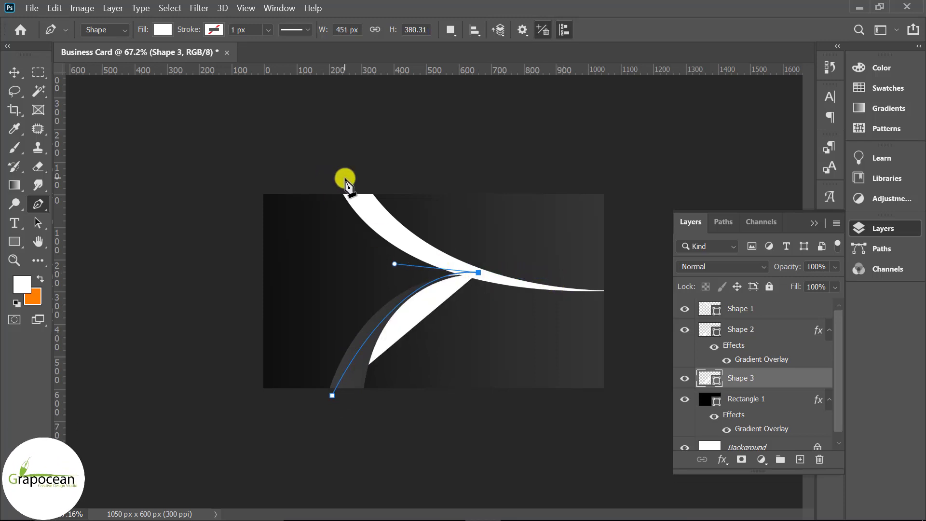
drag(290, 92, 290, 91)
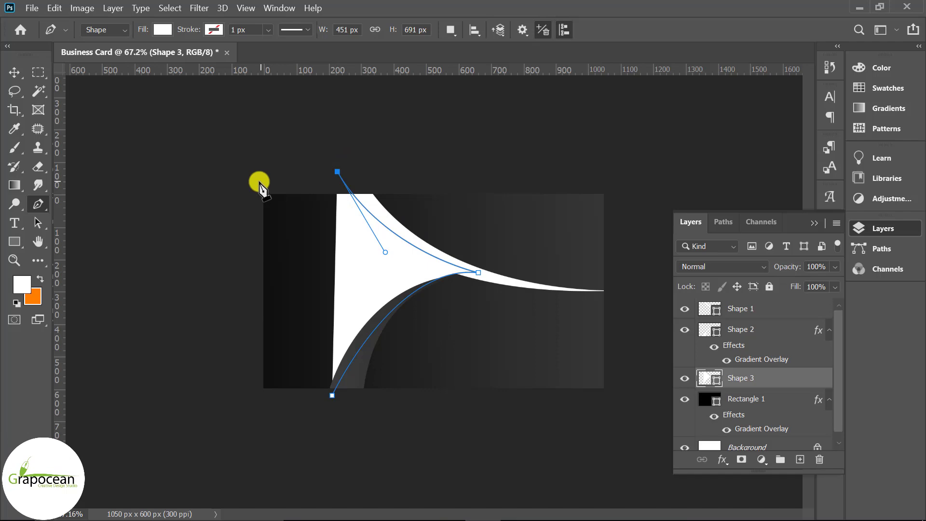
click(256, 180)
click(250, 411)
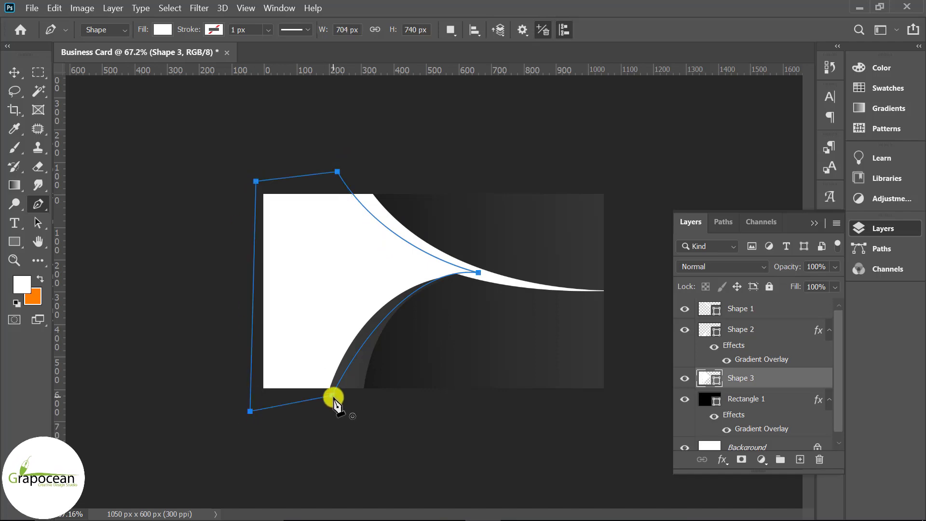
click(14, 71)
click(32, 8)
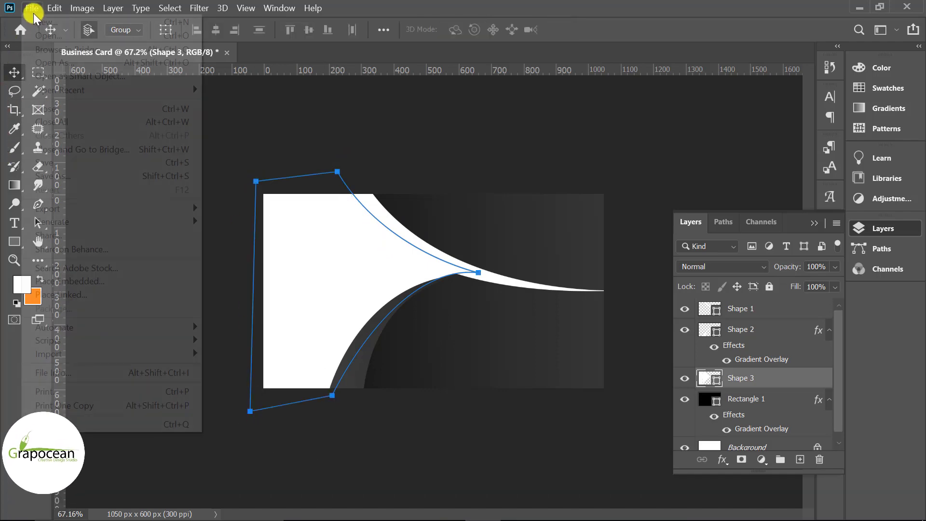
Open pexels-r-fera-432059.jpg, unlock its layer, and drag it into the Business Card document
click(44, 34)
click(170, 107)
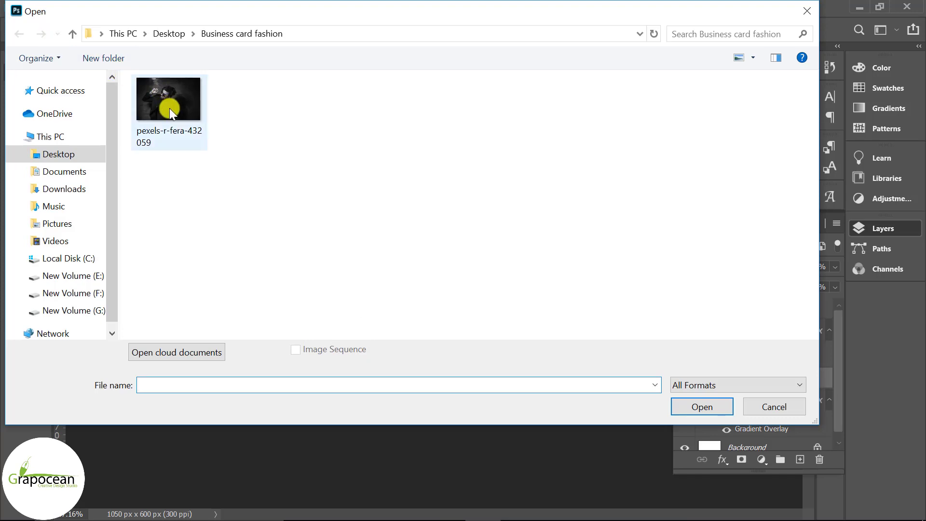
click(701, 407)
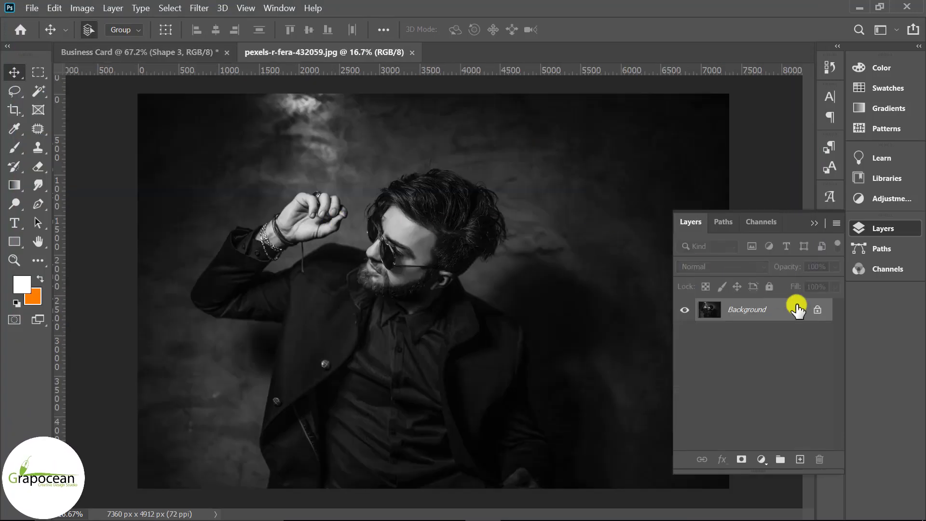
click(818, 311)
drag(446, 207, 351, 305)
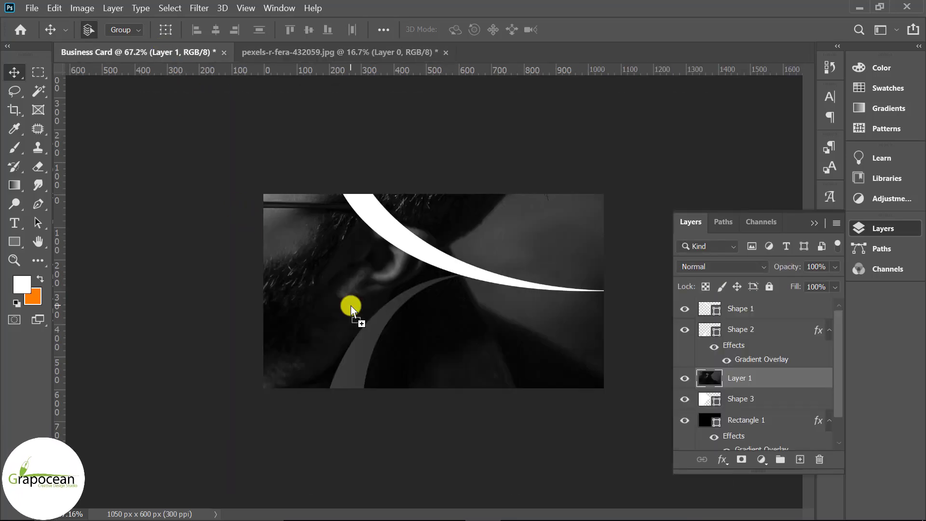
Clip the photo Layer 1 to the Shape 3 swoosh below it
right_click(793, 386)
click(684, 288)
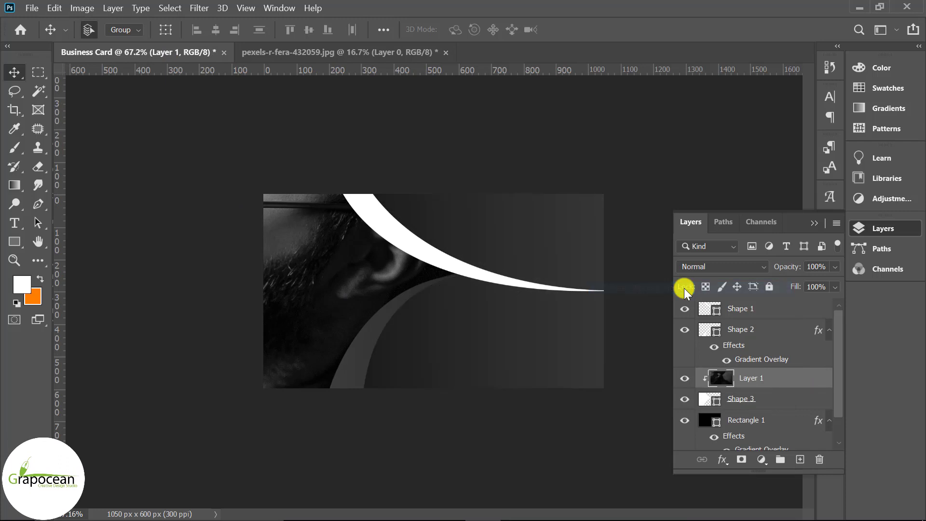
scroll(443, 362, down, 1)
scroll(443, 363, down, 5)
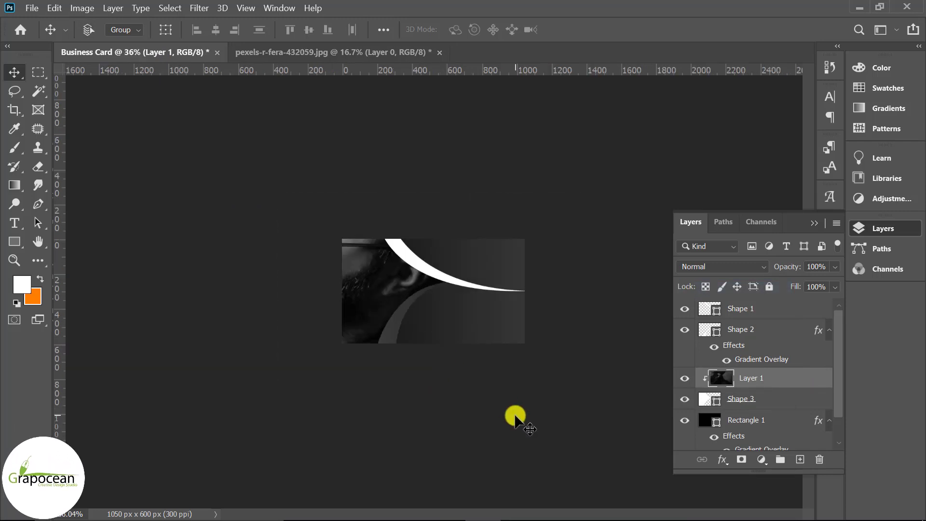
Scale the photo down to about 14% so the man's head and raised hand show
key(ctrl+t)
key(ctrl+0)
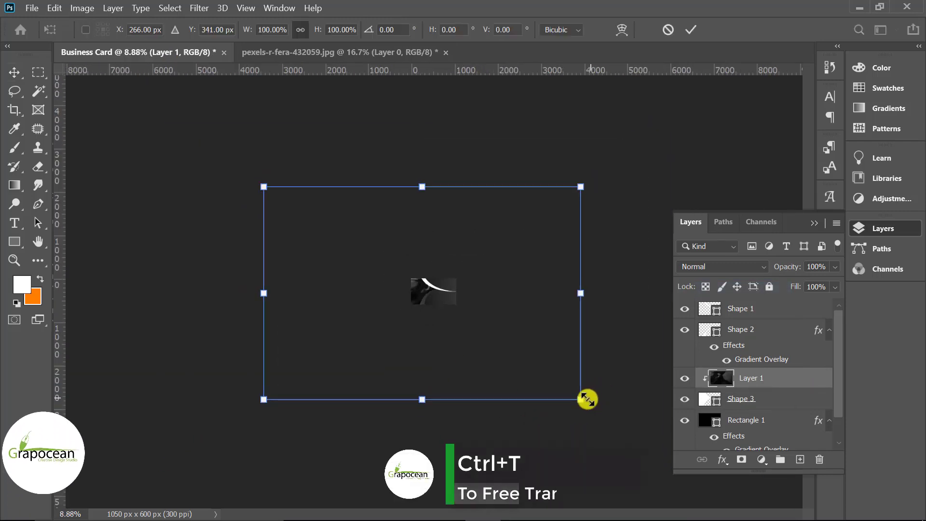
drag(583, 398, 400, 386)
scroll(423, 335, up, 8)
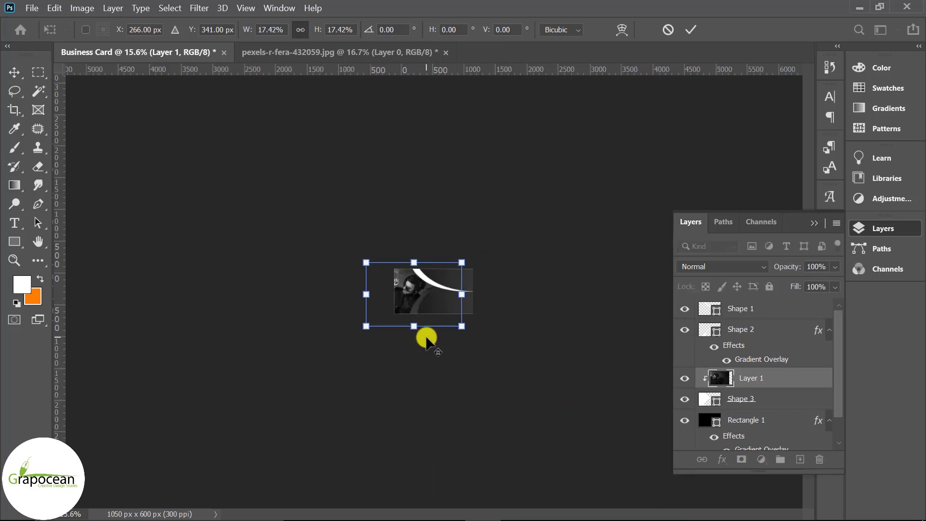
scroll(429, 309, up, 2)
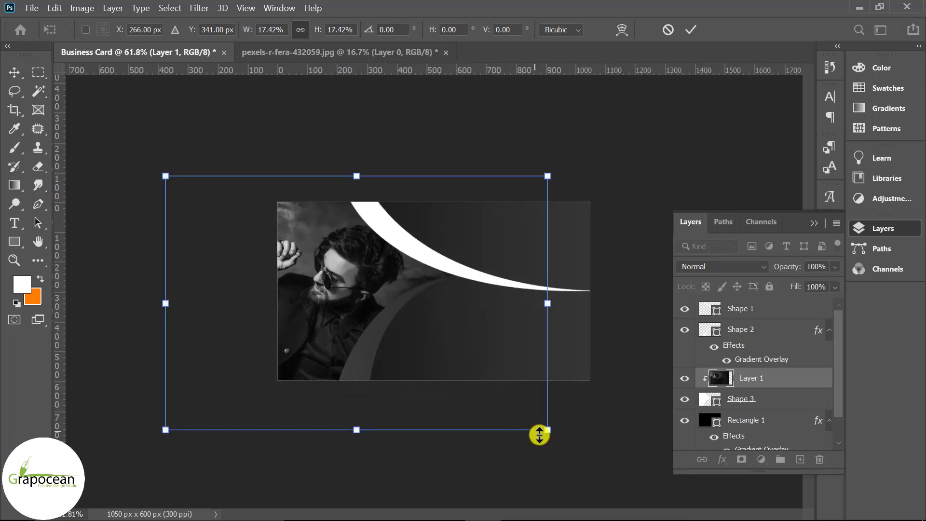
drag(537, 432, 500, 427)
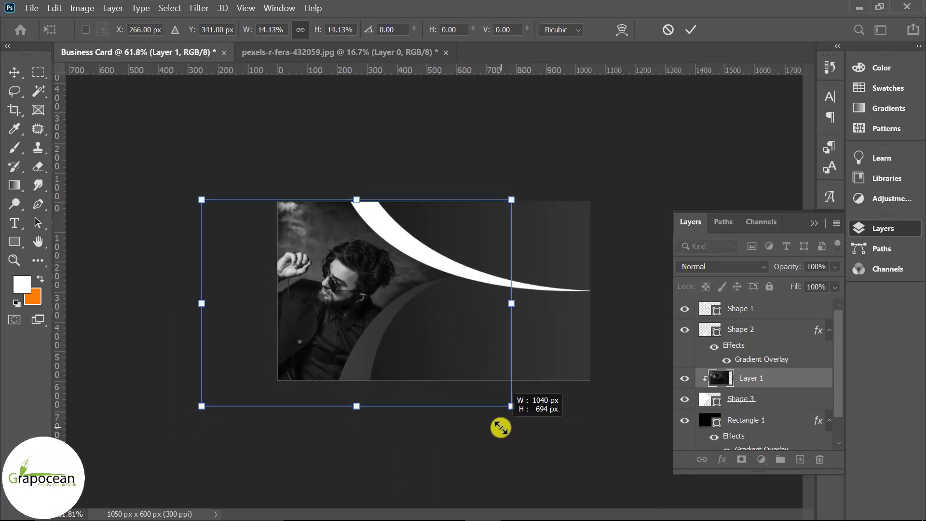
click(695, 30)
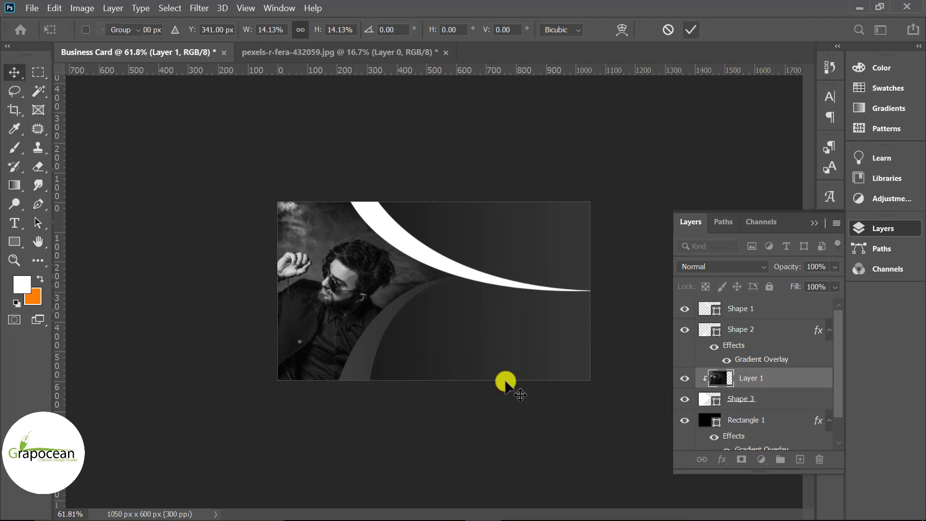
key(ctrl+t)
drag(511, 405, 530, 420)
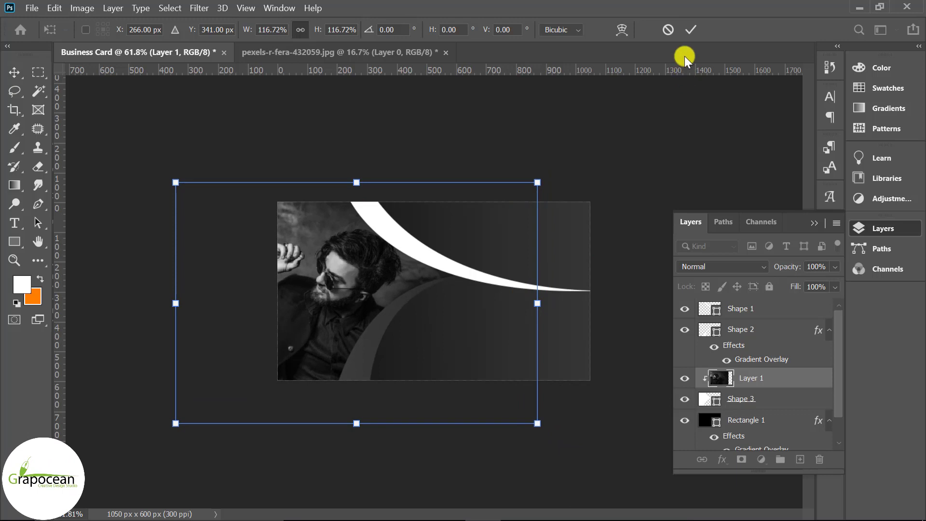
click(691, 29)
scroll(425, 383, up, 1)
click(362, 371)
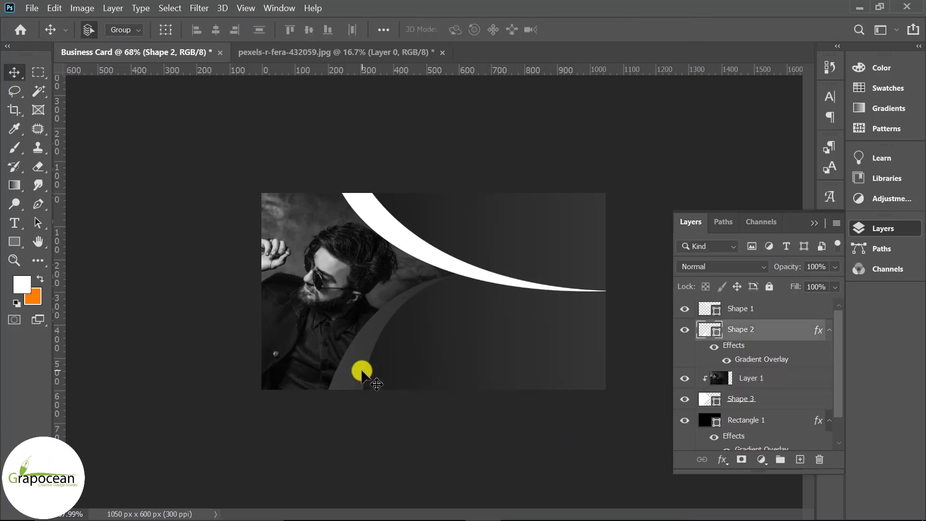
Duplicate the grey curve Shape 2 as Shape 2 copy and fill the original with white
click(685, 329)
click(685, 330)
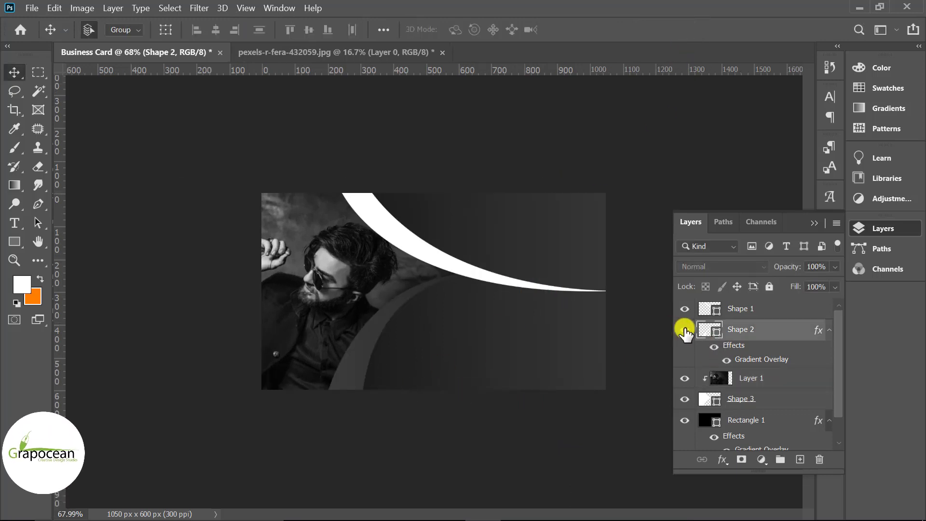
key(ctrl+j)
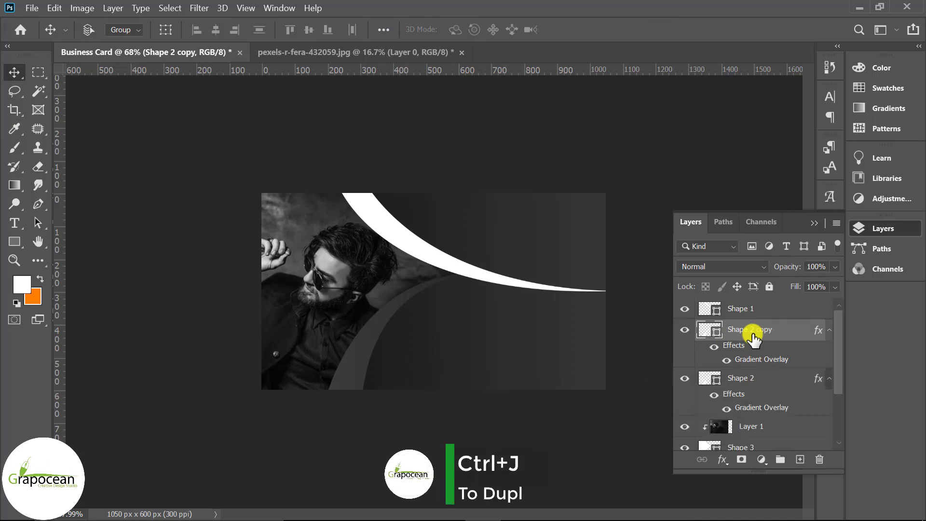
click(762, 379)
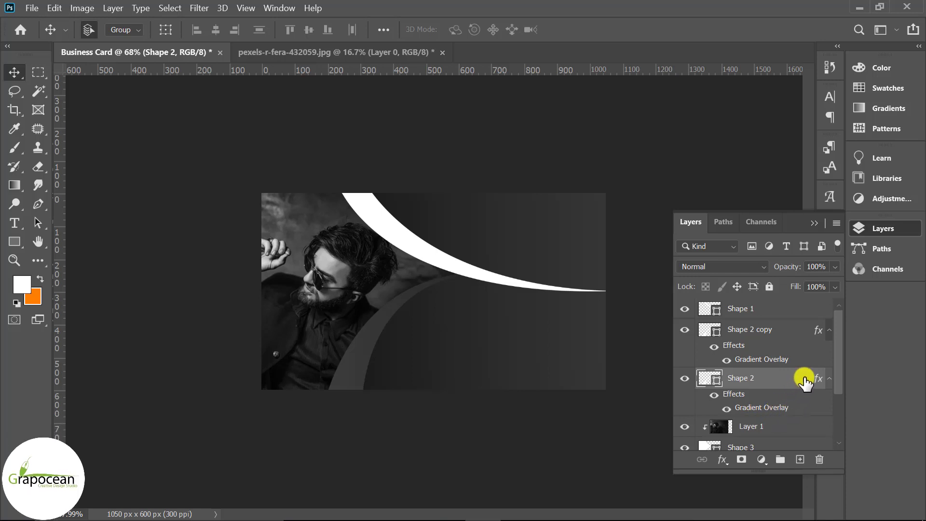
double_click(706, 378)
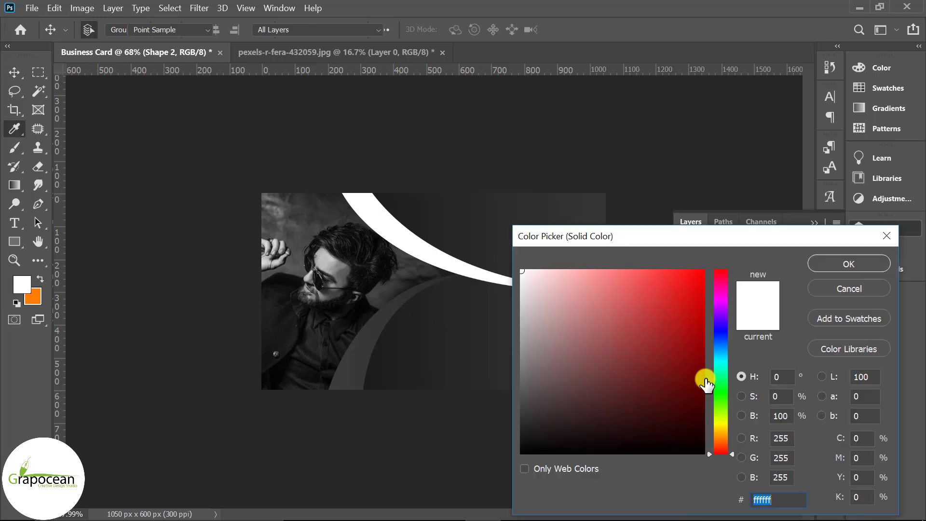
click(848, 264)
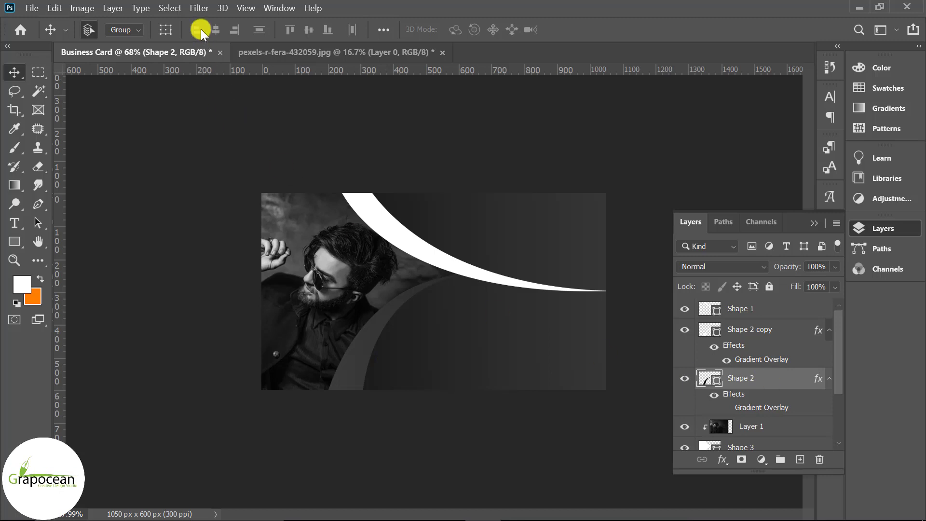
click(197, 8)
Convert Shape 2 to a smart object and apply a 23.5-pixel Gaussian Blur
mouse_move(303, 160)
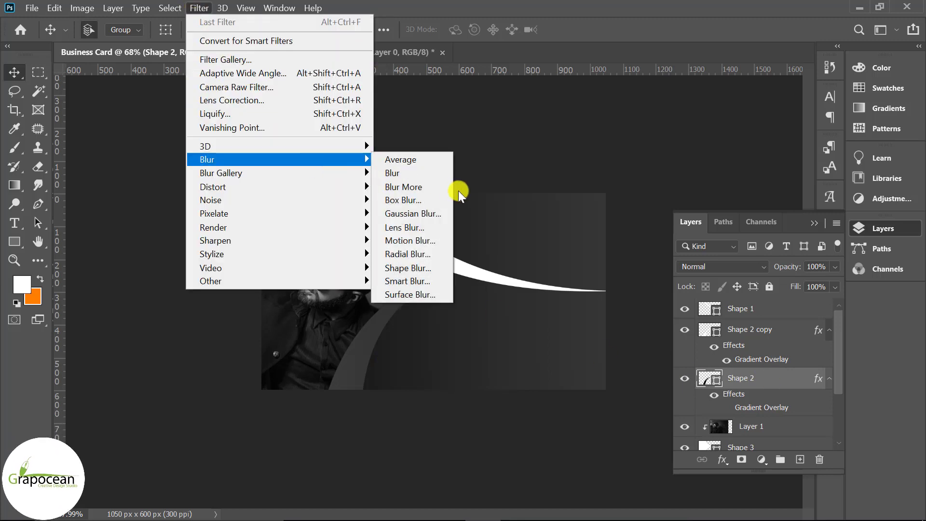
click(433, 213)
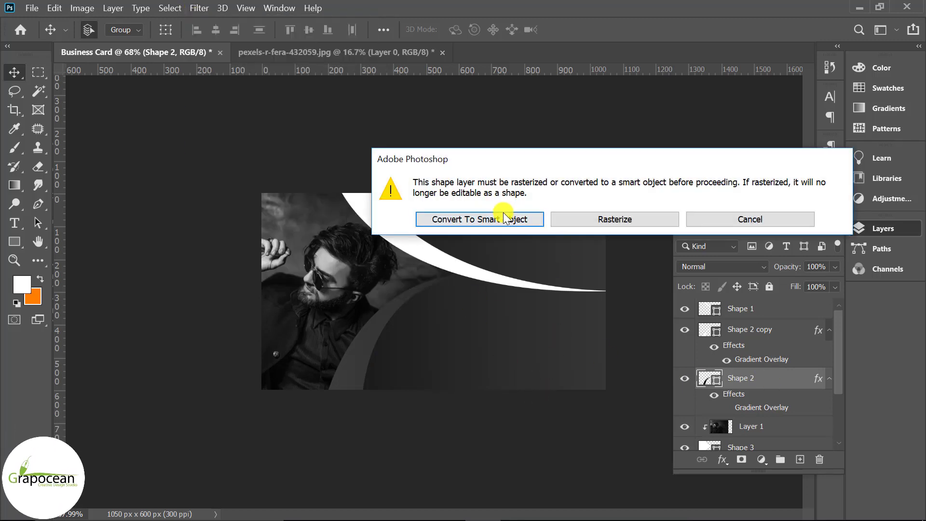
click(503, 213)
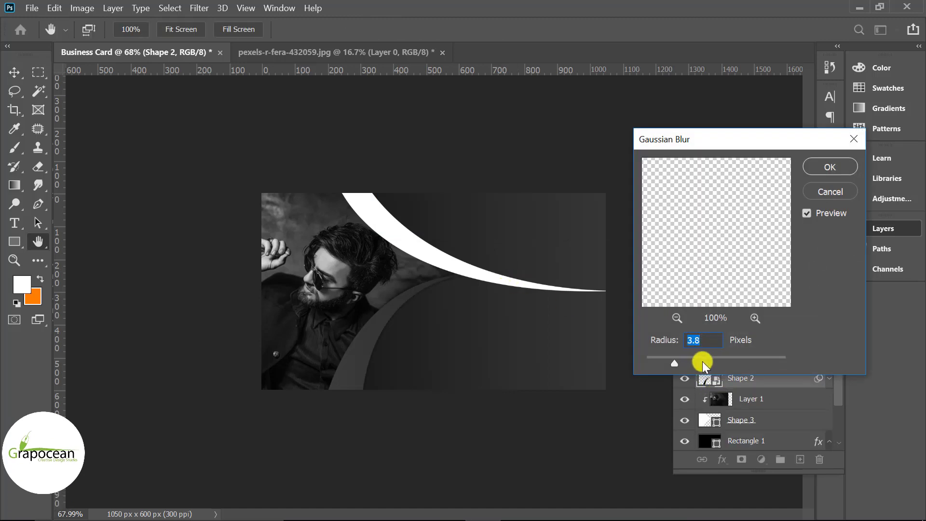
drag(705, 360, 716, 355)
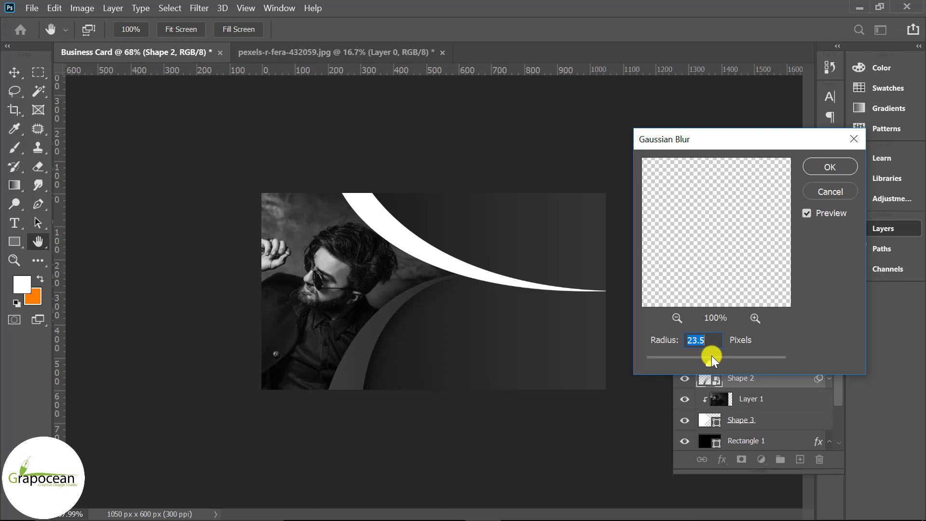
click(827, 169)
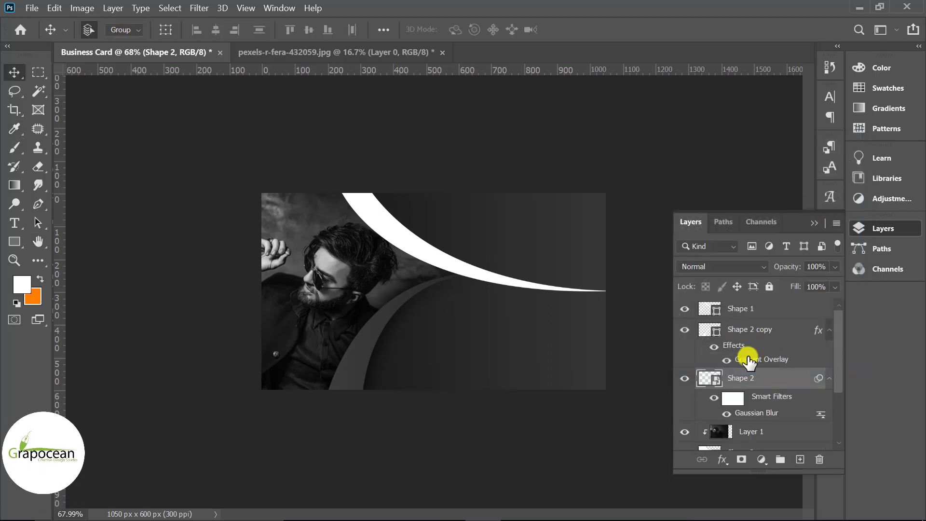
Copy the Gaussian blur onto Shape 2 copy and load the curve's outline as an inverted selection
drag(729, 409, 709, 333)
ctrl+click(708, 332)
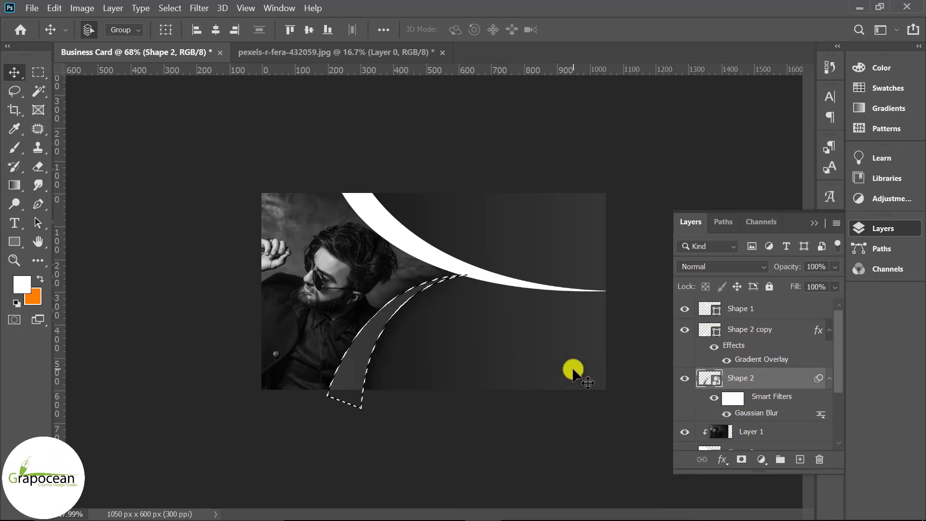
key(ctrl+shift+i)
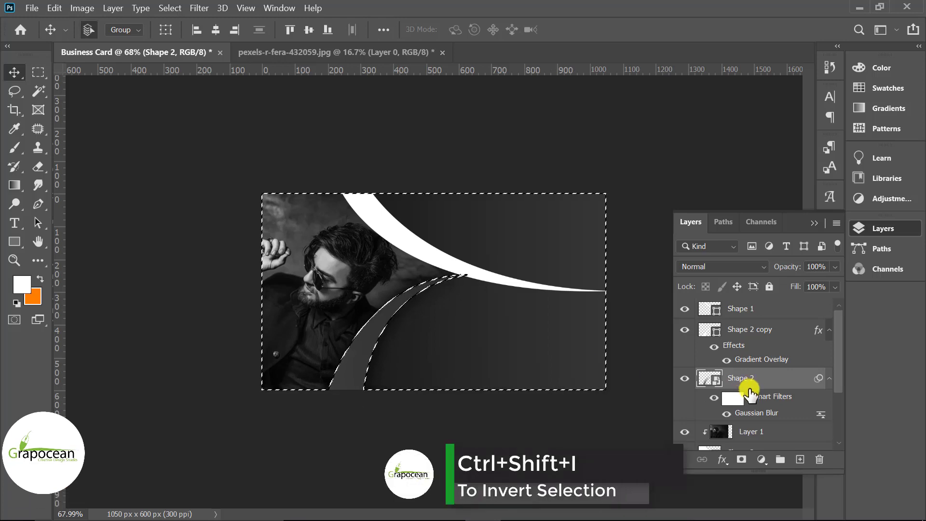
scroll(759, 395, down, 2)
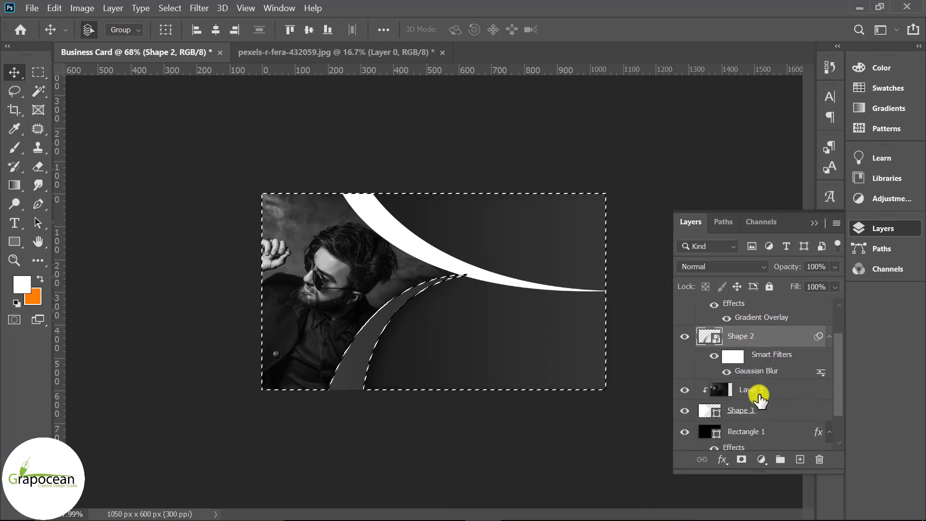
scroll(759, 397, up, 2)
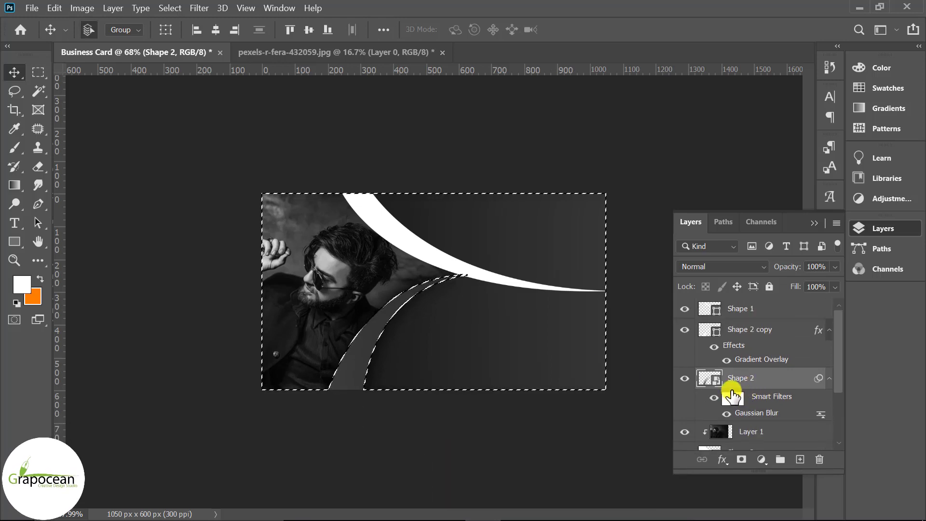
click(741, 459)
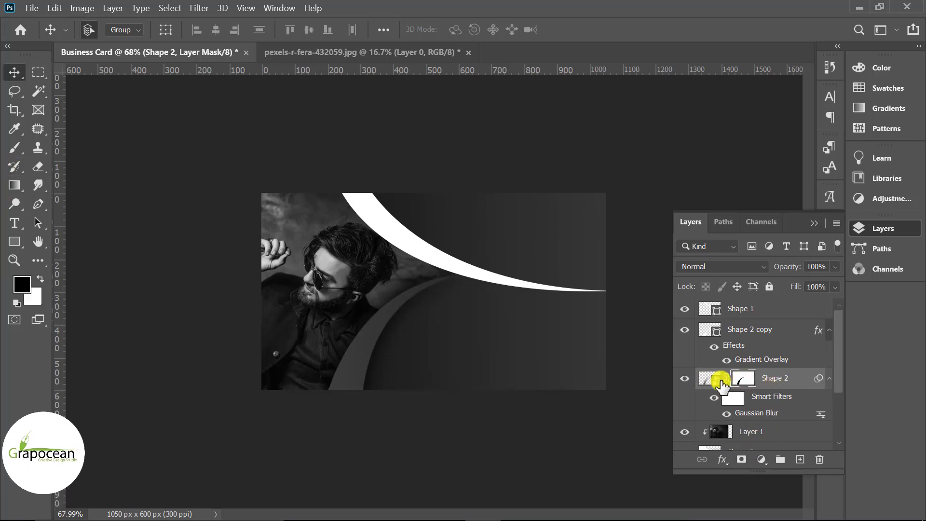
key(ctrl+z)
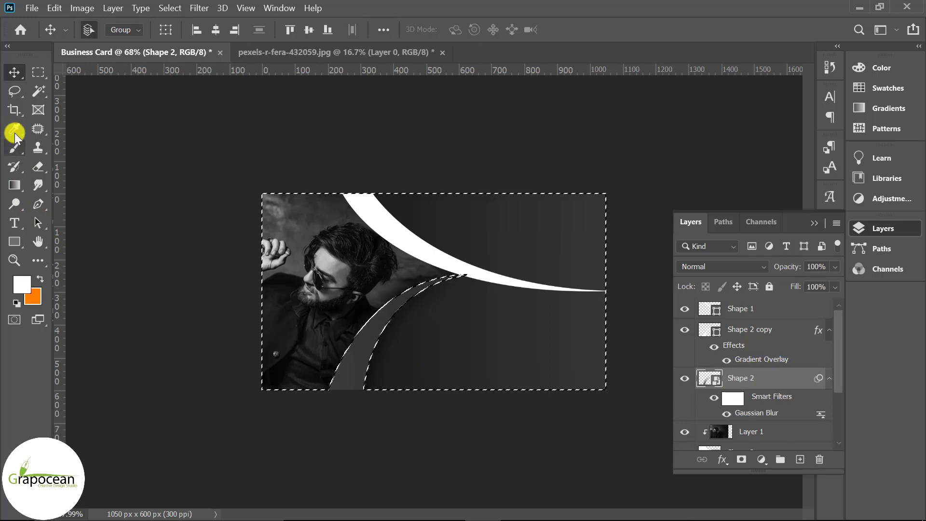
Rasterize Shape 2, add a layer mask, and paint black to hide most of its glow
drag(15, 147, 68, 145)
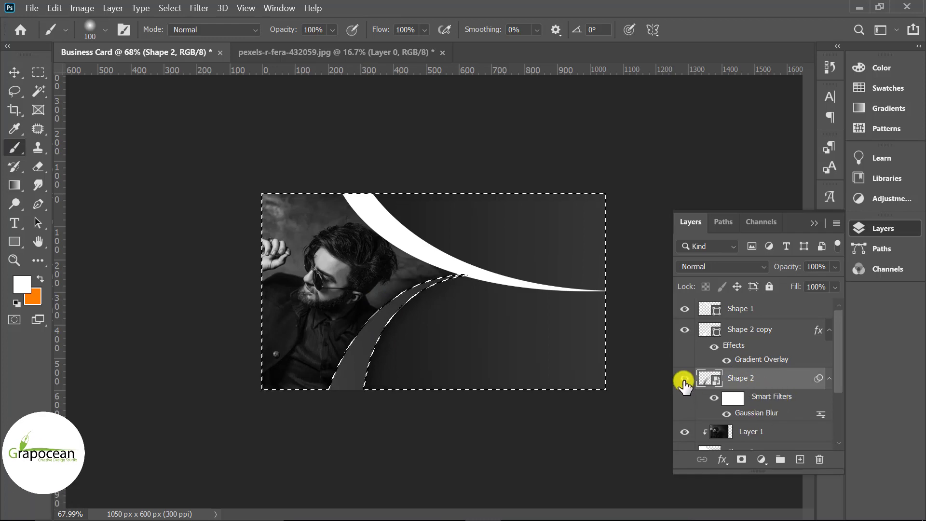
right_click(780, 373)
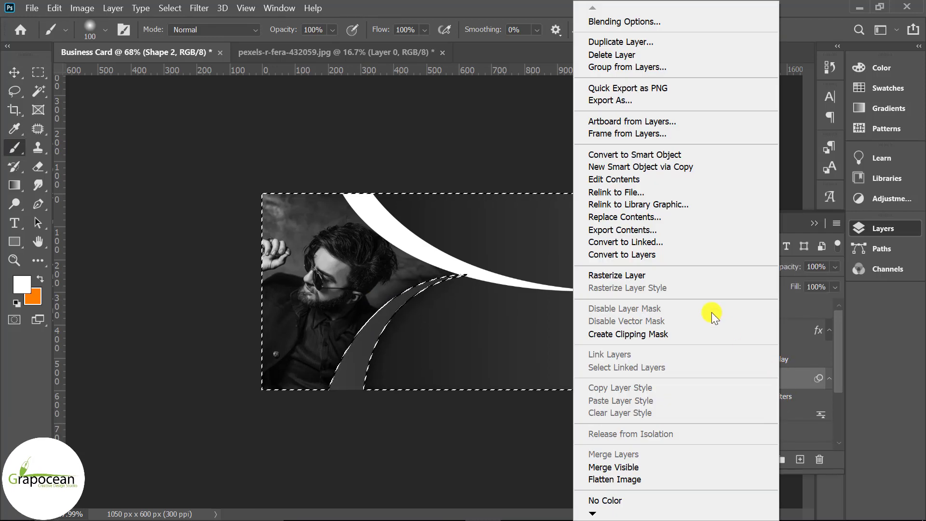
click(636, 274)
mouse_move(410, 276)
mouse_down()
mouse_move(447, 256)
mouse_move(450, 264)
mouse_move(420, 271)
mouse_up()
key(ctrl+z)
key(ctrl+z)
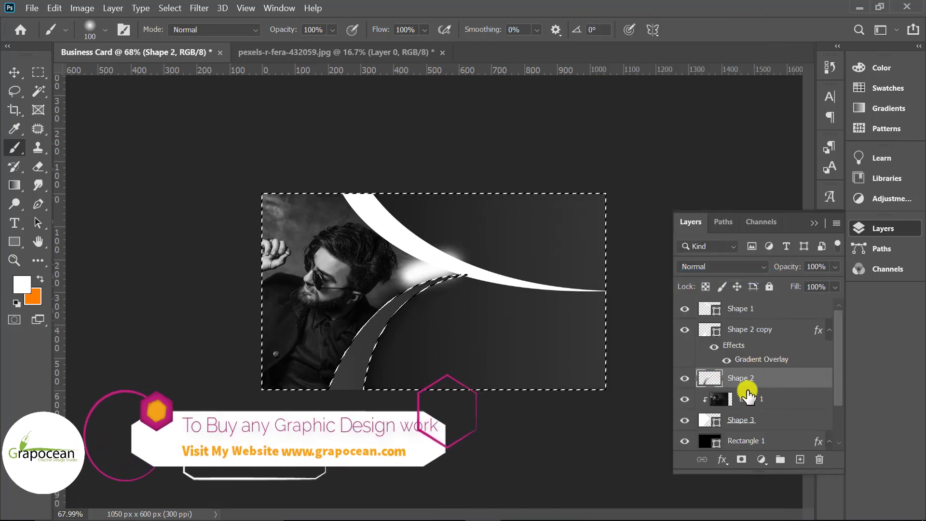
click(742, 459)
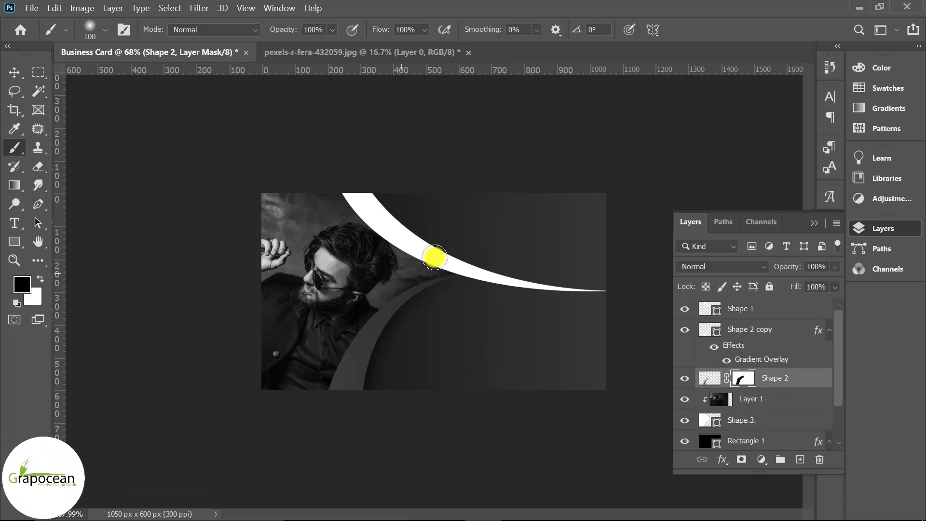
drag(369, 280, 425, 266)
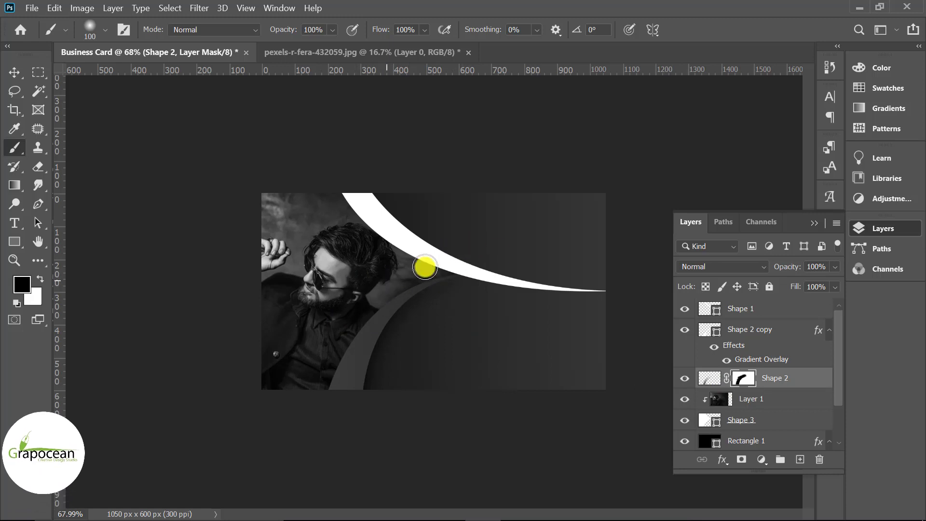
scroll(531, 375, down, 5)
scroll(594, 416, up, 4)
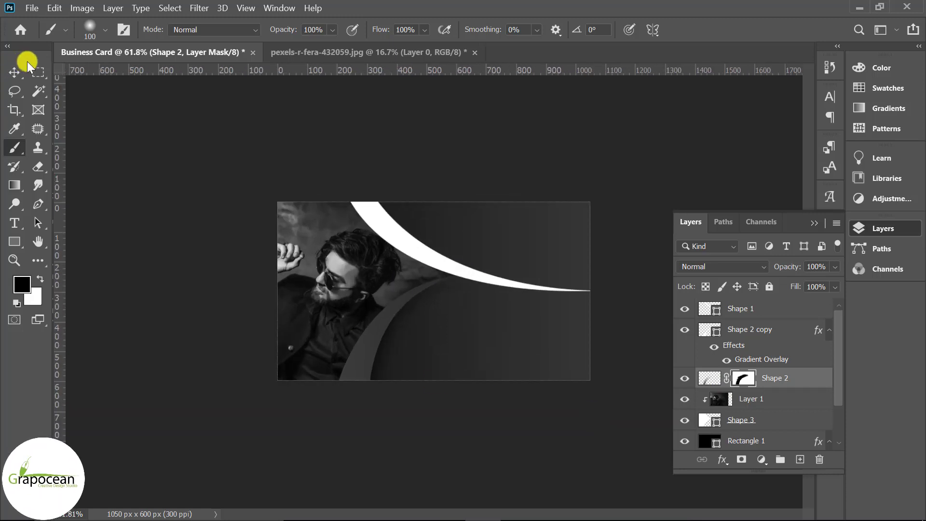
click(15, 73)
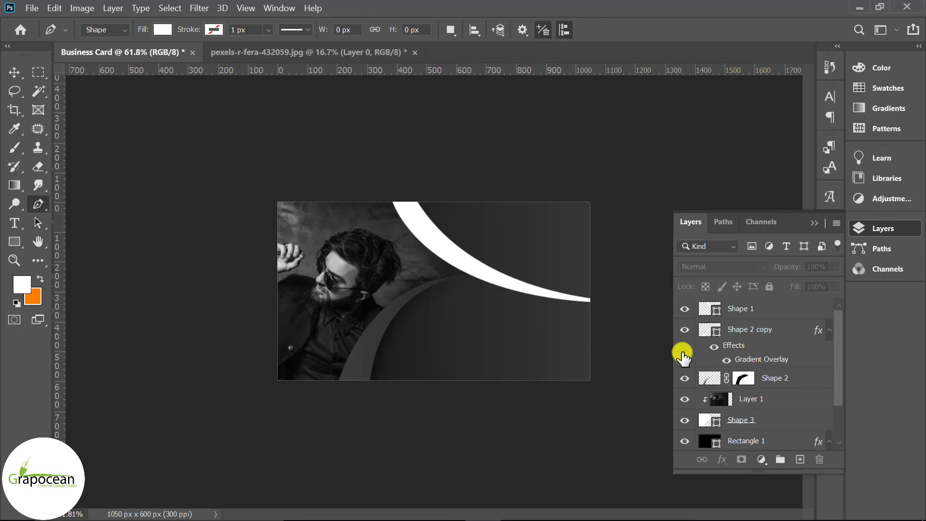
Rotate, narrow and move the white Shape 1 swoosh to arc from the top edge to the right edge
click(13, 71)
drag(516, 283, 603, 318)
key(ctrl+t)
drag(496, 265, 473, 260)
drag(609, 309, 585, 314)
drag(387, 136, 412, 175)
key(ctrl+z)
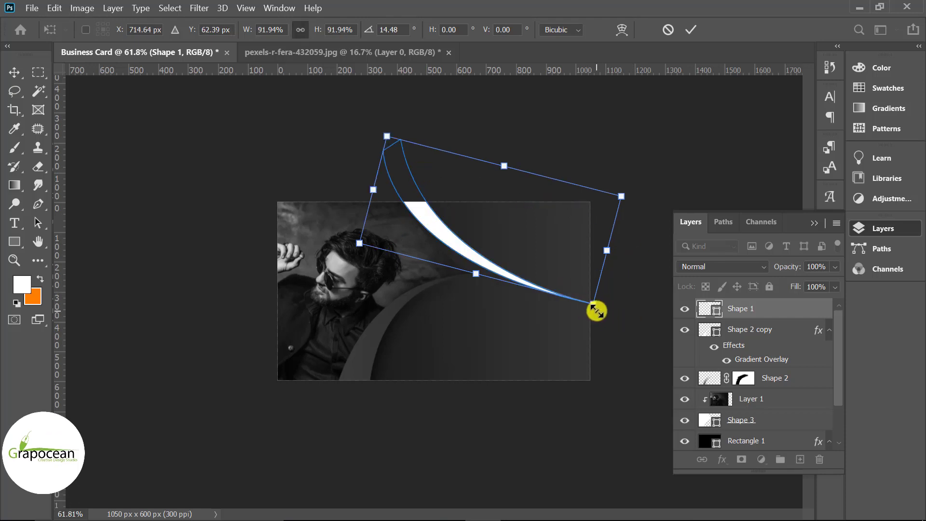
drag(607, 250, 531, 238)
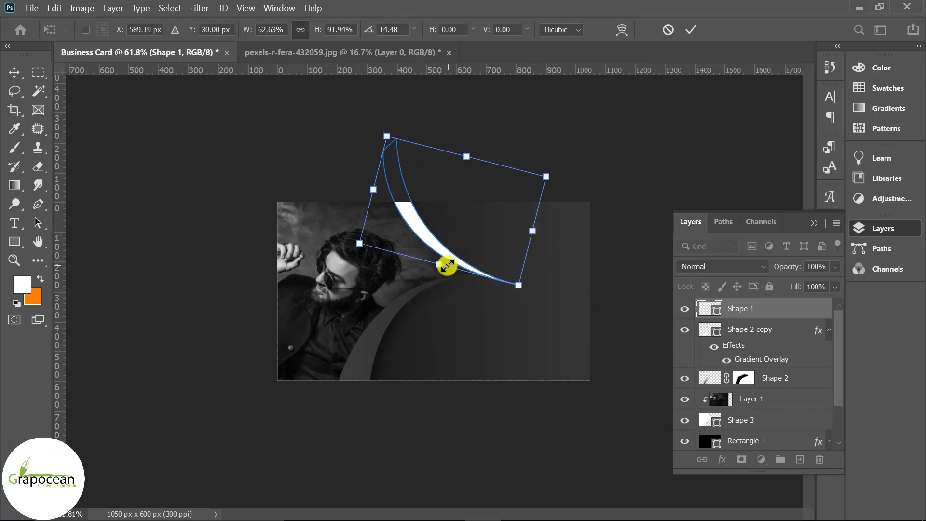
drag(459, 264, 595, 291)
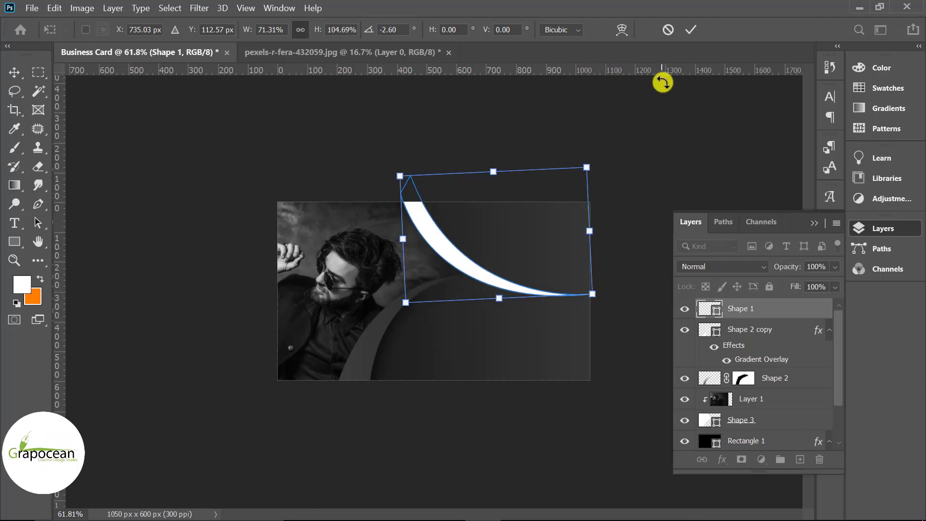
key(Return)
key(ctrl+plus)
key(ctrl+minus)
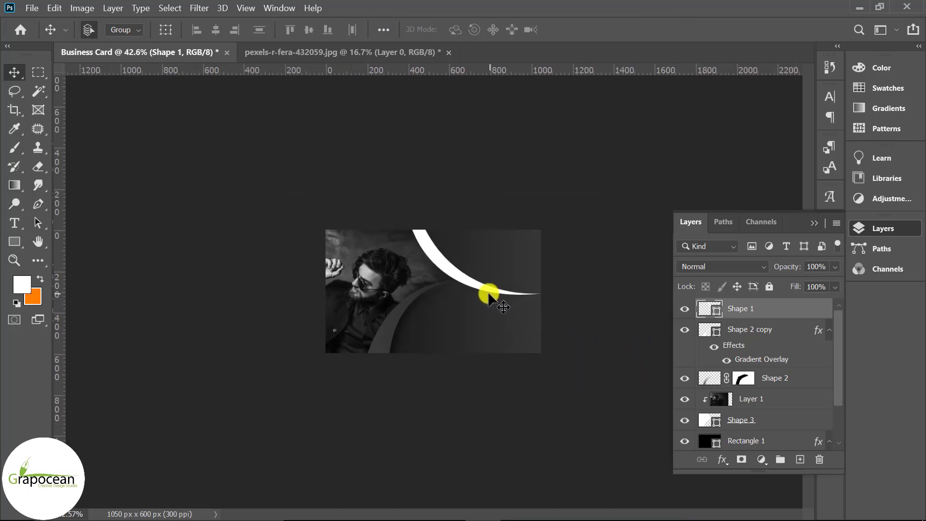
Duplicate the white swoosh as Shape 1 copy and fill the original Shape 1 with black
click(684, 309)
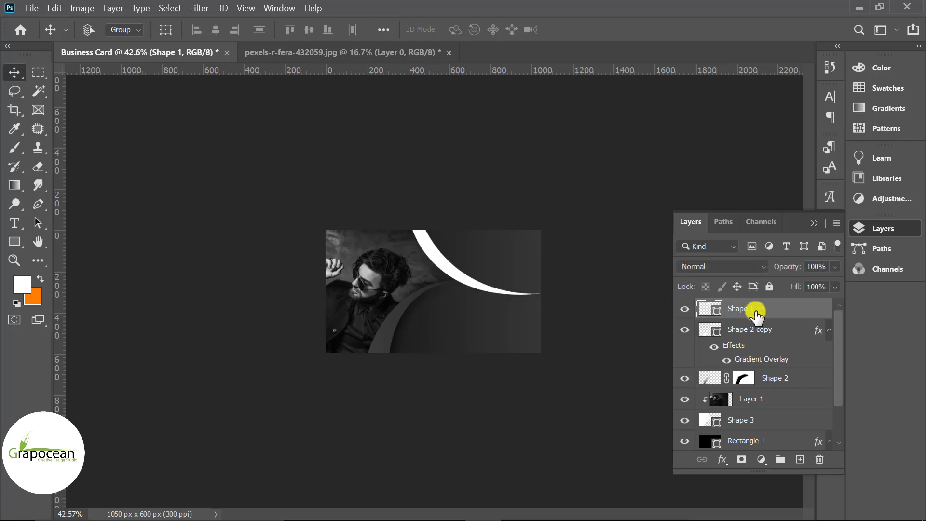
key(ctrl+j)
click(707, 332)
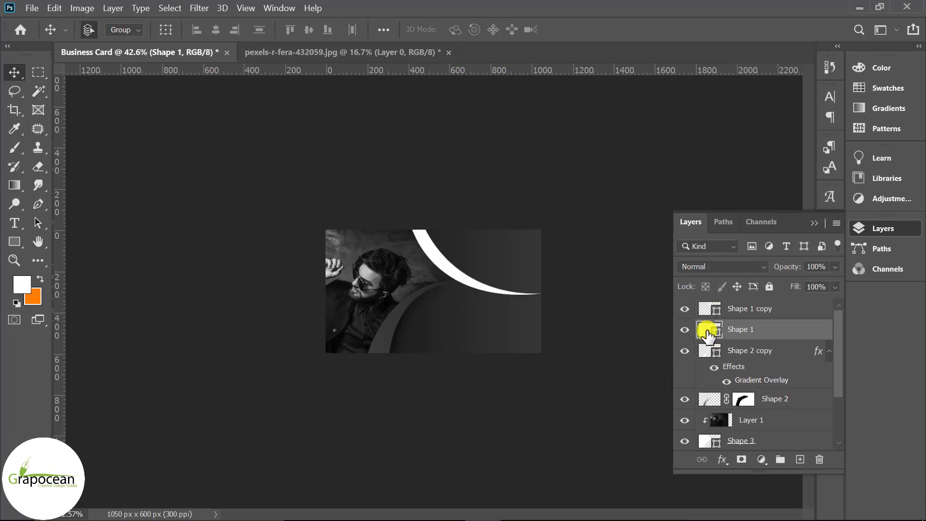
double_click(707, 331)
drag(525, 449, 504, 506)
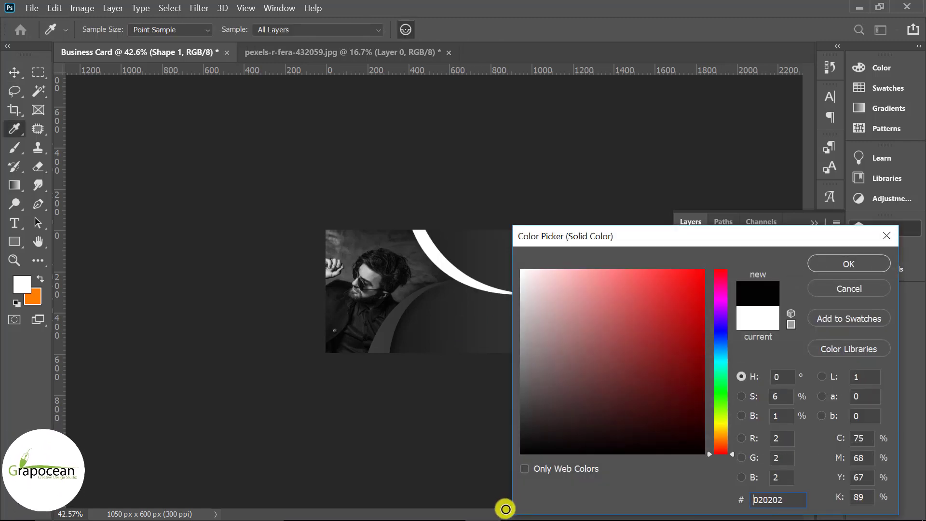
click(846, 265)
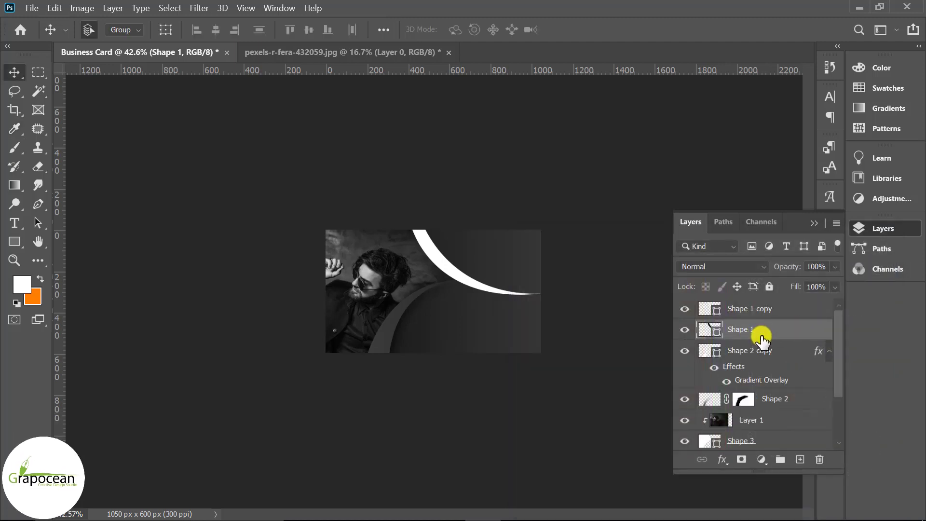
Convert black Shape 1 to a smart object and soften it with a Gaussian Blur
click(195, 13)
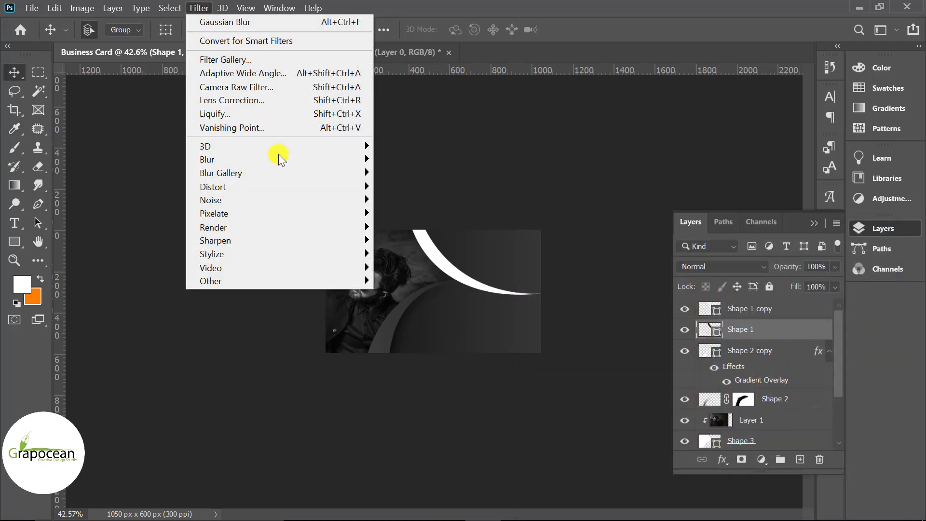
mouse_move(347, 159)
click(431, 218)
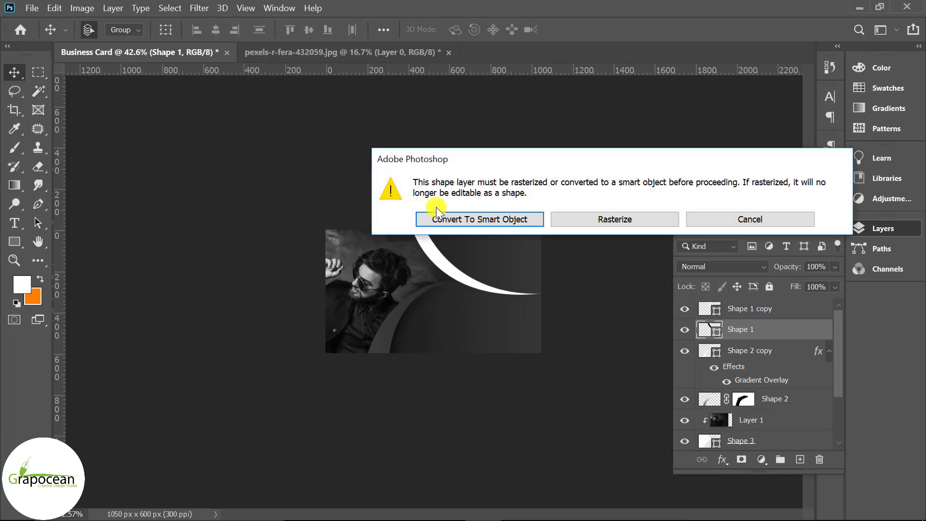
click(436, 213)
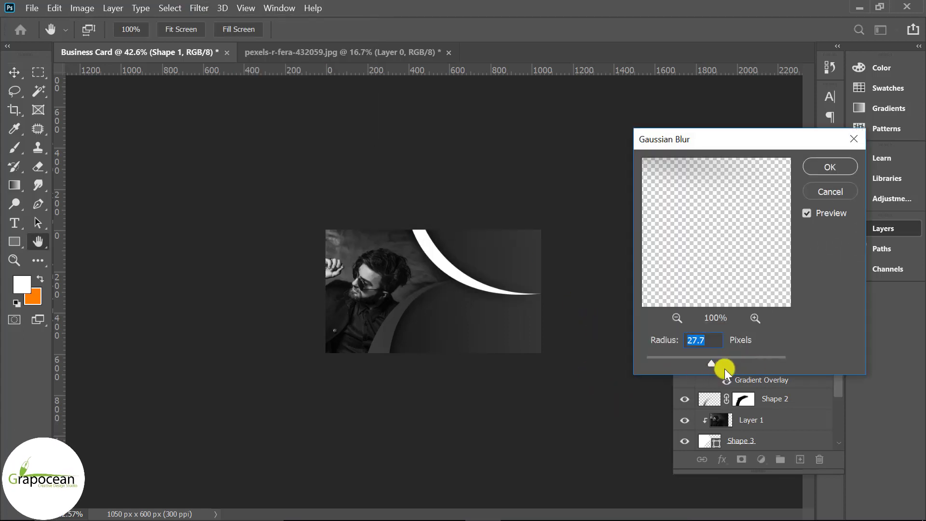
drag(730, 360, 708, 362)
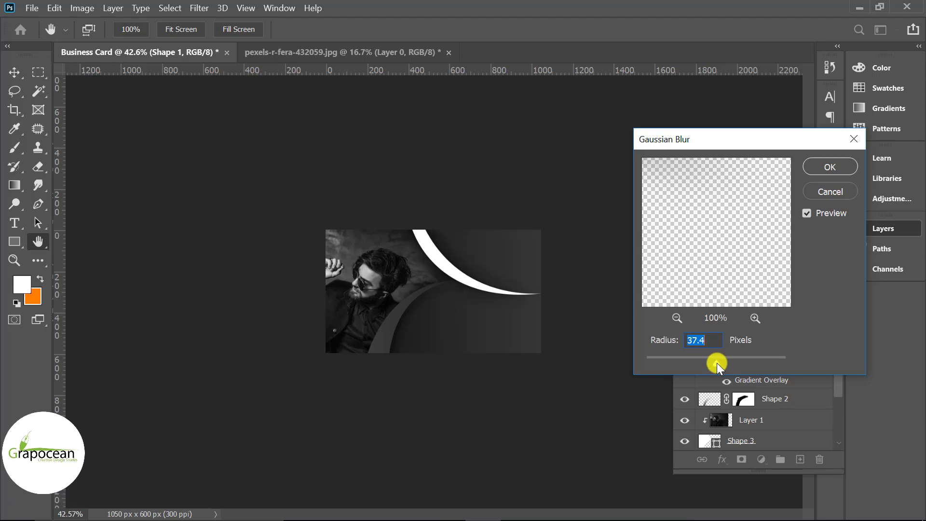
mouse_move(720, 363)
mouse_down()
mouse_move(679, 360)
mouse_move(708, 361)
mouse_up()
click(827, 166)
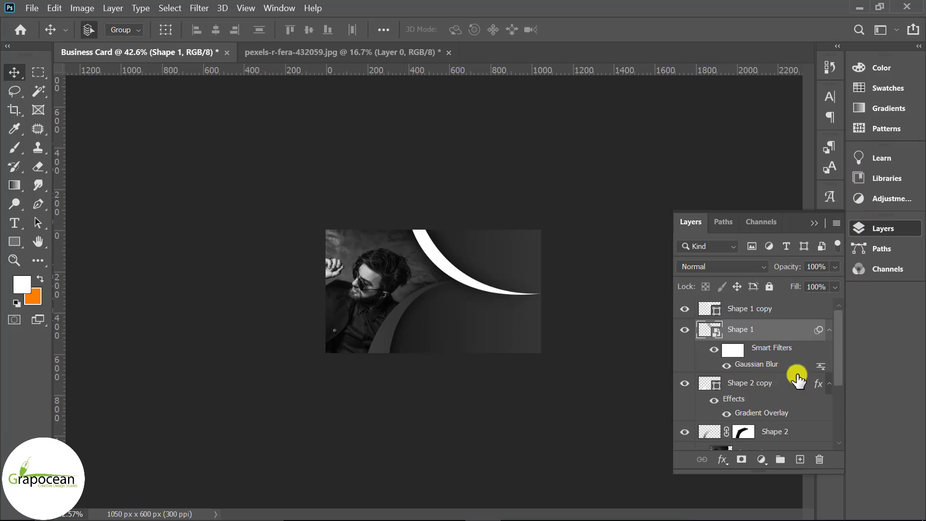
Load Shape 1 copy's swoosh outline as a selection and invert it
scroll(413, 312, up, 2)
scroll(494, 332, up, 1)
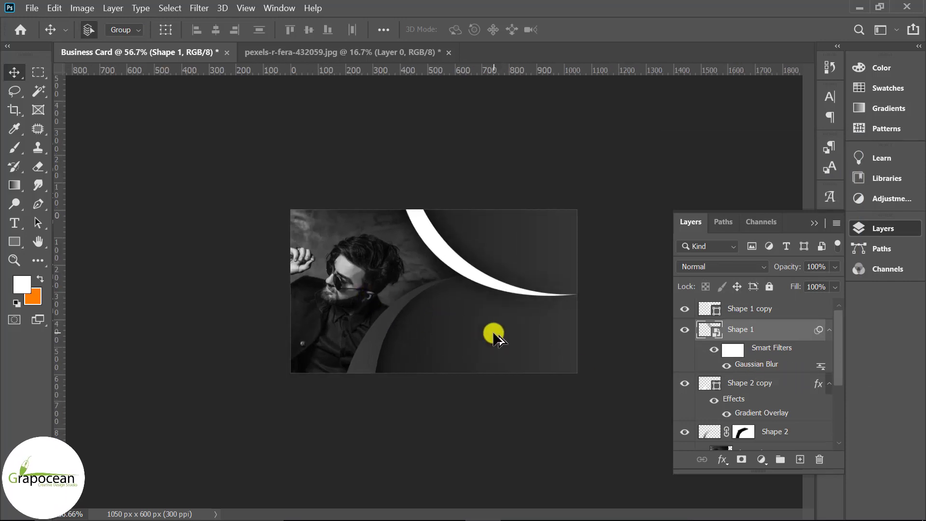
scroll(494, 336, up, 1)
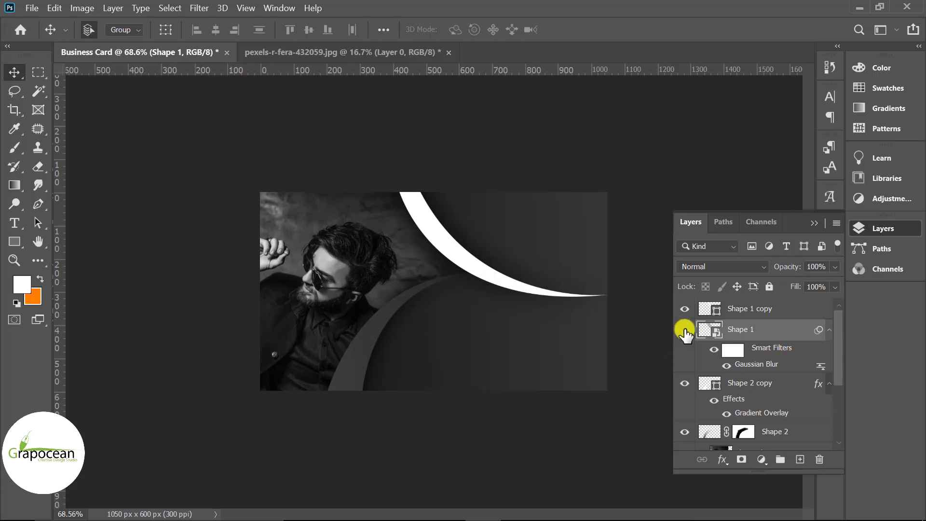
click(684, 330)
click(684, 329)
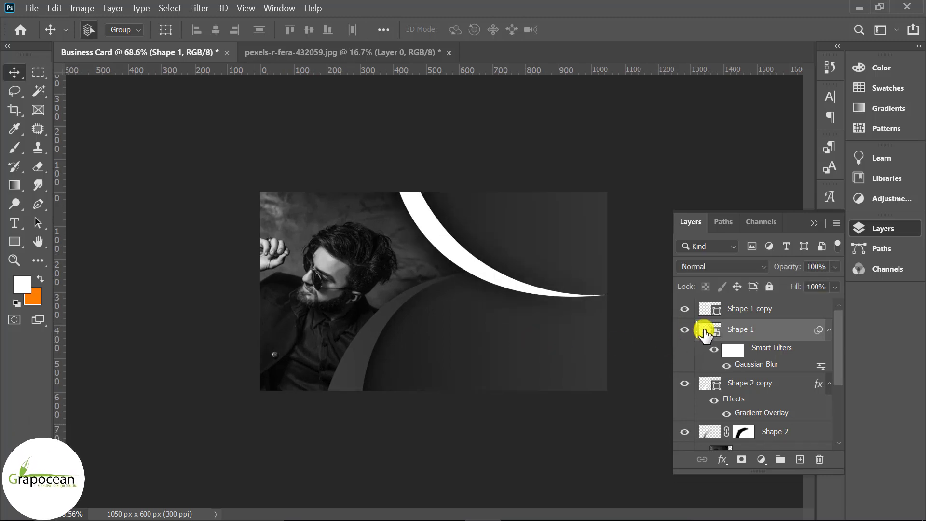
ctrl+click(708, 309)
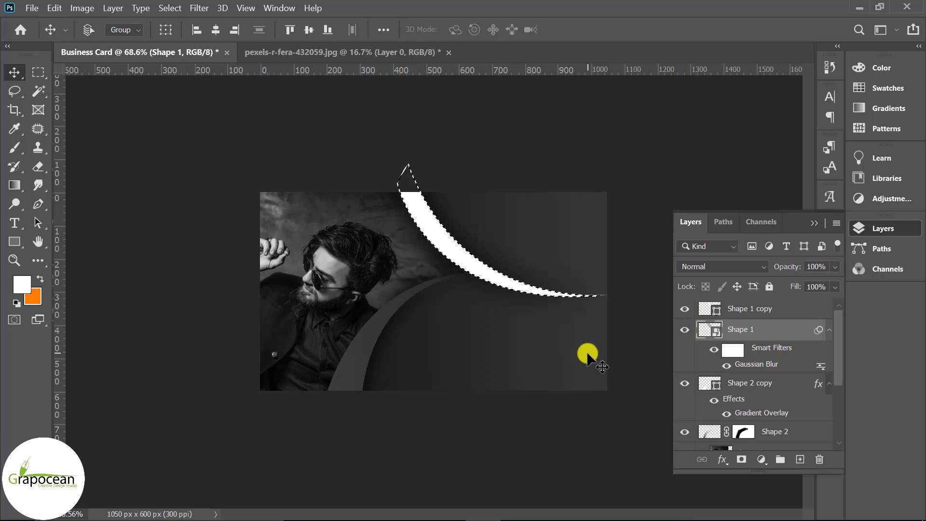
key(ctrl+shift+i)
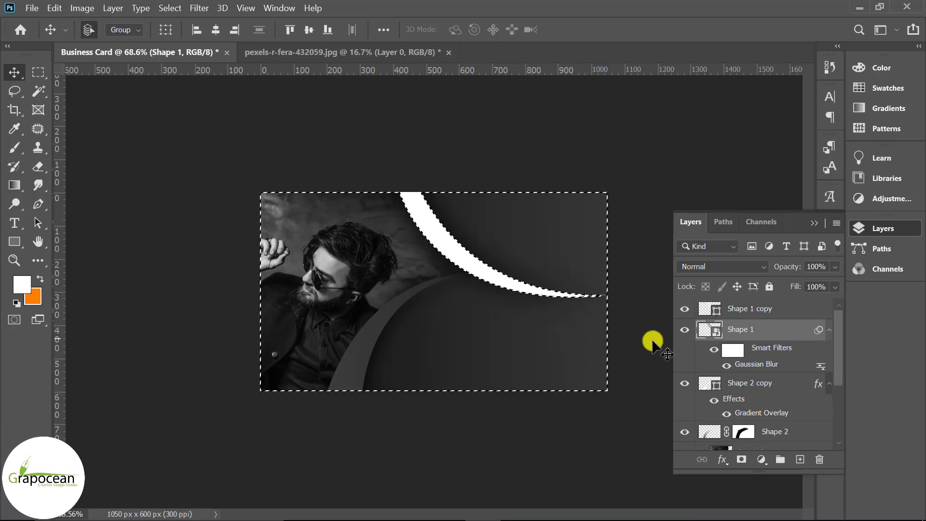
click(684, 309)
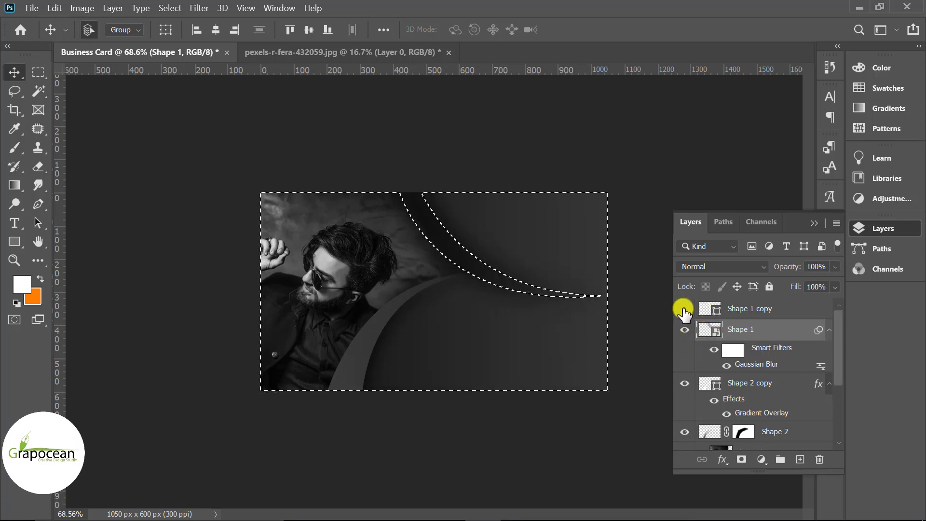
click(685, 308)
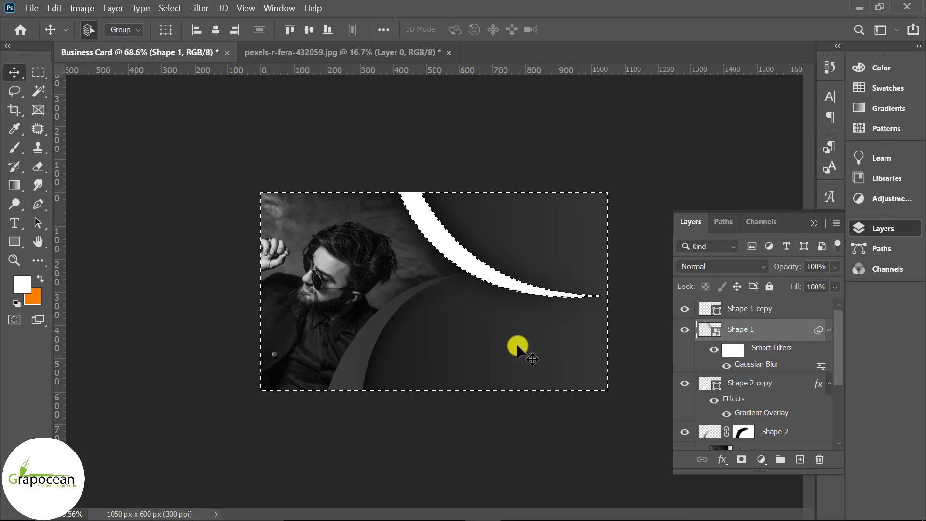
Rasterize Shape 1 and add a layer mask trimming its blurred shadow under the swoosh
right_click(11, 151)
click(72, 146)
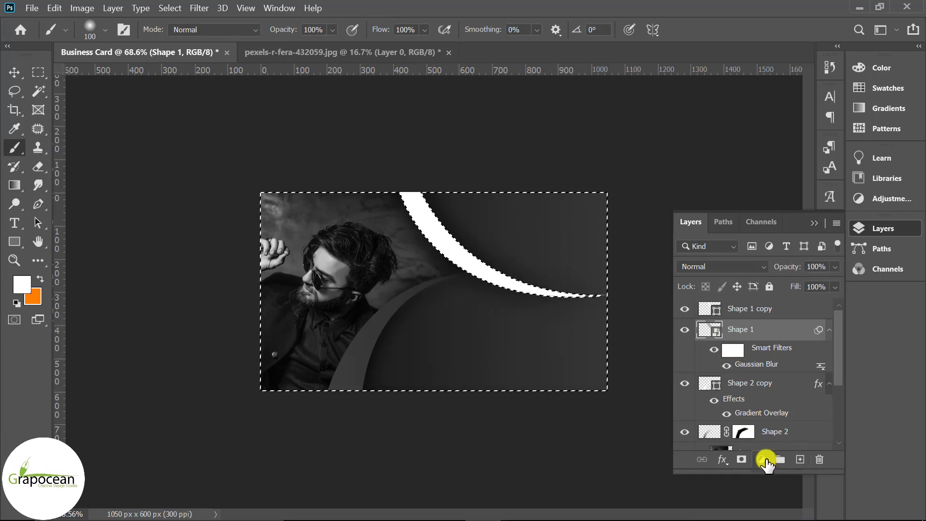
right_click(733, 326)
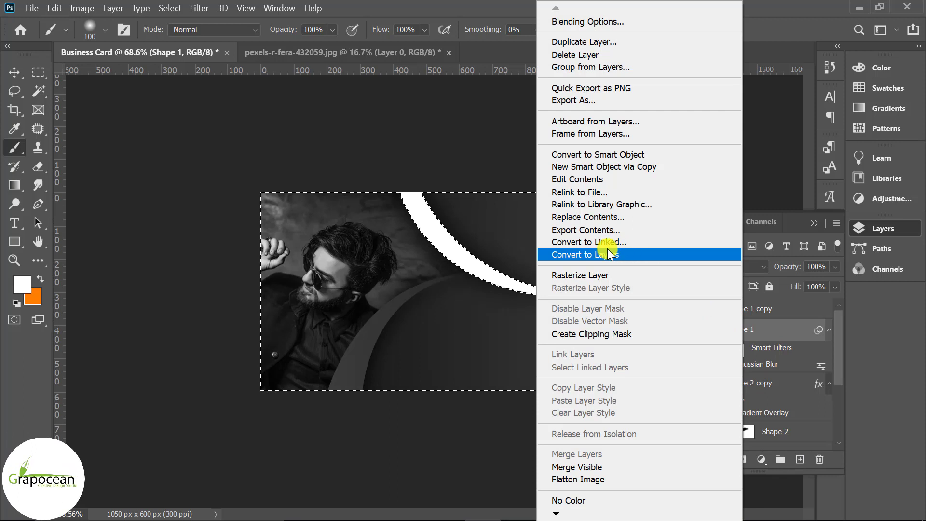
click(582, 275)
drag(482, 298, 390, 231)
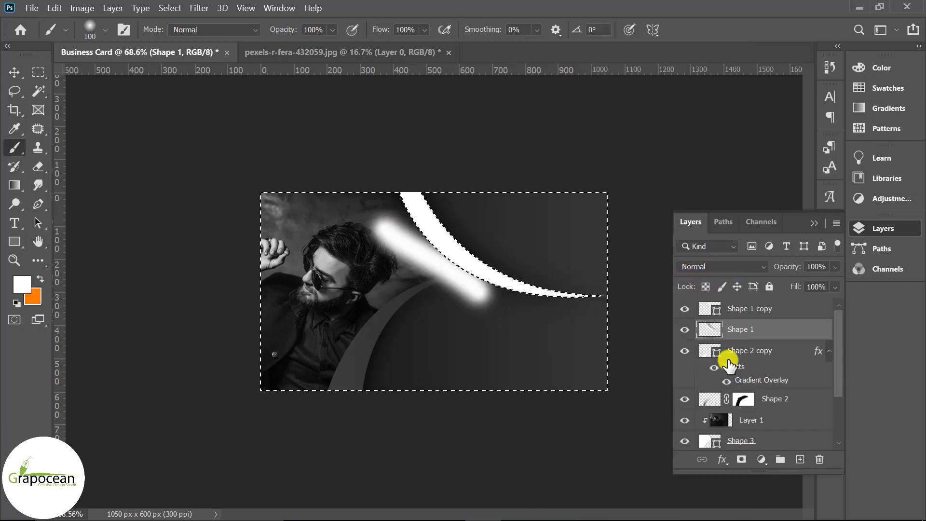
click(742, 461)
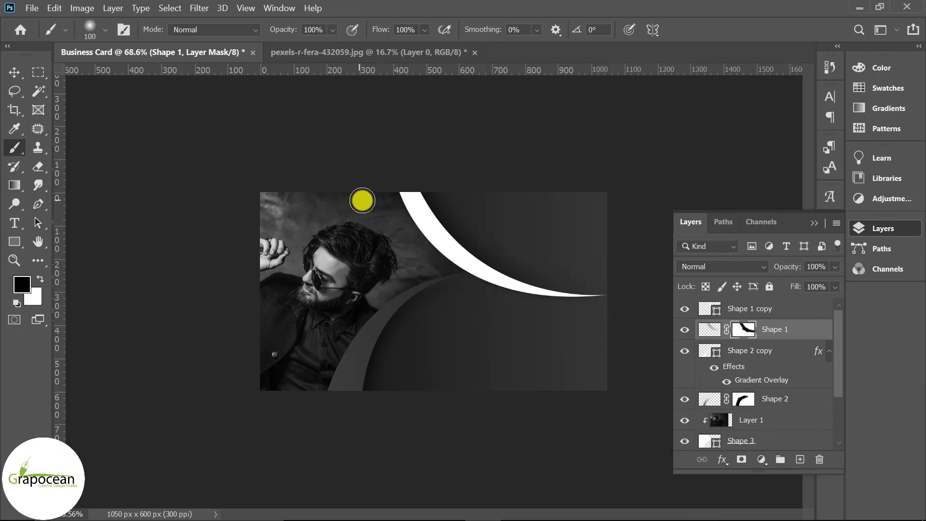
scroll(559, 379, down, 2)
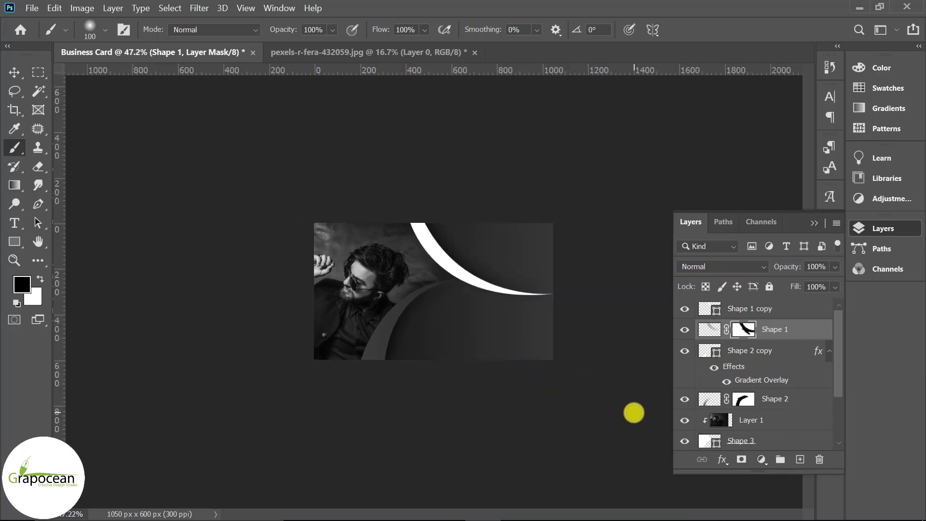
scroll(498, 267, up, 4)
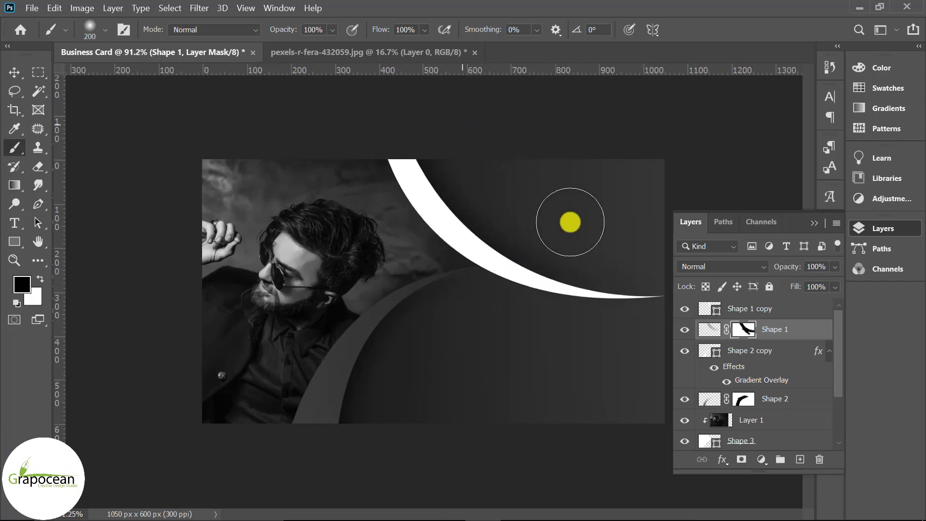
scroll(522, 376, down, 2)
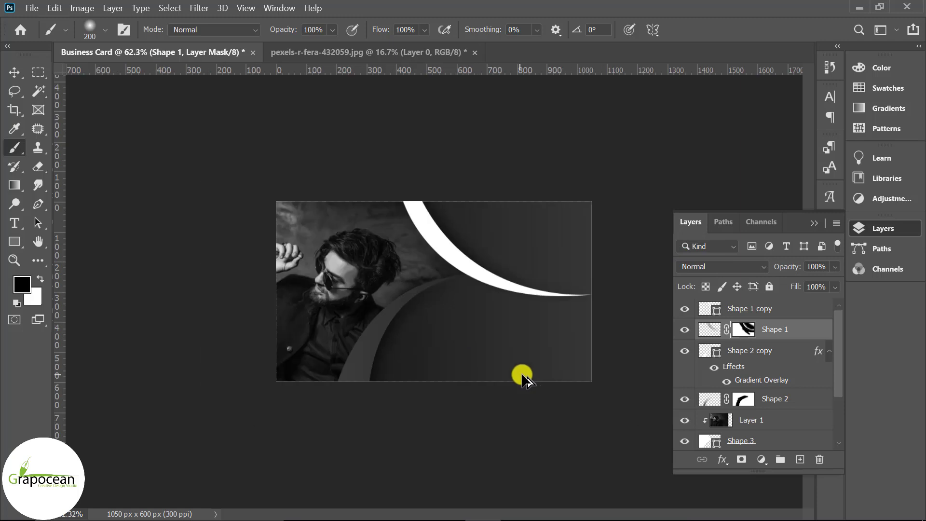
key(v)
click(37, 205)
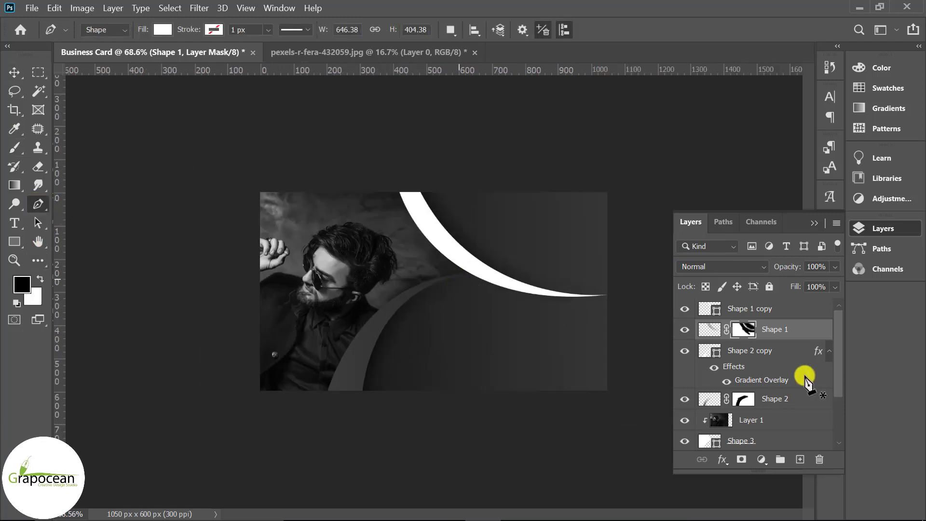
Draw a thin curved shape with the Pen along the white swoosh's upper edge
click(801, 458)
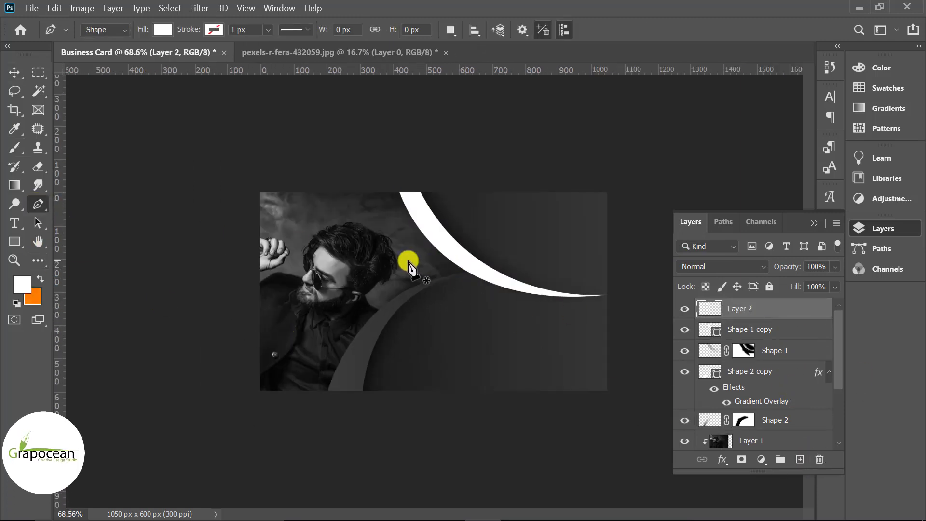
scroll(413, 236, up, 2)
click(375, 166)
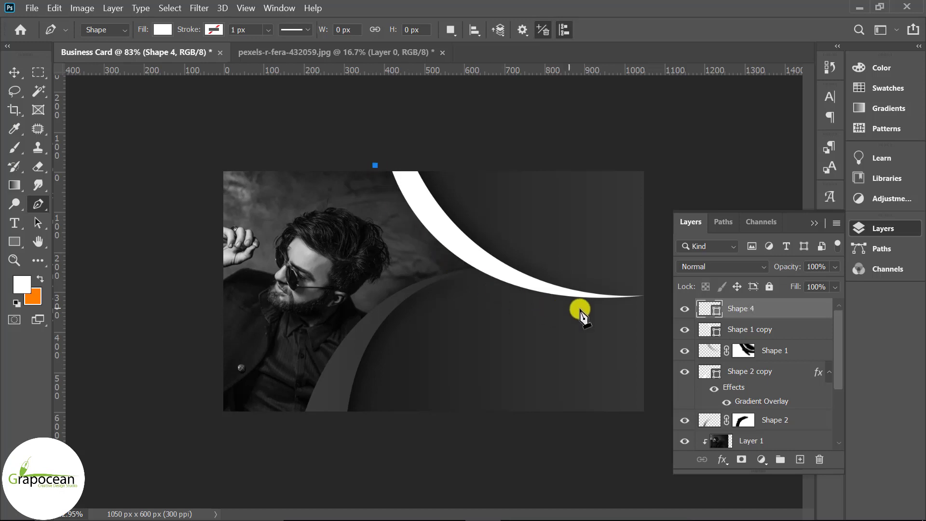
drag(613, 300, 804, 294)
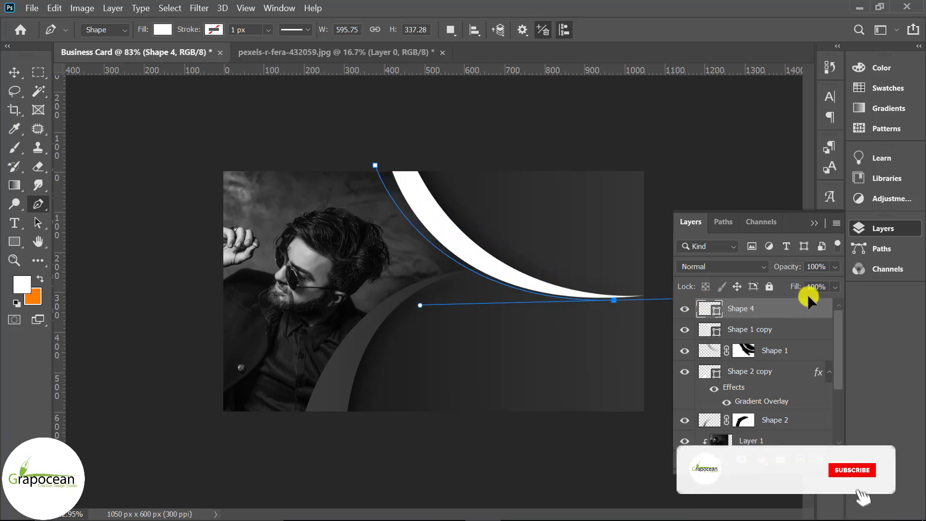
drag(390, 161, 332, 8)
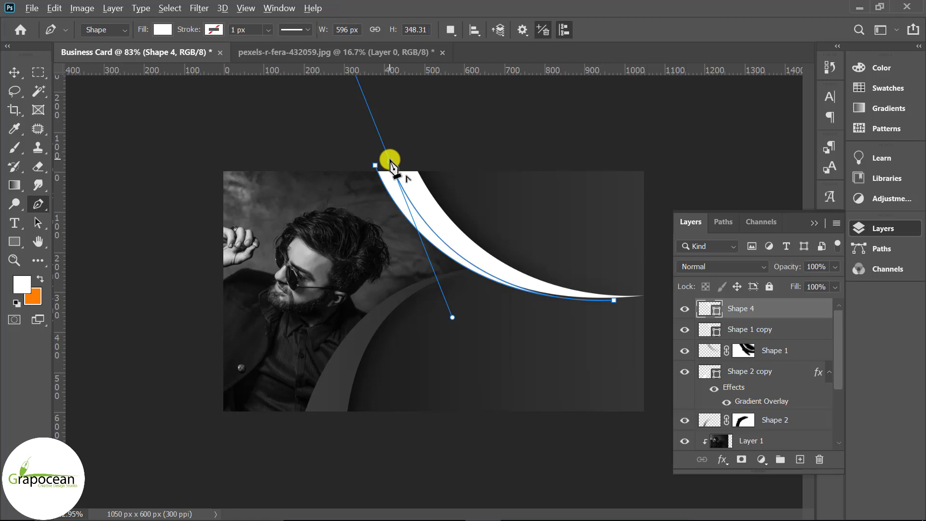
Fill the new Shape 4 with the Light Magenta Red swatch
click(163, 30)
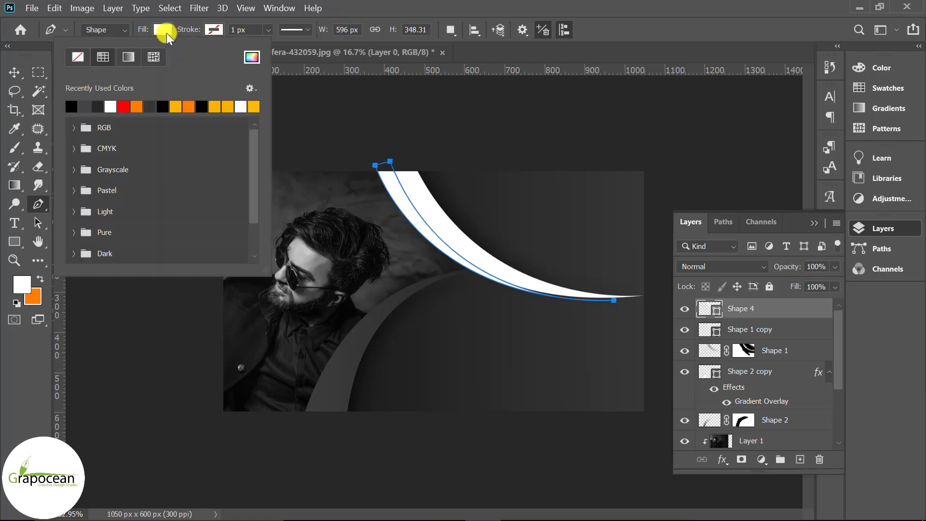
click(73, 169)
click(73, 218)
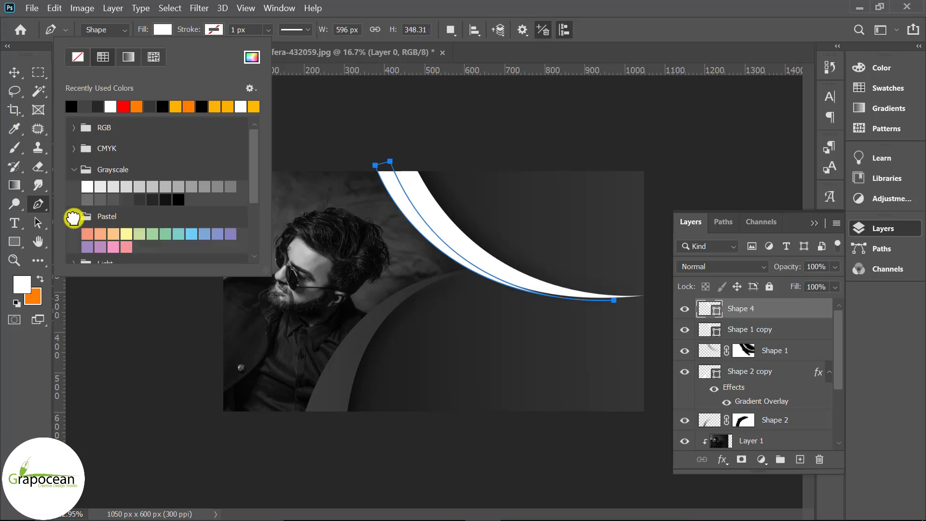
scroll(80, 221, down, 2)
scroll(82, 220, down, 1)
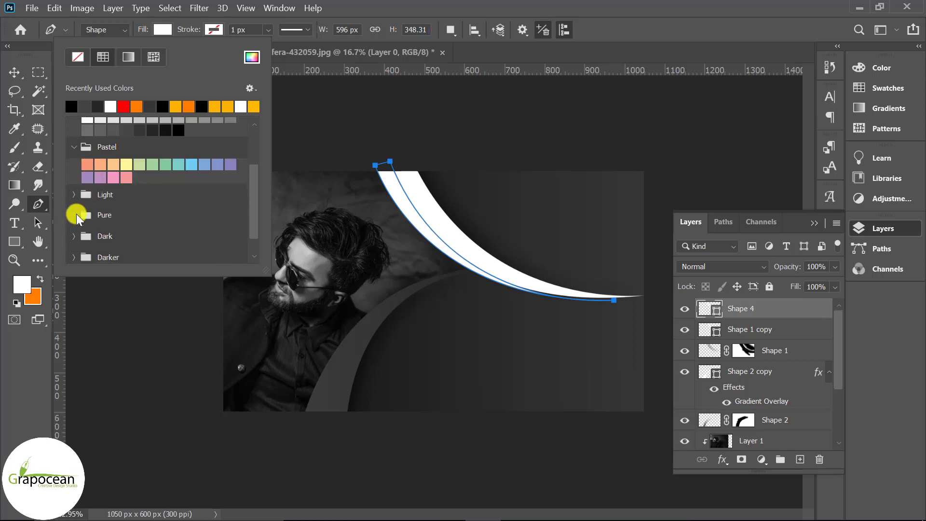
click(75, 195)
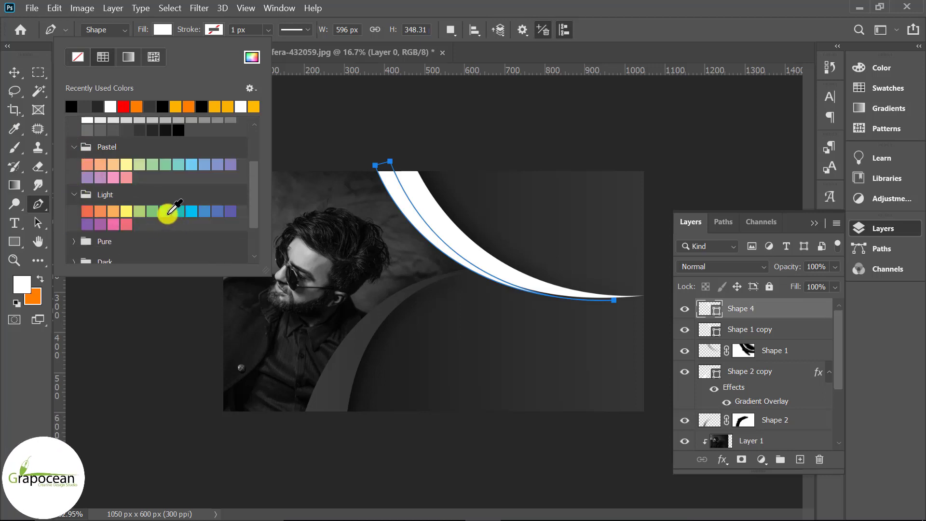
click(165, 212)
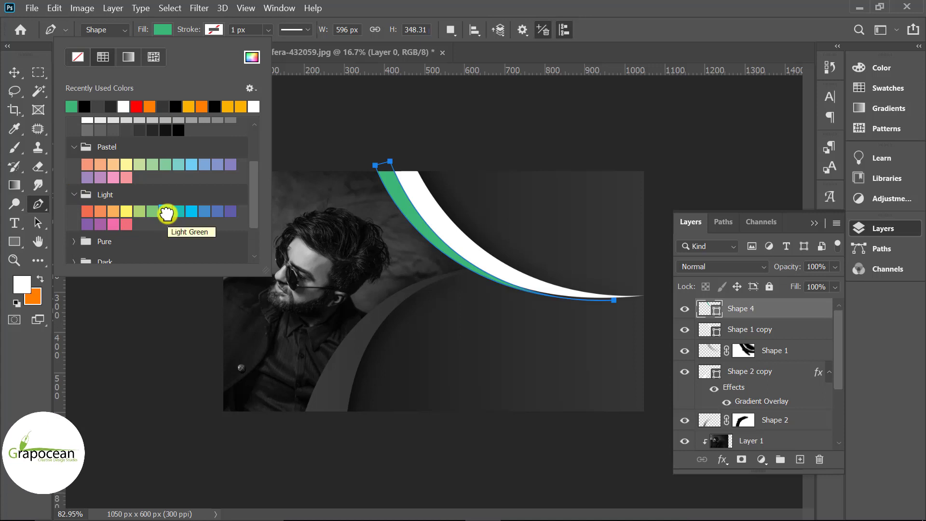
click(116, 224)
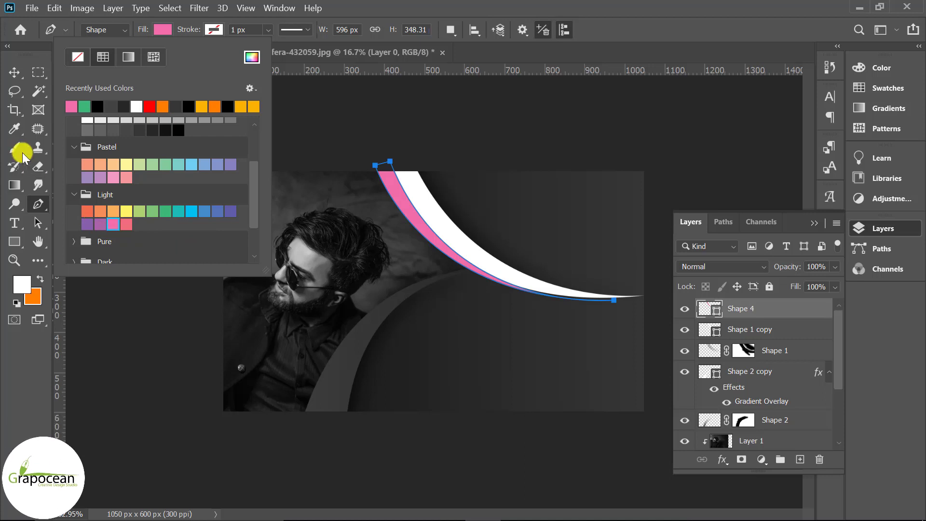
click(14, 72)
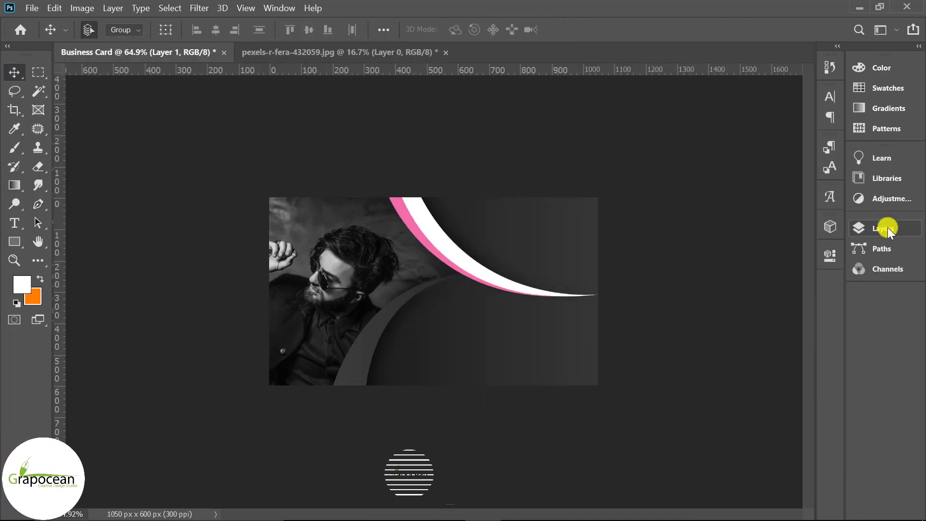
Duplicate Shape 3 and move Shape 3 copy above the photo Layer 1
click(885, 228)
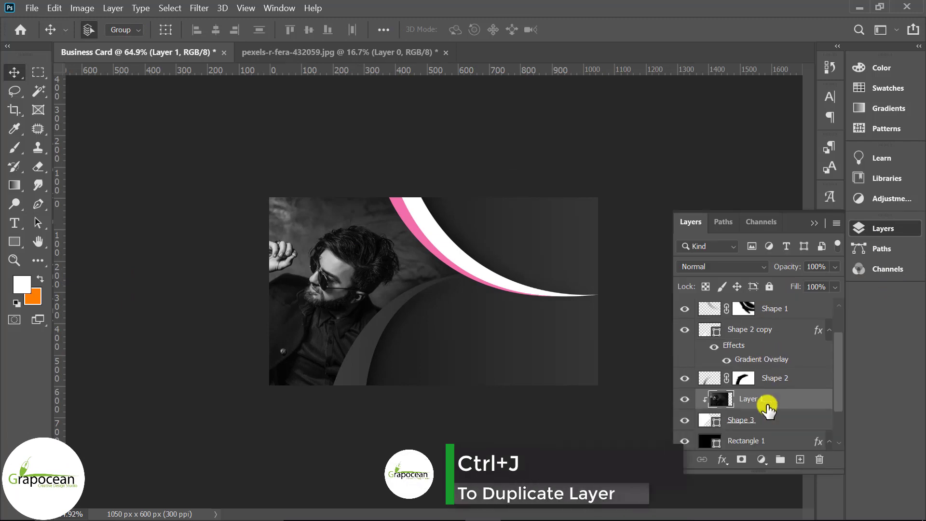
click(772, 422)
key(ctrl+j)
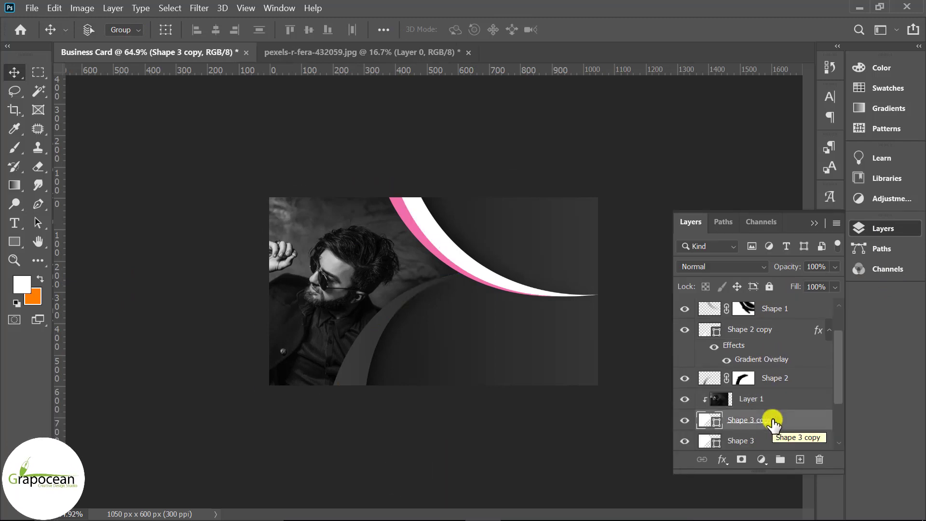
drag(772, 422, 766, 390)
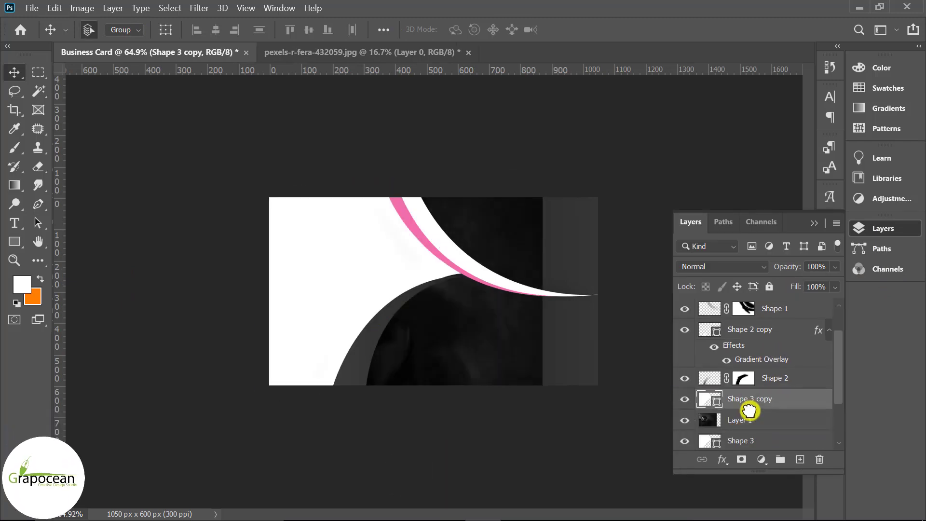
Clip the photo Layer 1 to the original Shape 3
click(781, 421)
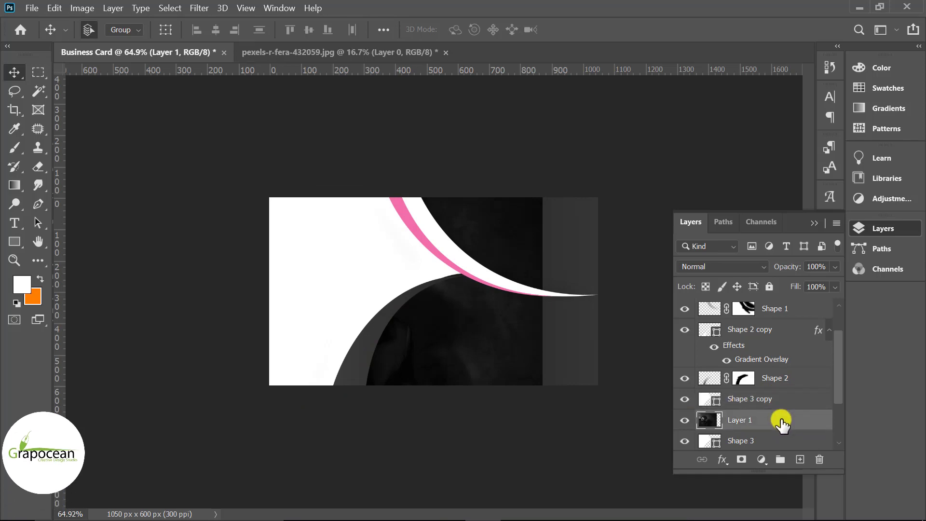
right_click(779, 421)
click(595, 288)
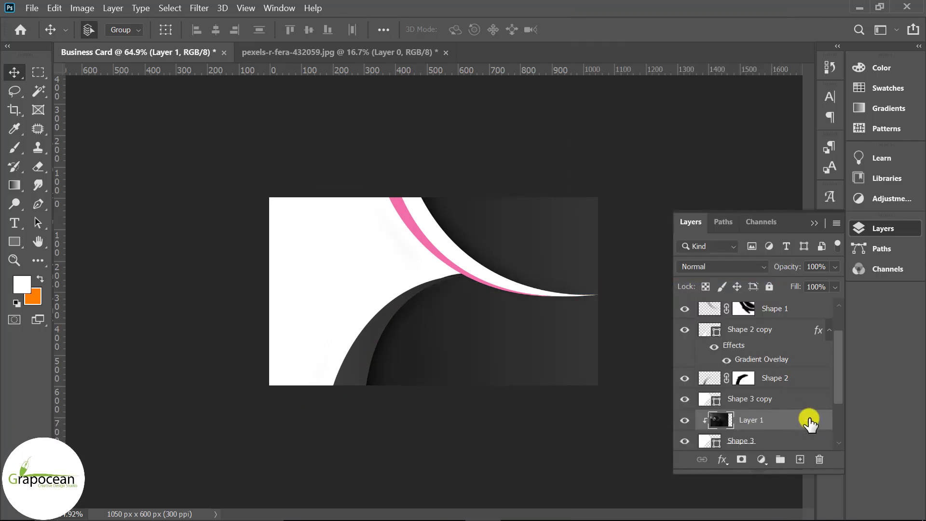
click(779, 400)
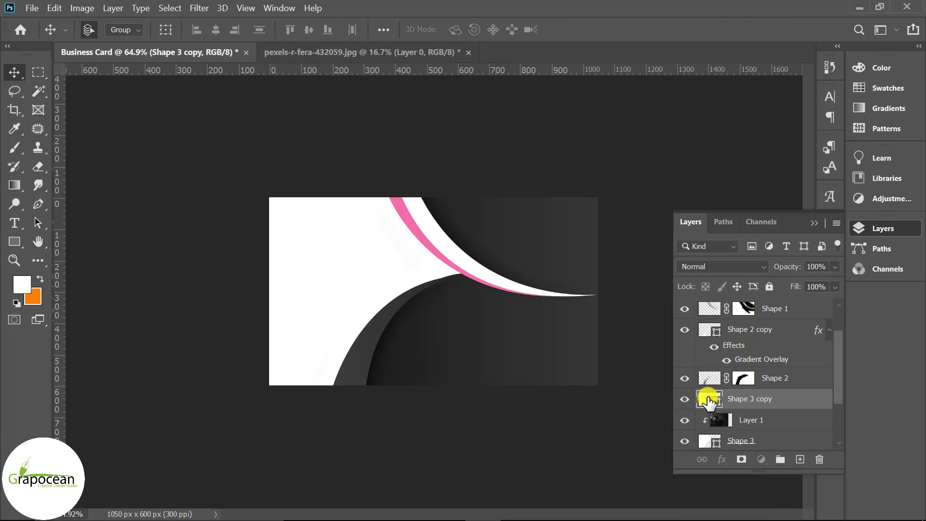
Fill Shape 3 copy with pink #f06eaa sampled from the swoosh and set its opacity to 43%
double_click(709, 400)
click(427, 242)
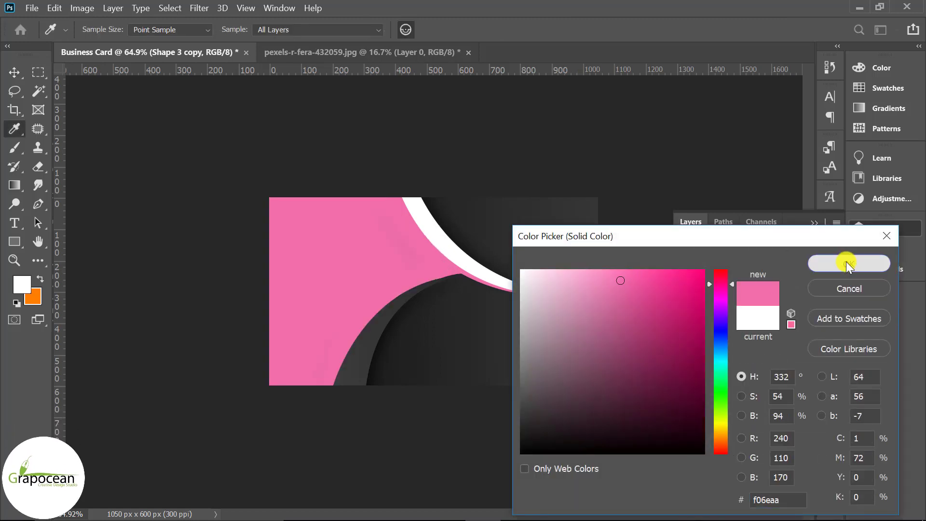
click(847, 263)
mouse_move(798, 282)
mouse_down()
mouse_move(782, 283)
mouse_move(794, 285)
mouse_up()
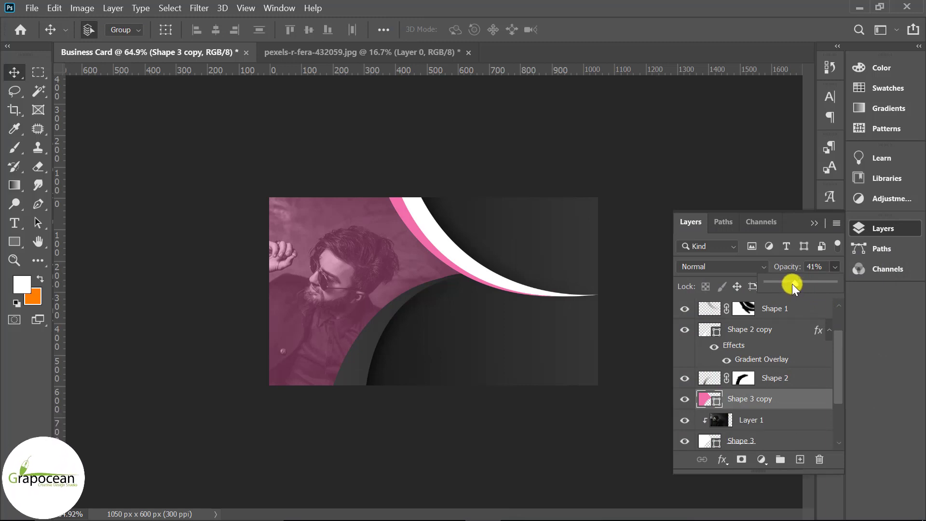
drag(800, 280, 798, 281)
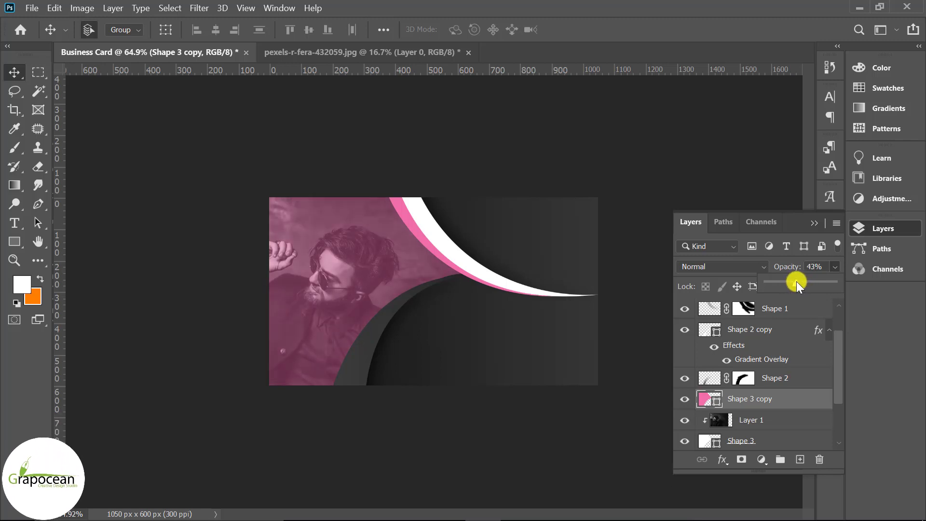
click(814, 221)
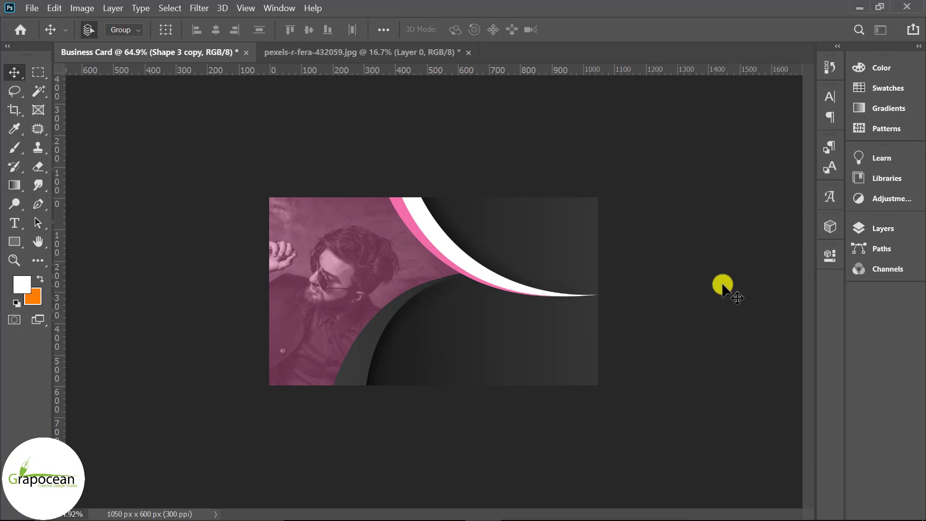
Add a text line at the card's upper right containing the cardholder's full name
scroll(681, 321, up, 3)
click(15, 223)
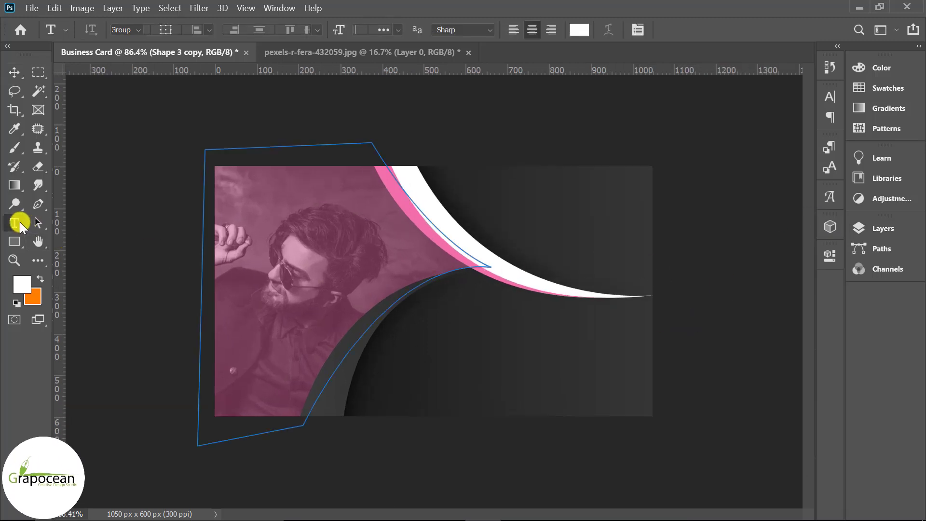
click(531, 198)
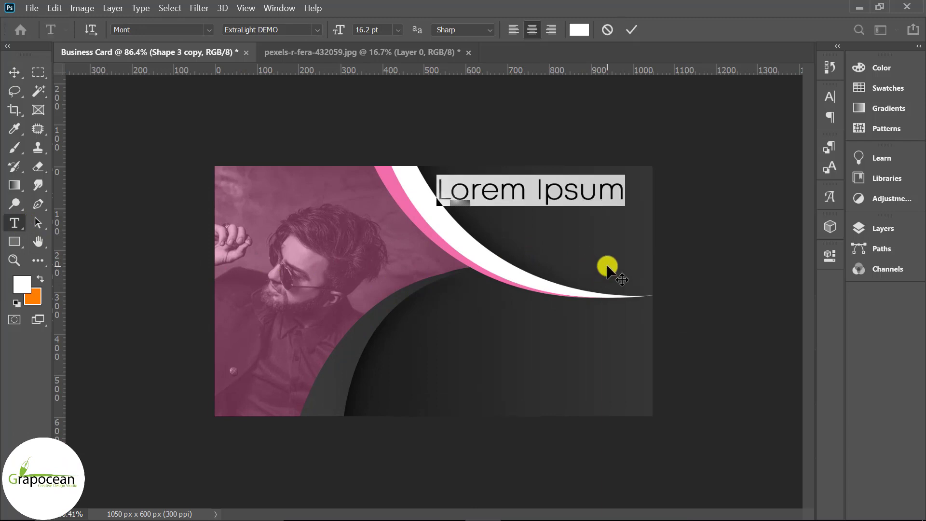
key(BackSpace)
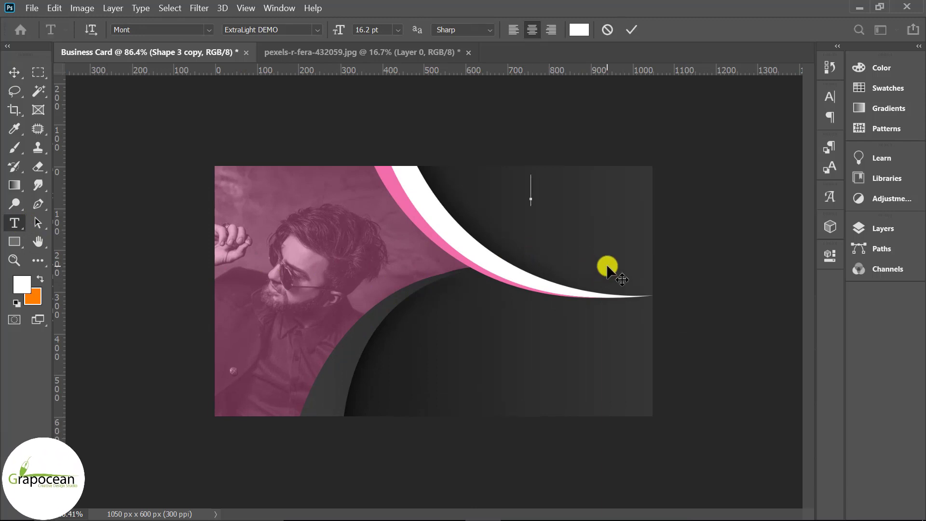
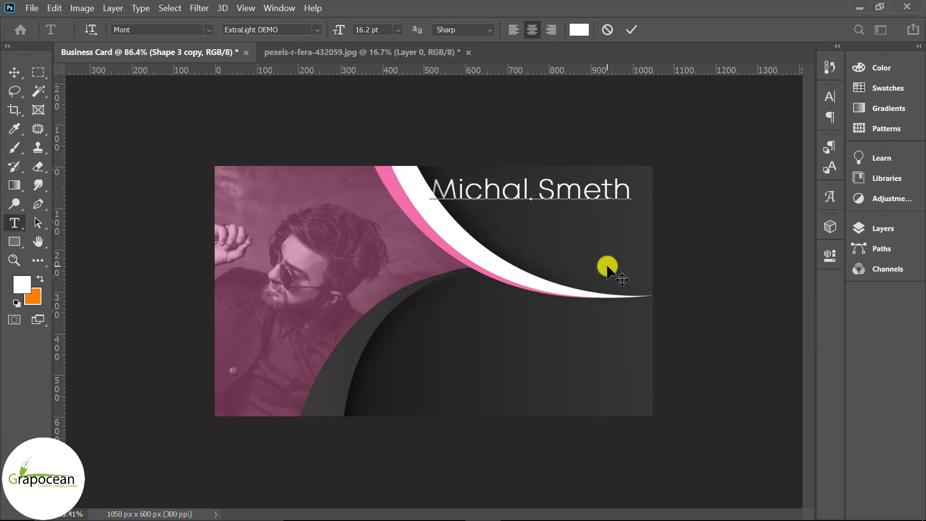
Set the name to 12 pt Akrobat with the Heavy DEMO weight
drag(434, 190, 798, 194)
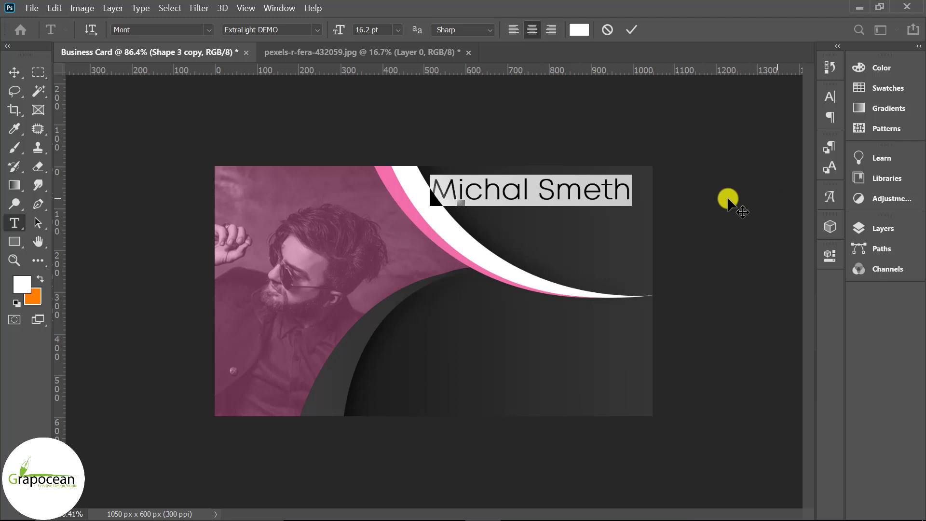
text(12)
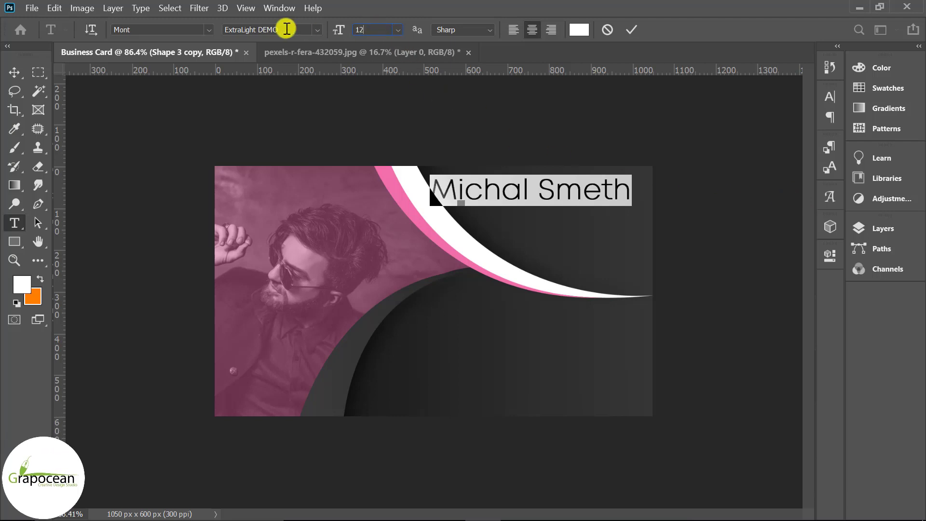
key(Return)
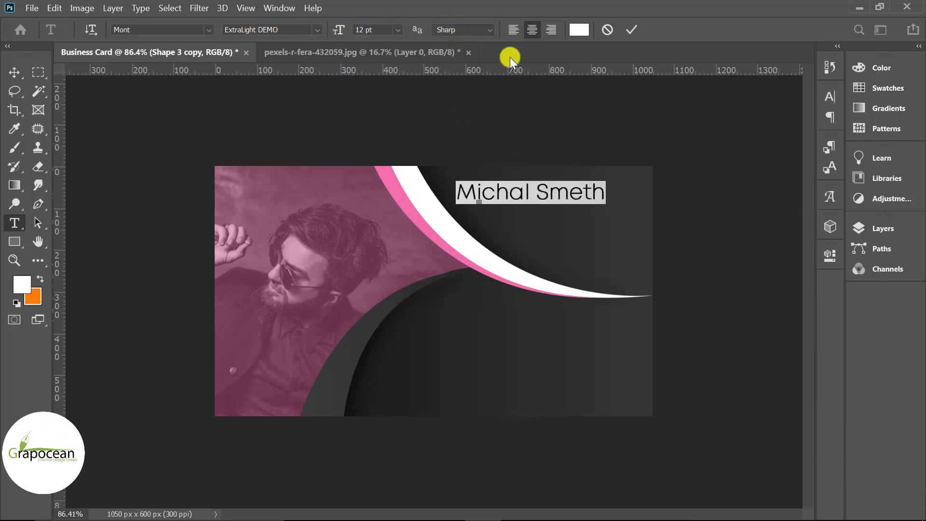
click(319, 29)
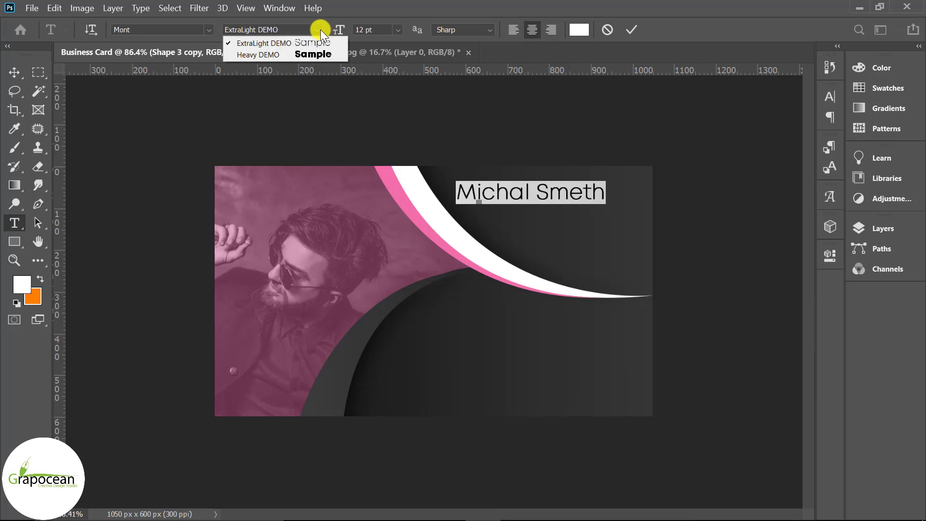
click(309, 54)
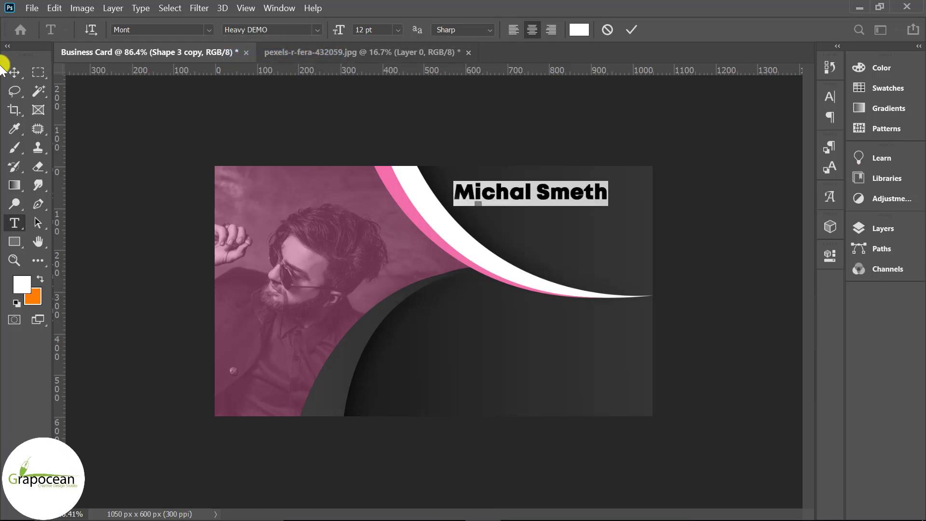
click(204, 28)
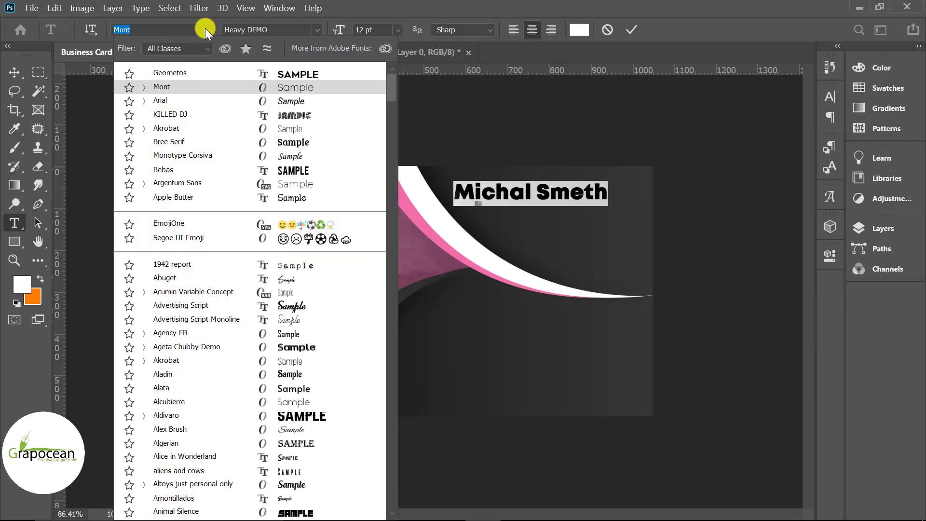
click(207, 126)
click(13, 72)
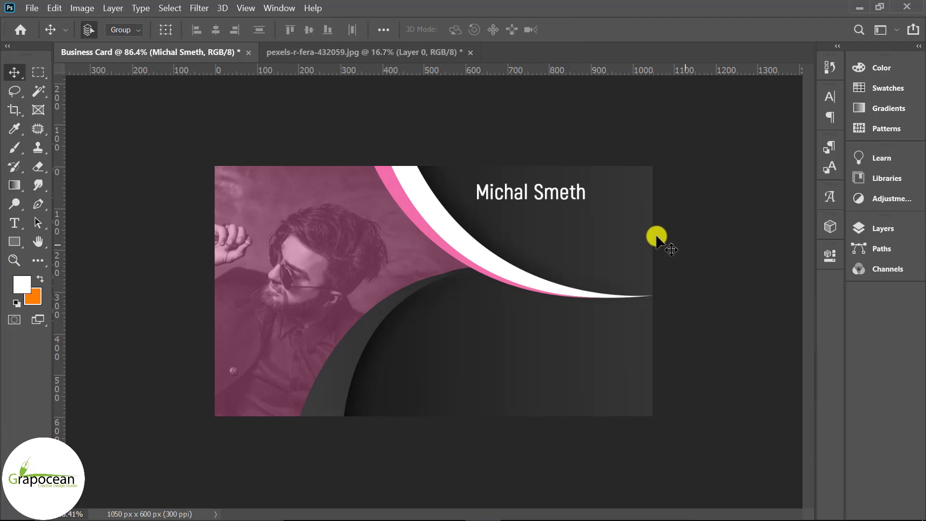
Move the name down and right, show guides, and set it to 10 pt all capitals
drag(591, 198, 594, 207)
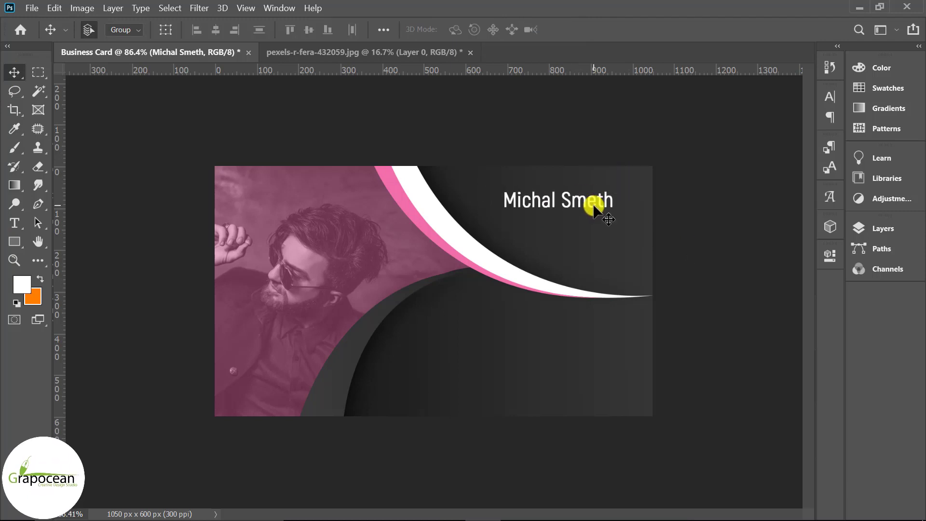
key(ctrl+h)
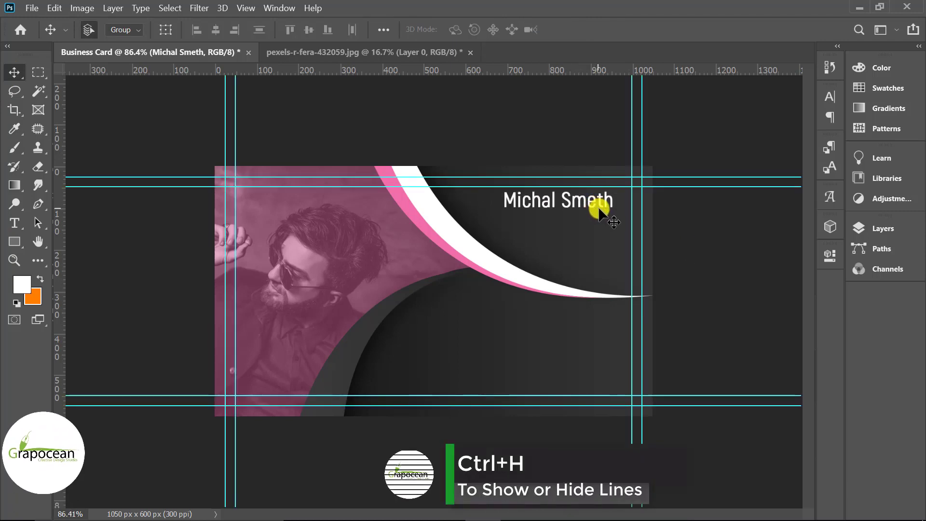
click(13, 223)
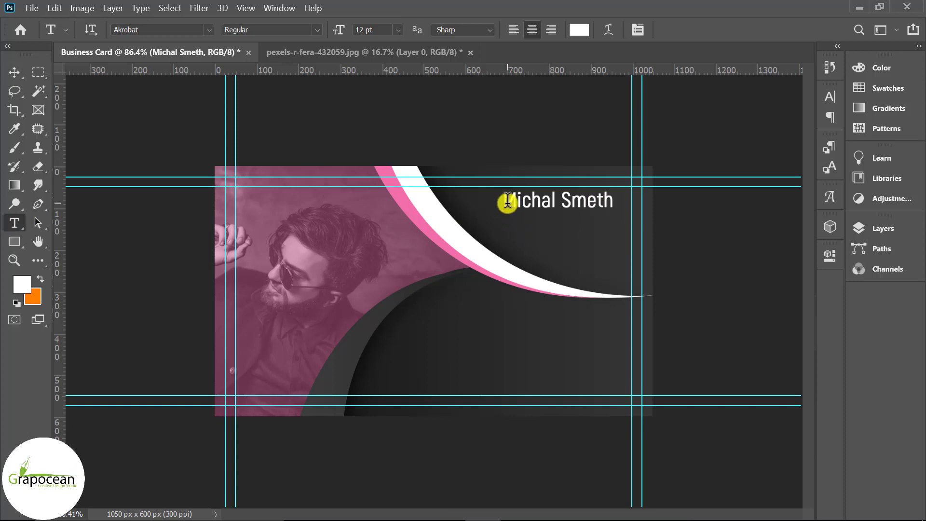
drag(507, 199, 694, 201)
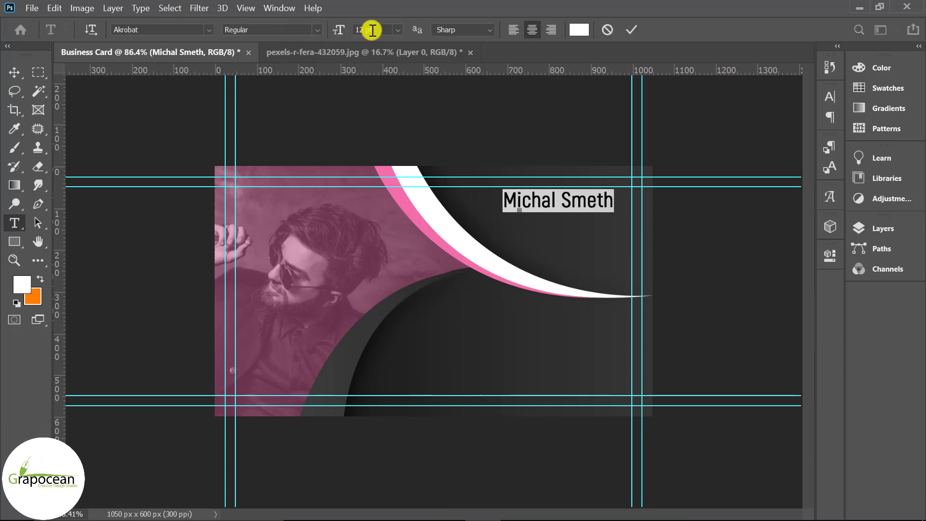
key(Return)
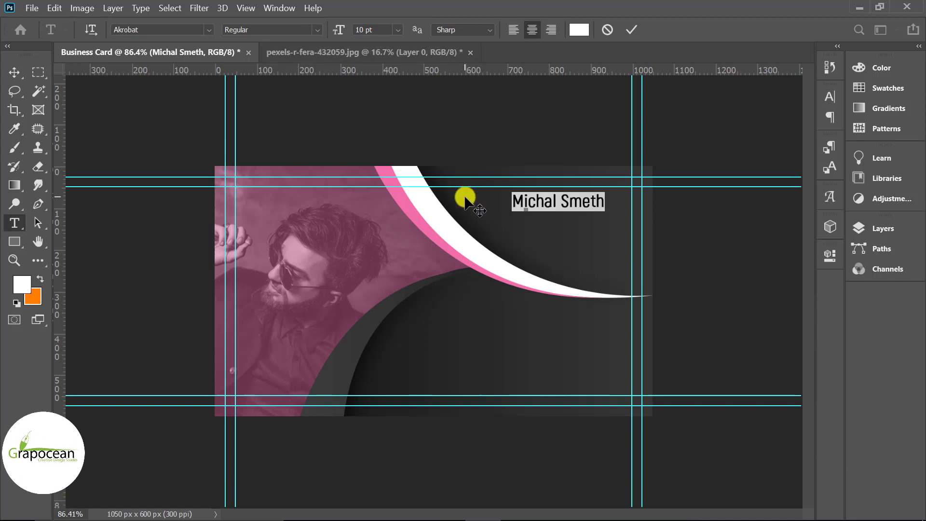
click(830, 96)
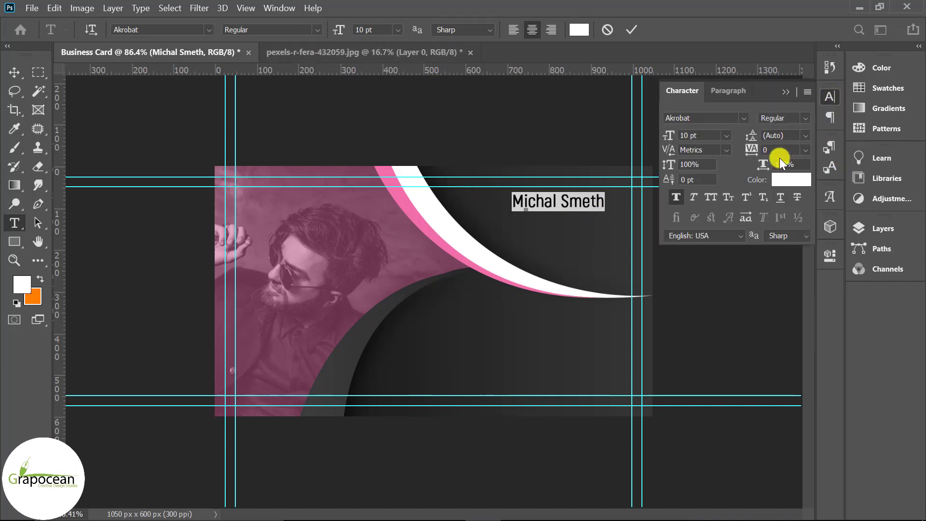
click(710, 197)
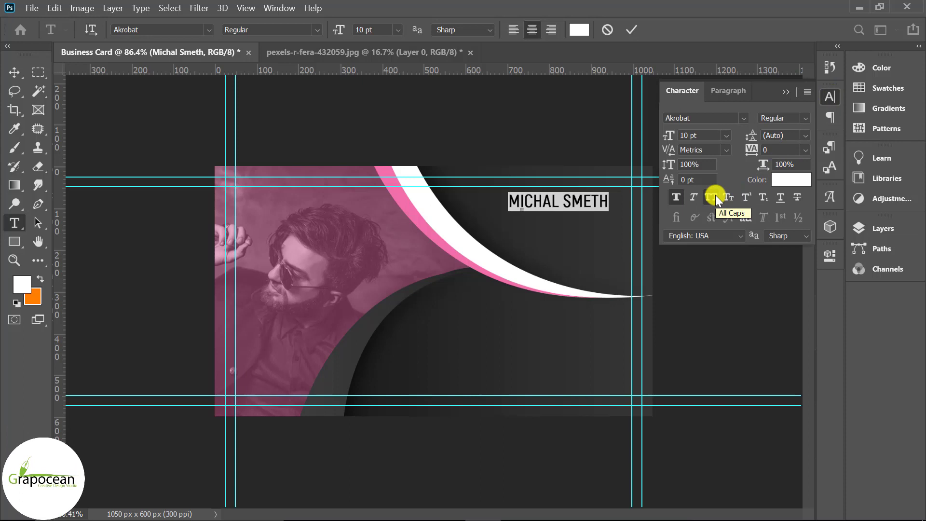
Make only the first name bold and commit the name text
drag(563, 201, 630, 207)
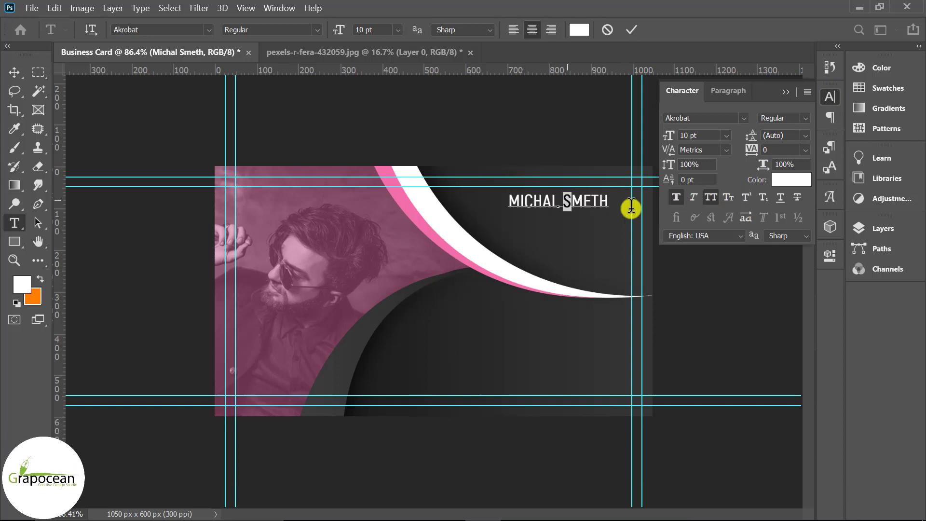
drag(511, 202, 560, 202)
click(316, 30)
click(277, 99)
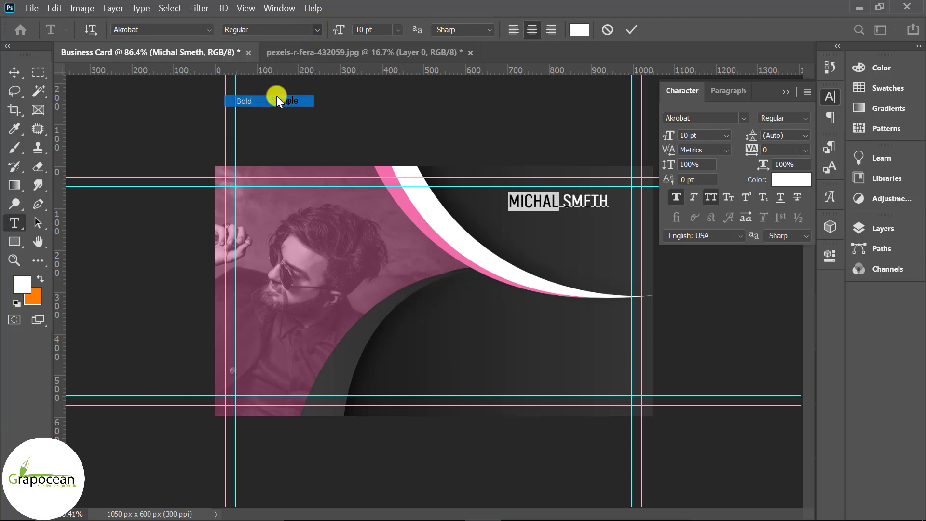
click(276, 140)
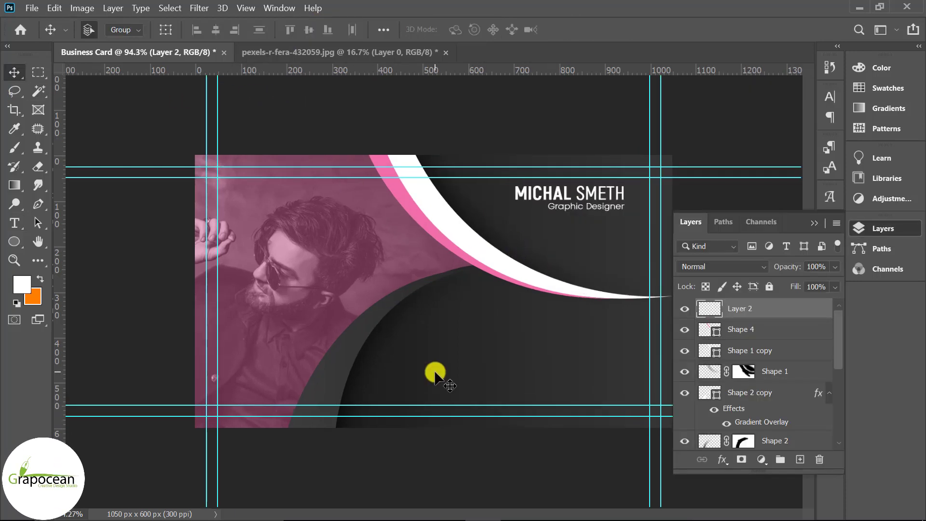
click(32, 8)
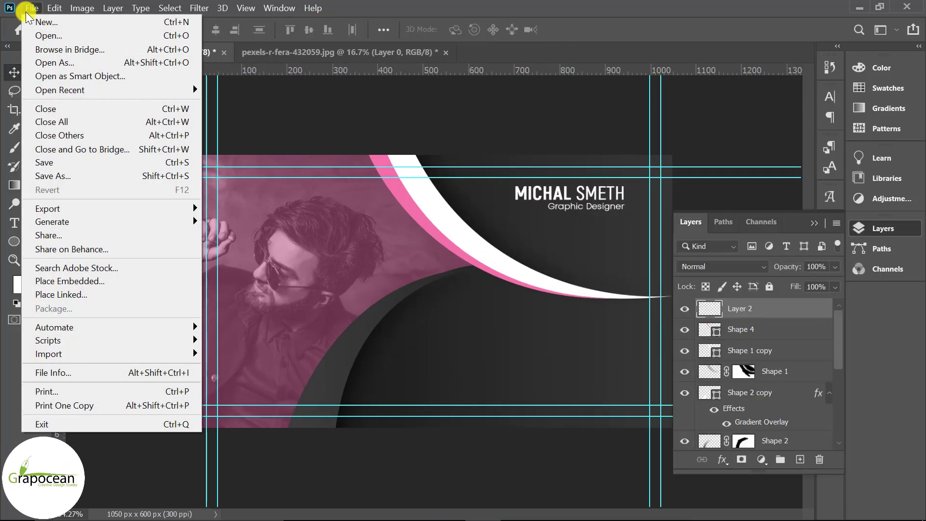
Open qrcode.png from the id card folder on the desktop
click(39, 32)
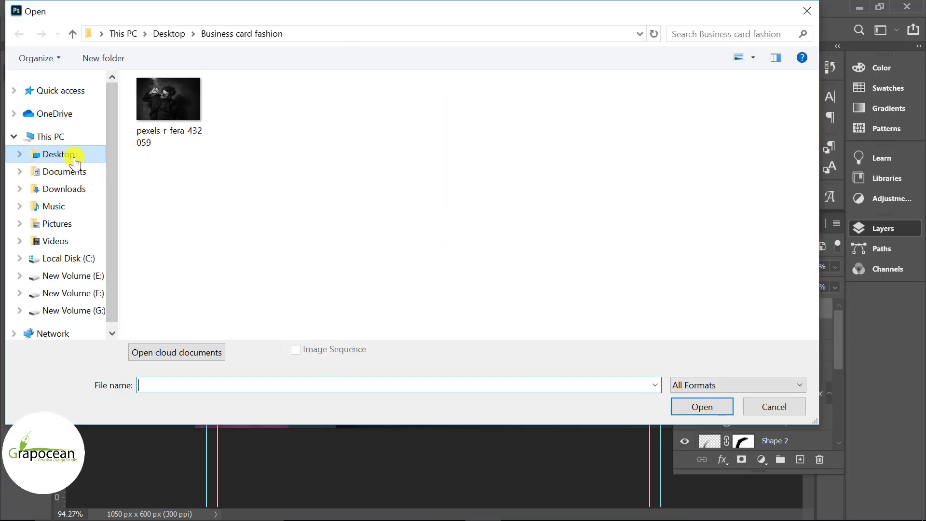
click(71, 154)
double_click(525, 138)
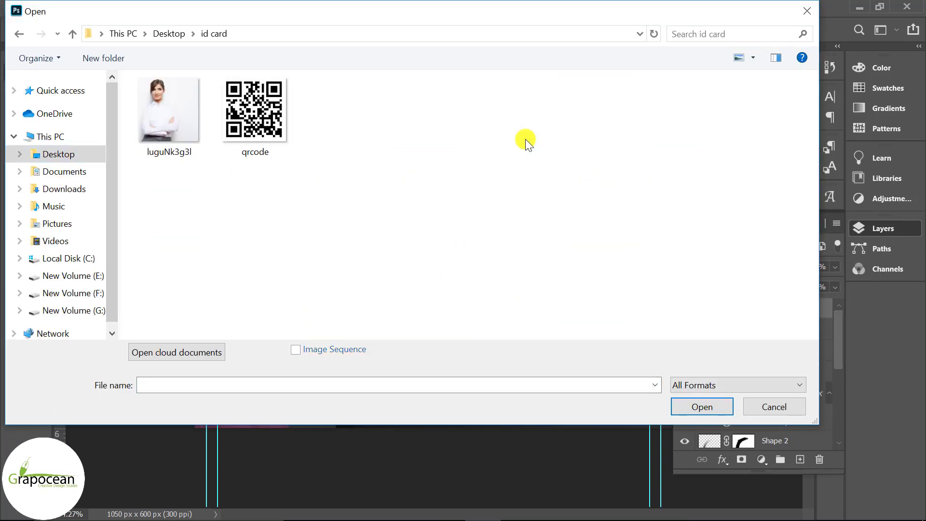
click(289, 122)
click(702, 407)
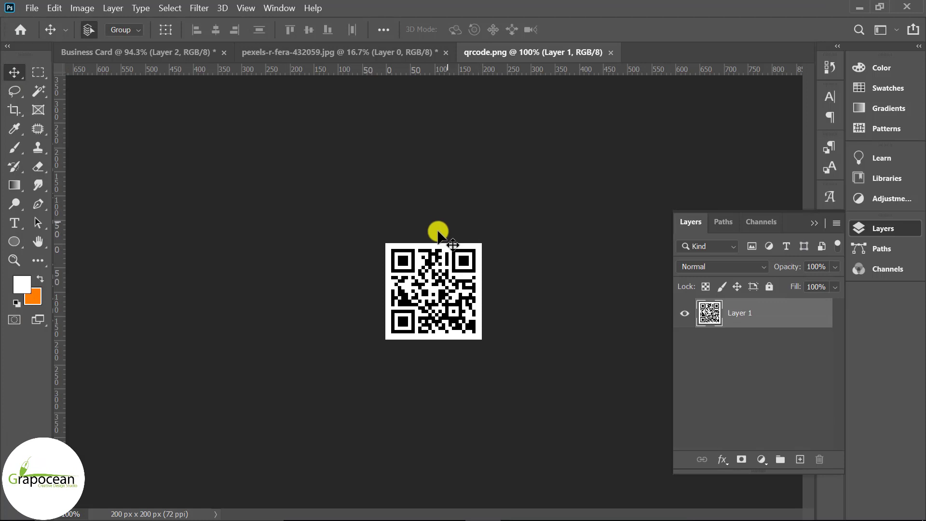
Copy the QR code onto the business card and shrink it to about half size
drag(437, 231, 586, 250)
key(ctrl+t)
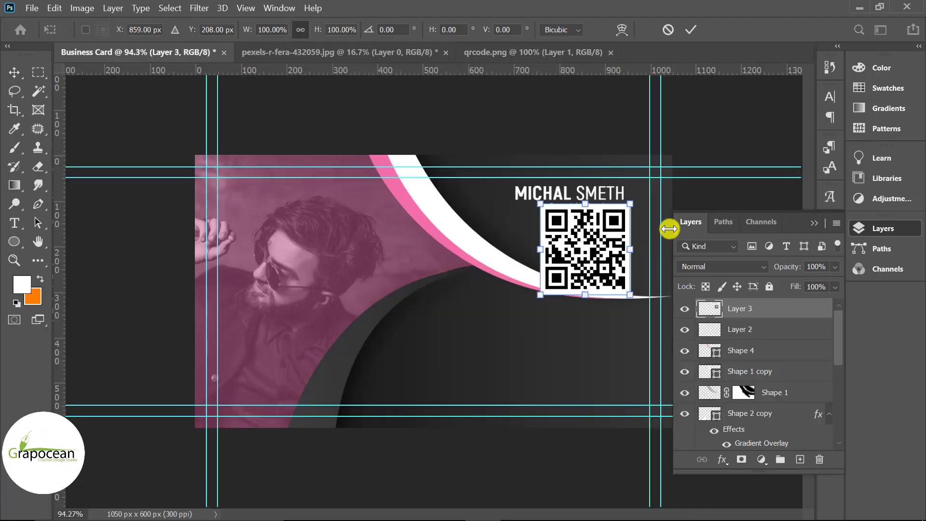
drag(631, 204, 599, 248)
click(690, 29)
Move the QR code layer to the card's bottom-left corner
scroll(573, 338, down, 2)
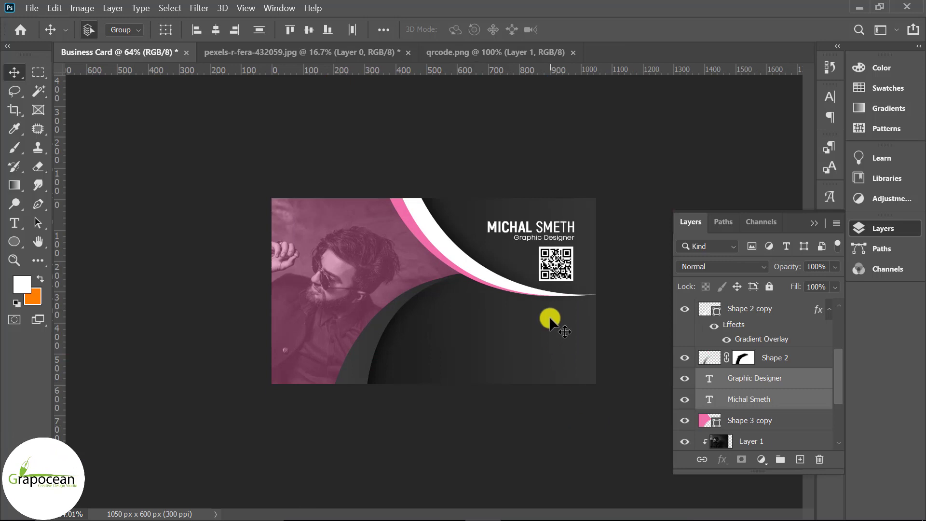
mouse_move(549, 272)
mouse_down()
mouse_move(473, 283)
mouse_move(548, 273)
mouse_up()
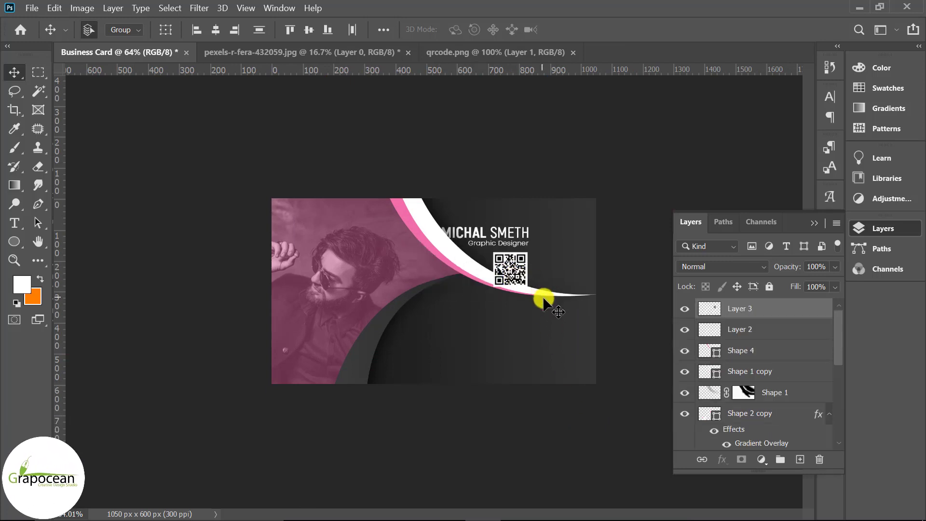
click(760, 309)
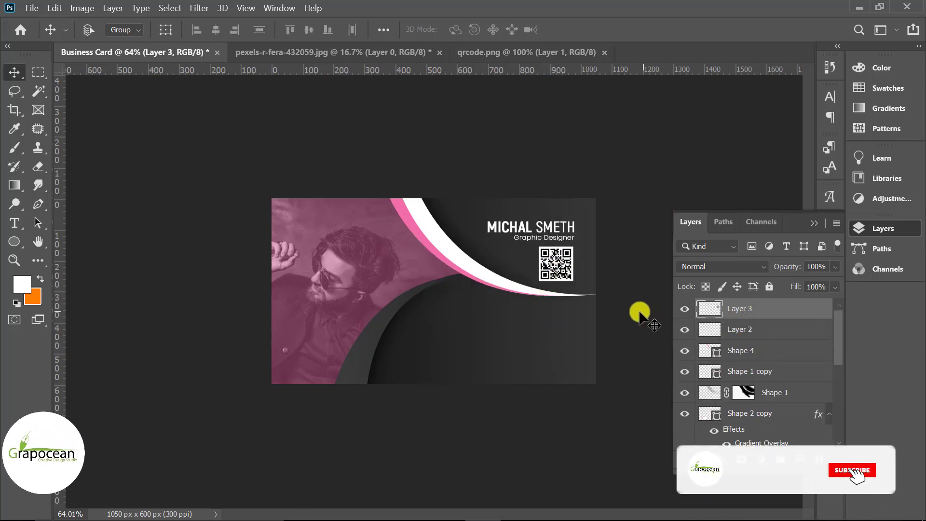
drag(563, 303, 290, 367)
scroll(300, 373, up, 2)
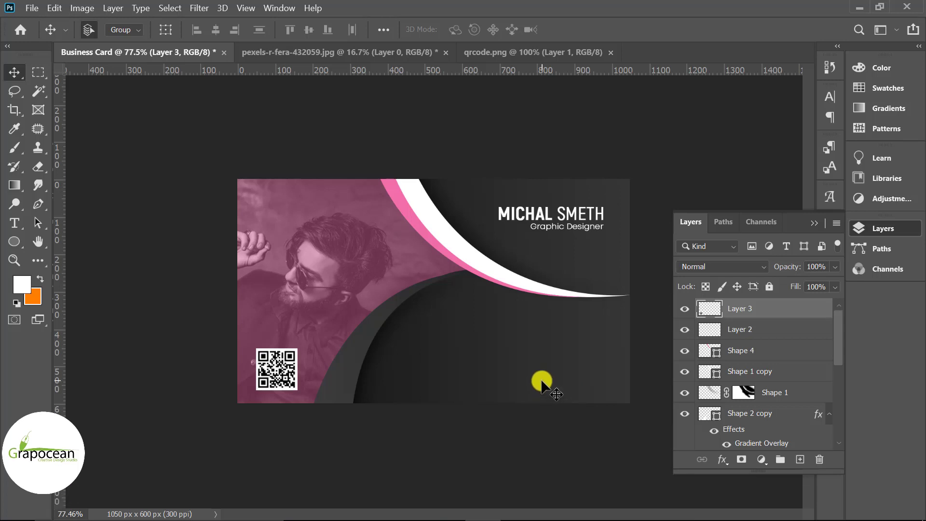
click(14, 223)
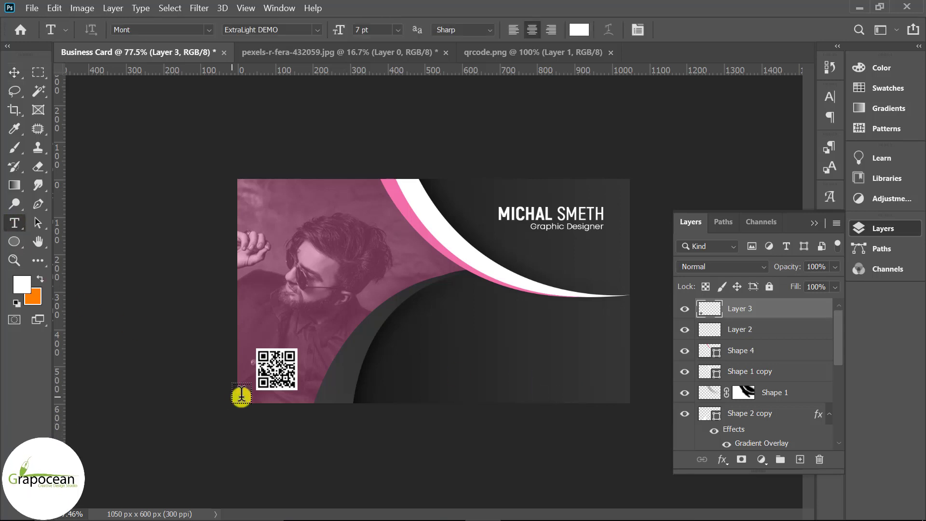
Type the phone number as a new text line in the card's dark area
click(460, 331)
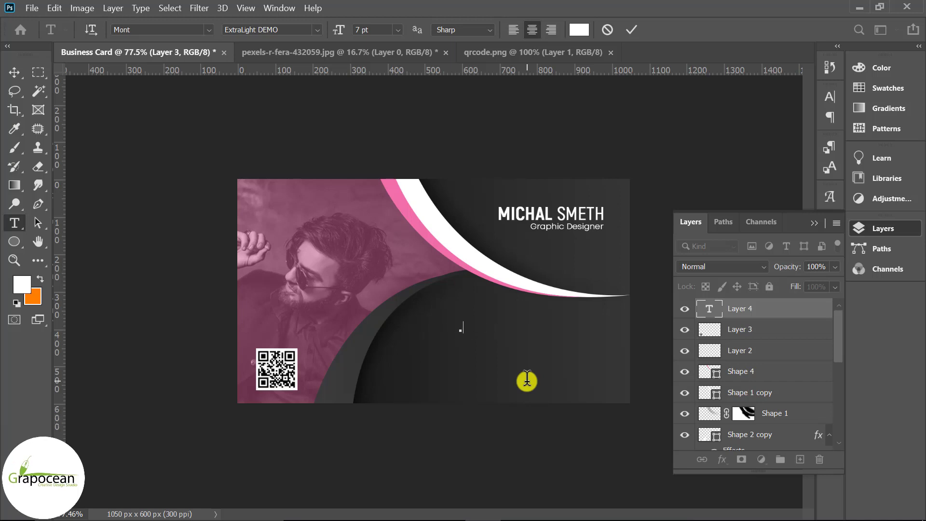
text(+88)
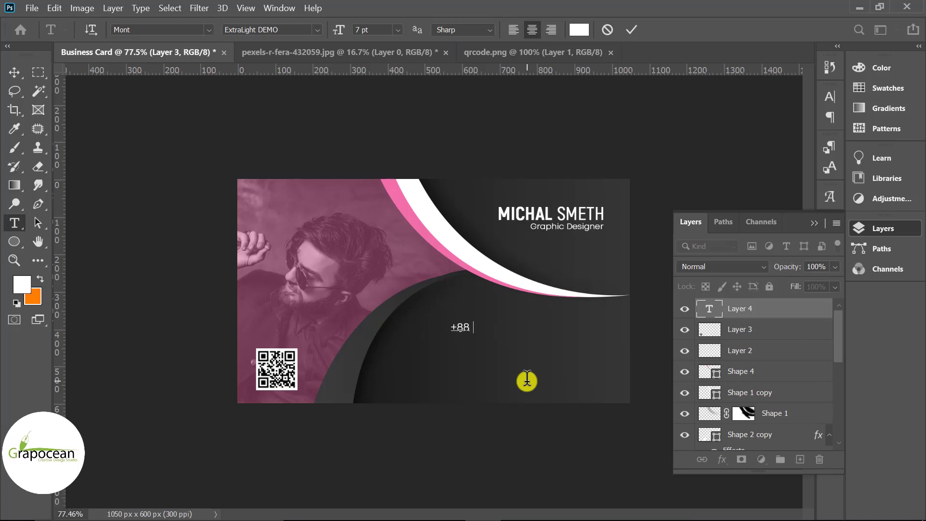
text(0)
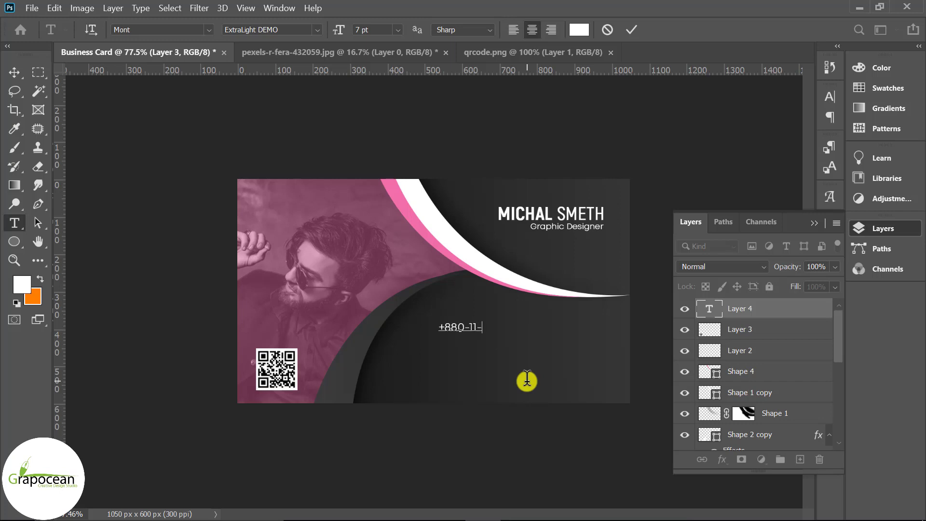
text(-1111-222-)
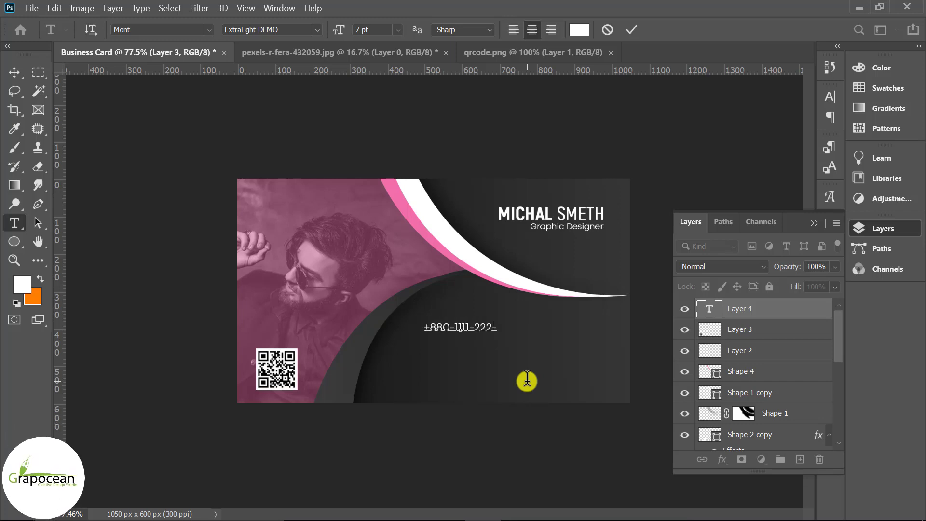
text(1111)
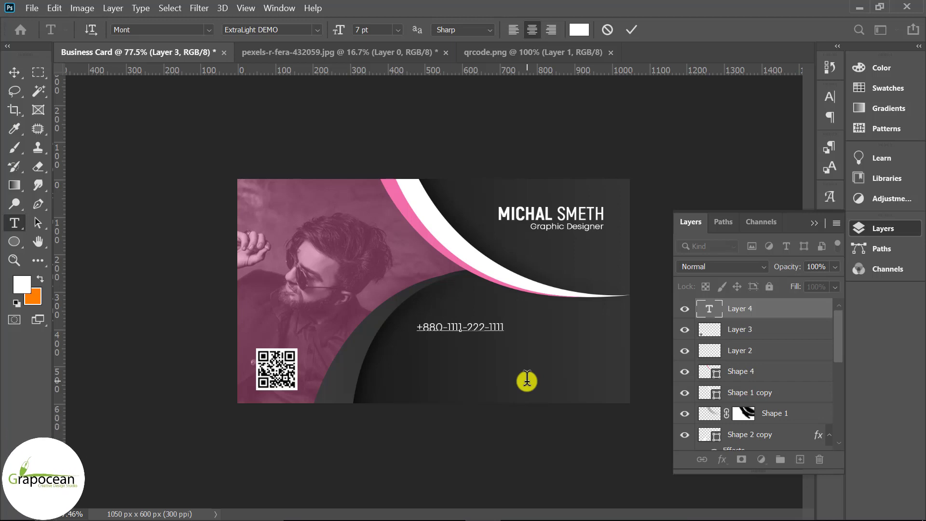
key(ctrl+Return)
key(v)
scroll(502, 368, up, 3)
Reformat the phone number text and shift it to the right
click(16, 222)
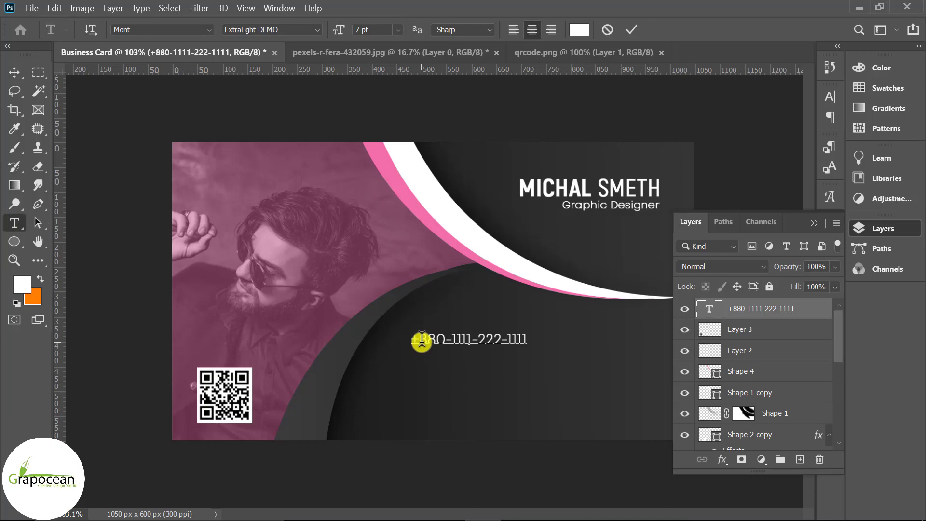
drag(416, 339, 527, 339)
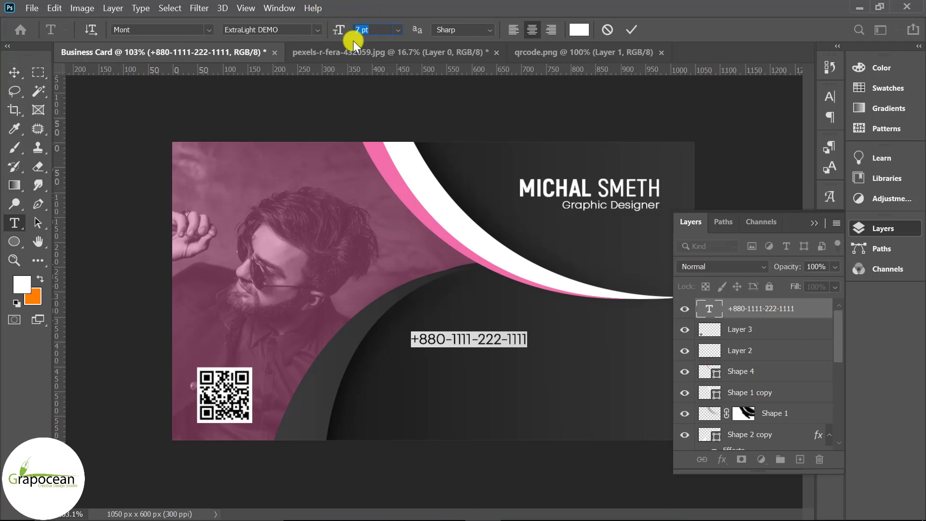
click(14, 72)
scroll(482, 371, down, 3)
scroll(509, 357, up, 2)
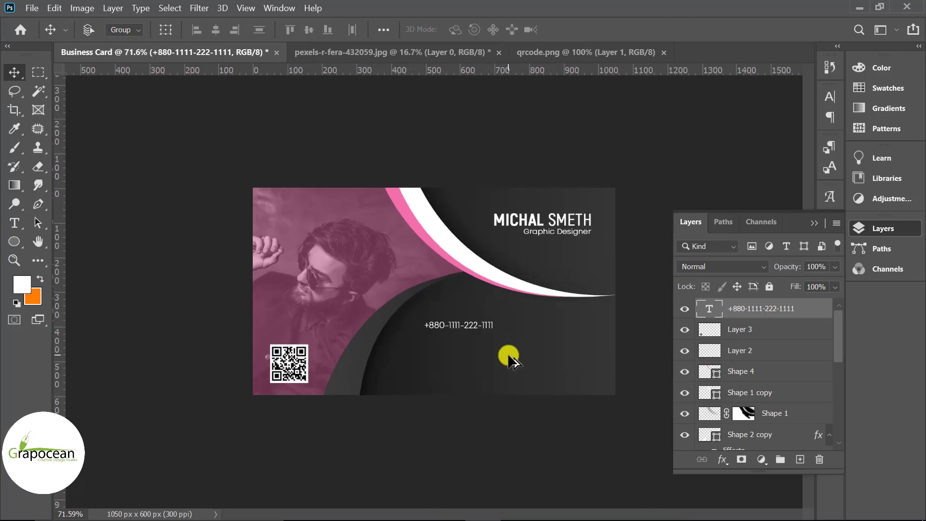
scroll(500, 351, up, 2)
drag(510, 334, 624, 354)
Drag a vertical guide along the phone numbers' right edge
scroll(606, 330, up, 1)
click(813, 225)
scroll(181, 417, up, 1)
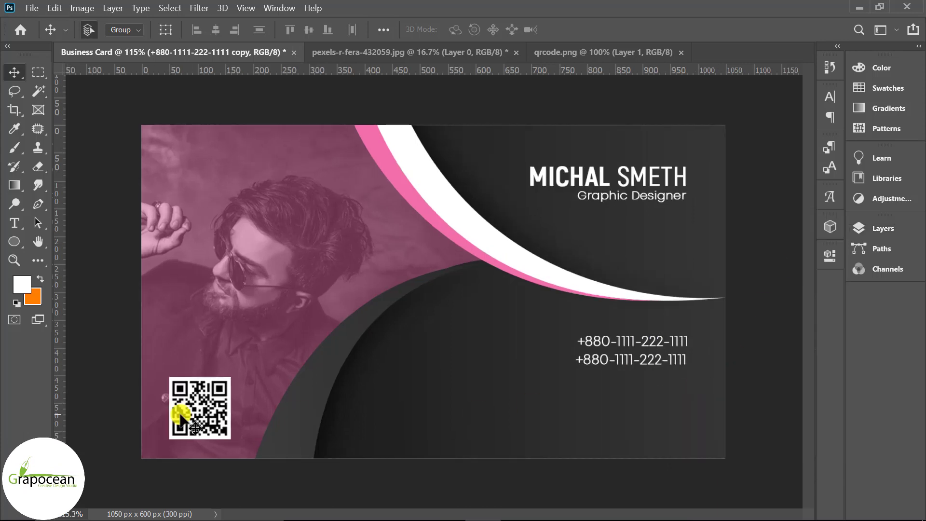
drag(60, 403, 687, 487)
scroll(630, 382, up, 2)
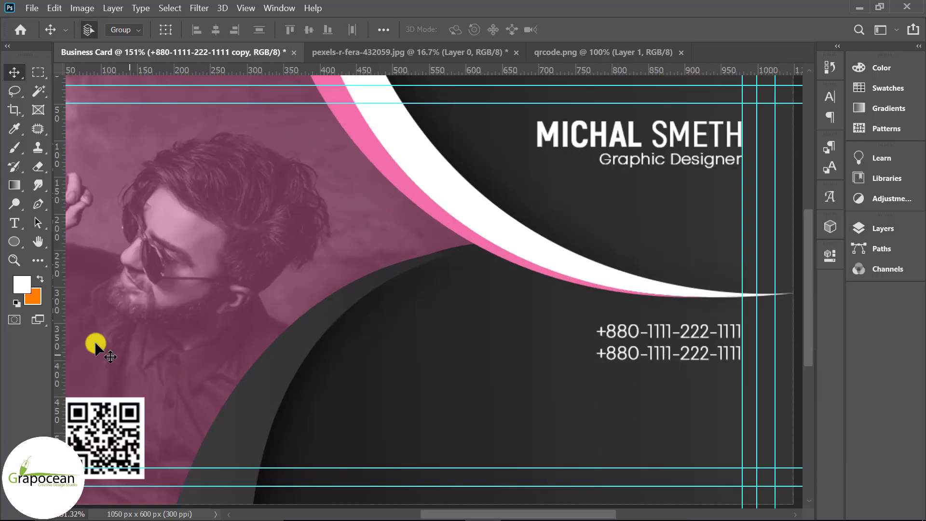
Draw a thin horizontal divider line under the phone numbers with the Line Tool
right_click(16, 244)
click(74, 297)
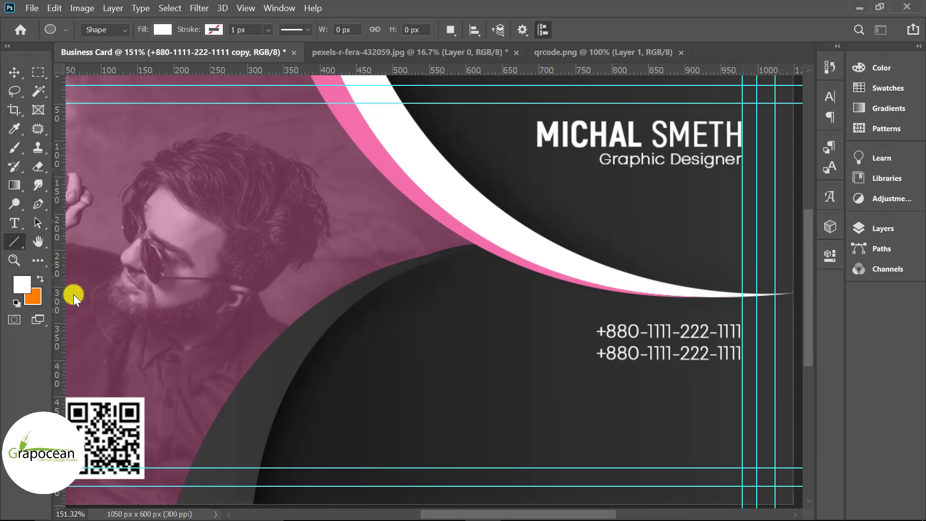
scroll(591, 376, down, 1)
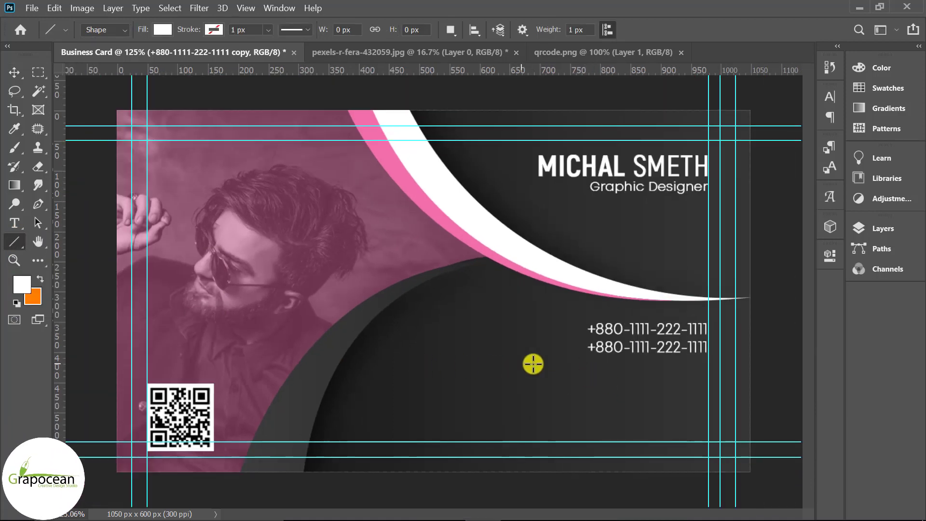
drag(520, 362, 829, 366)
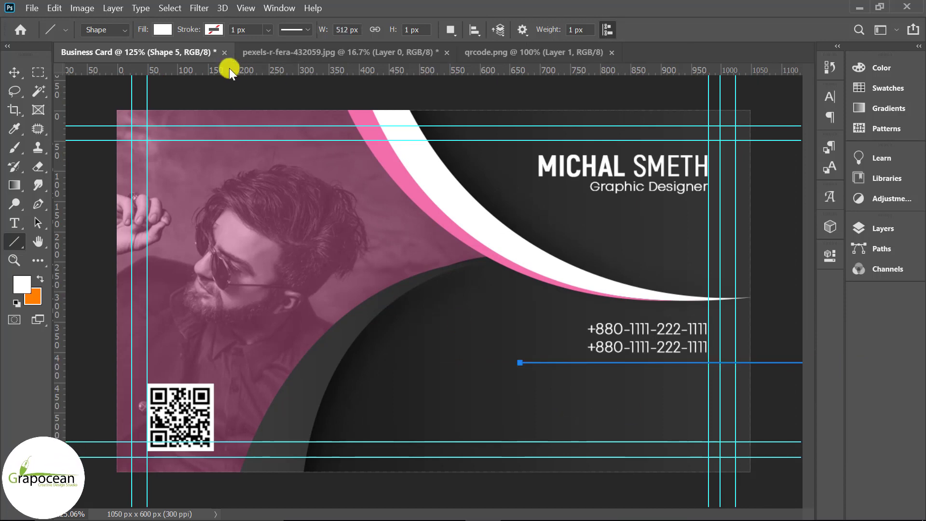
Alt-drag a copy of the second phone number below the divider
click(15, 72)
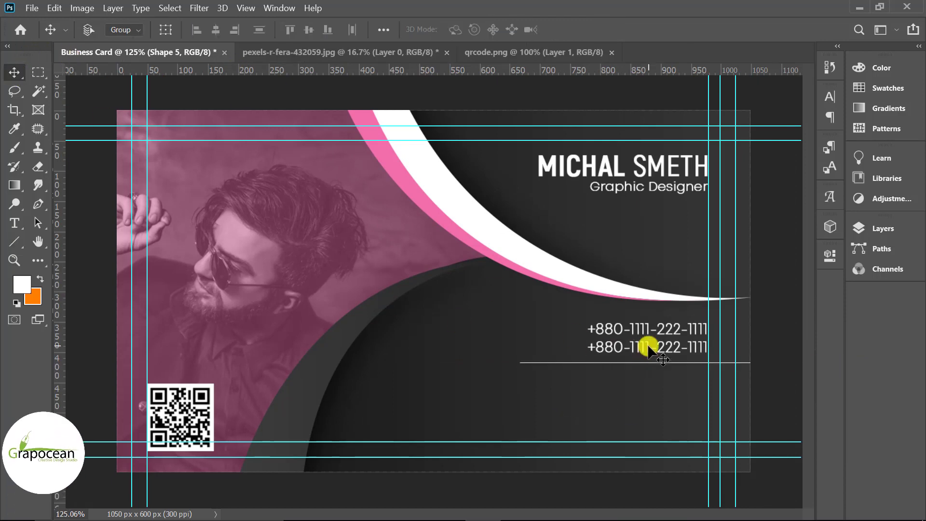
scroll(678, 370, up, 2)
drag(660, 352, 675, 429)
scroll(738, 397, up, 2)
click(21, 223)
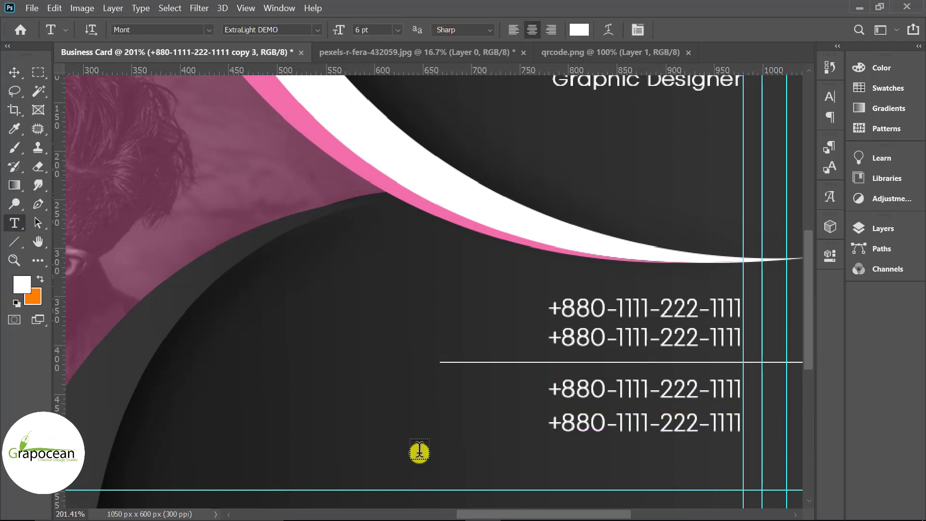
Replace the copied phone line with an e-mail address and align it with the phone numbers
click(705, 403)
key(ctrl+a)
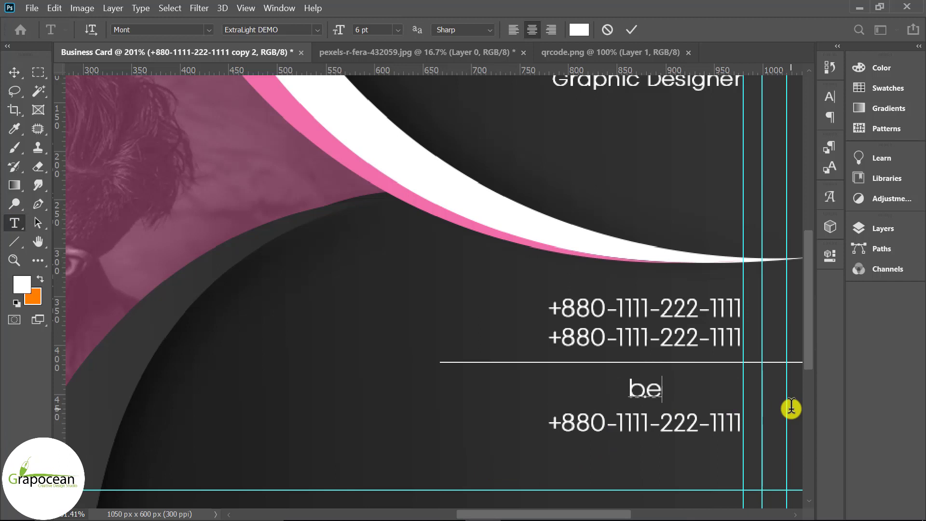
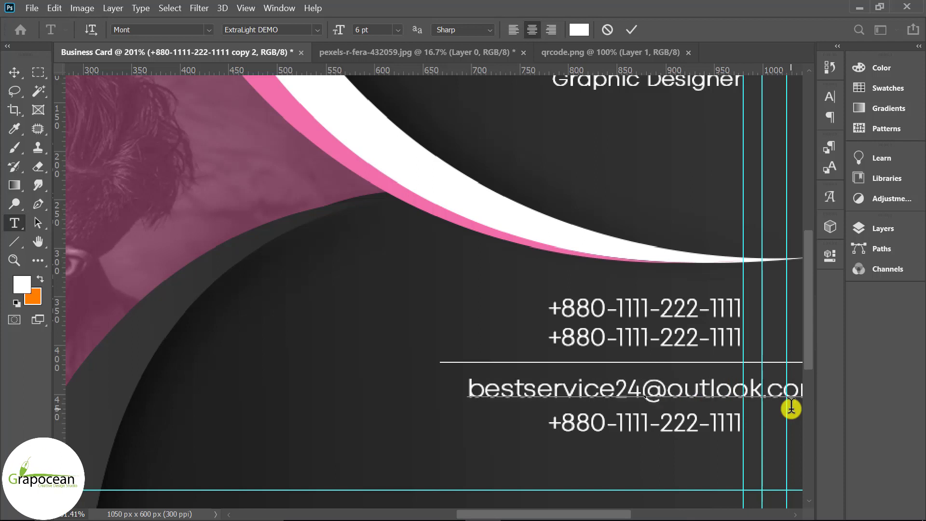
click(14, 72)
drag(600, 363, 545, 391)
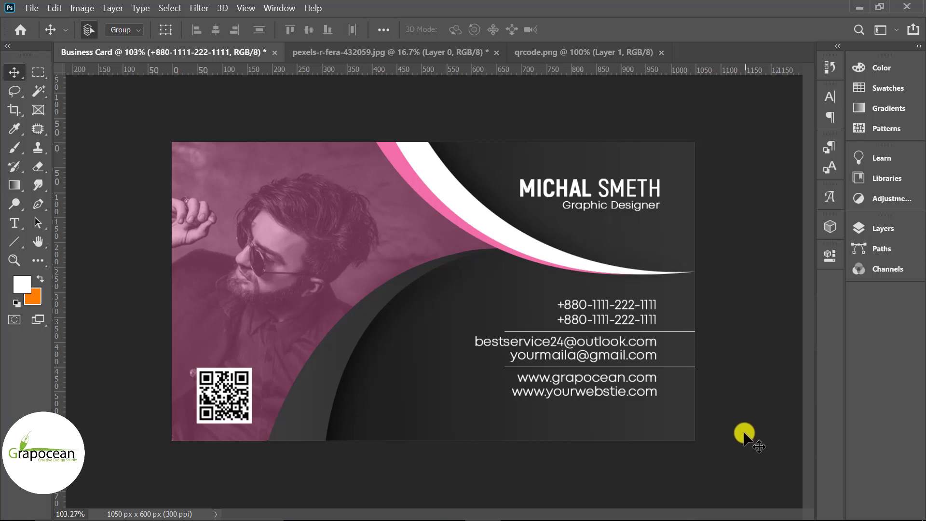
Select the contact text and divider layers, nudge them left and down, then fit the card in view
key(ctrl+plus)
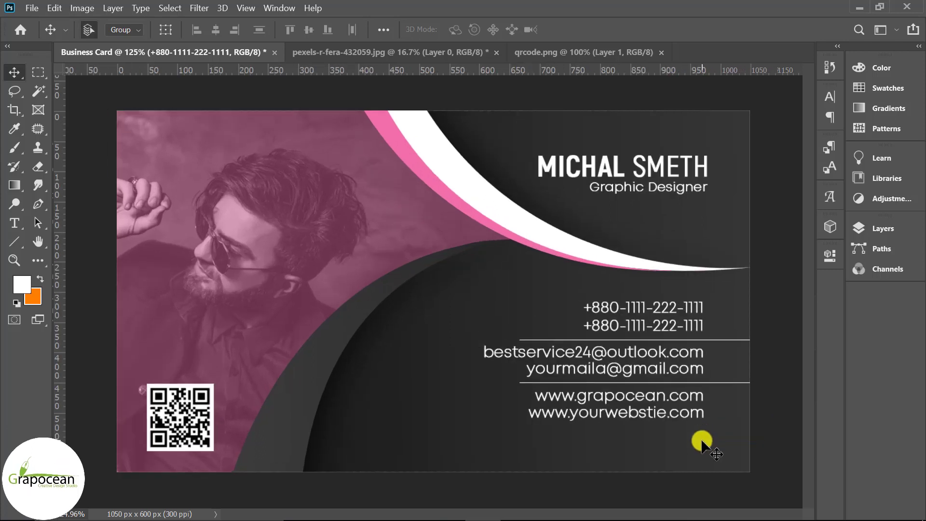
drag(771, 431, 557, 313)
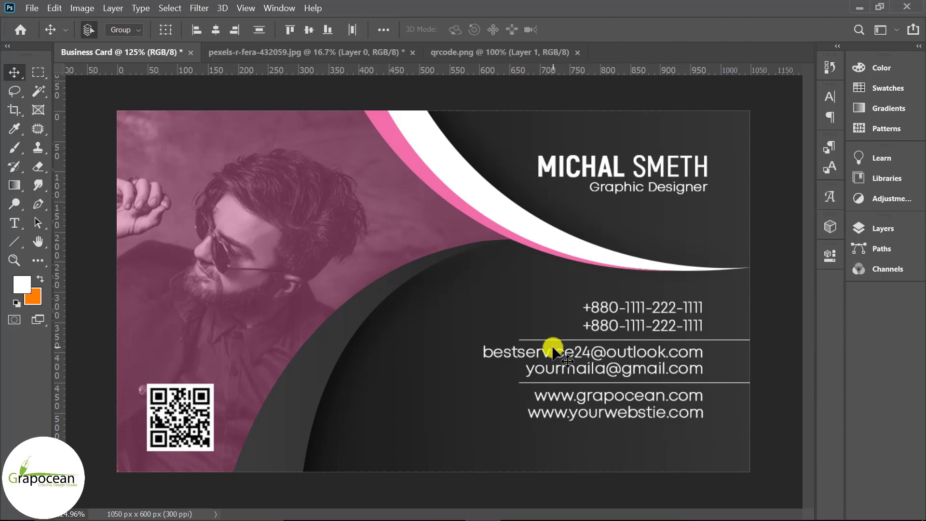
key(Left)
key(Left)
key(Left)
key(Left)
key(Left)
key(Left)
key(Left)
key(Left)
key(Left)
key(Left)
key(Left)
key(Left)
key(Left)
key(Left)
key(Left)
key(Left)
key(Left)
key(Left)
key(Left)
key(Left)
key(Left)
key(Left)
key(Left)
key(Left)
key(Left)
key(Left)
key(Left)
key(Left)
key(Left)
key(Left)
key(Left)
key(Left)
key(Left)
key(Left)
key(Left)
key(Left)
key(Left)
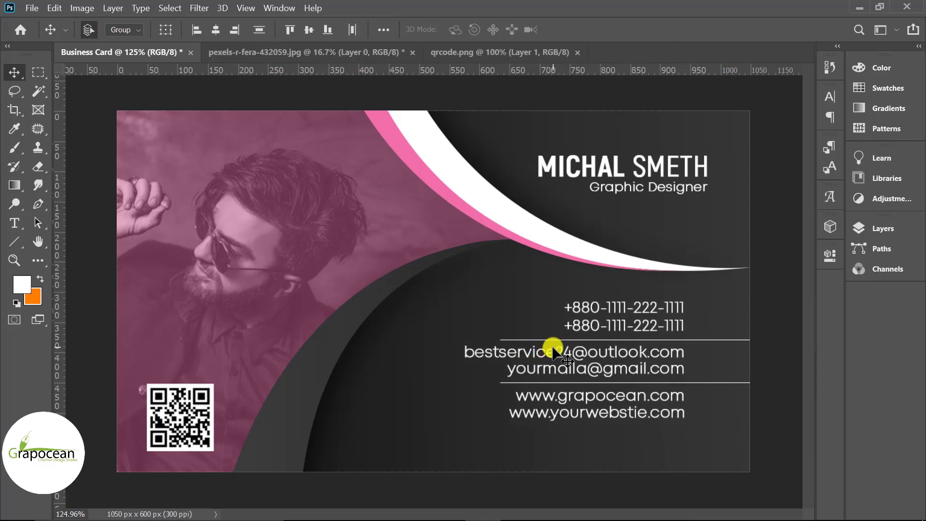
key(Left)
key(Left)
key(Left)
key(Left)
key(Left)
key(Left)
key(Left)
key(Left)
key(Left)
key(Left)
key(Left)
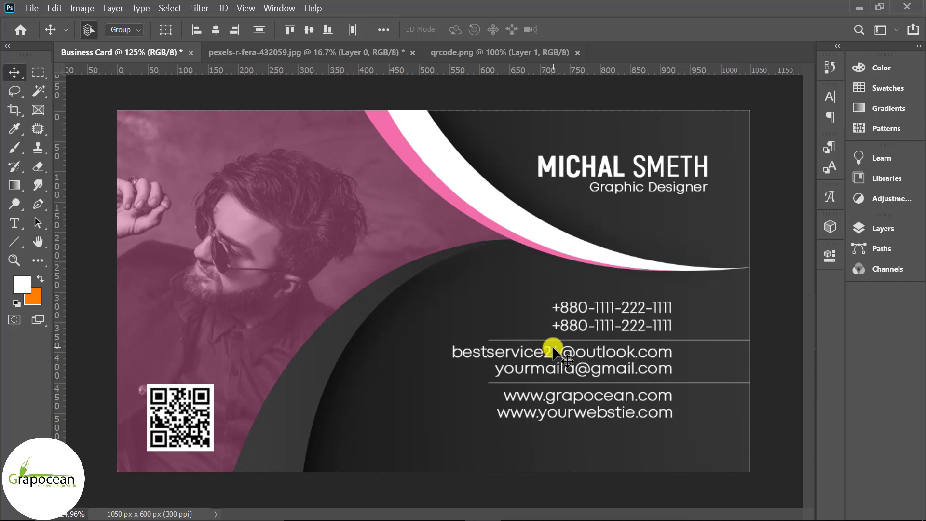
key(Down)
key(Down)
key(Down)
key(Down)
key(Down)
key(Down)
key(Down)
key(Down)
key(Down)
key(Down)
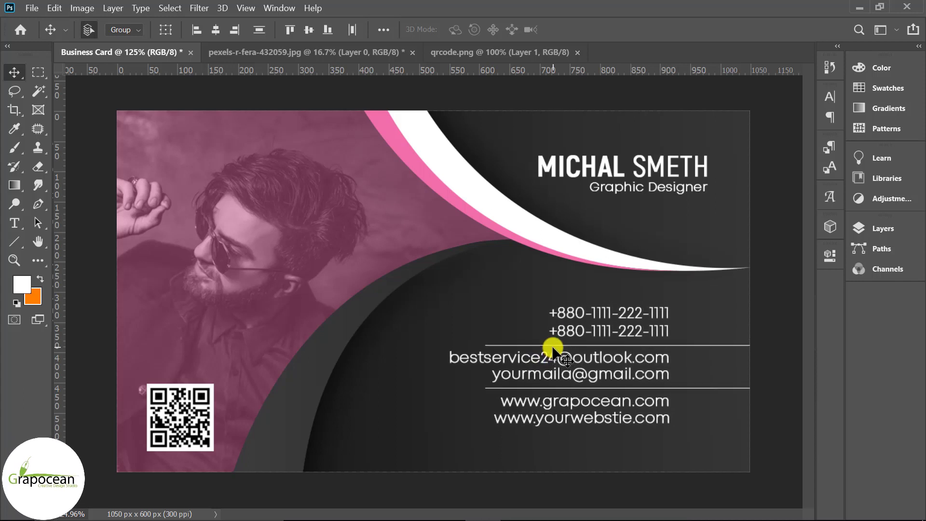
key(Left)
key(Left)
key(Left)
key(Left)
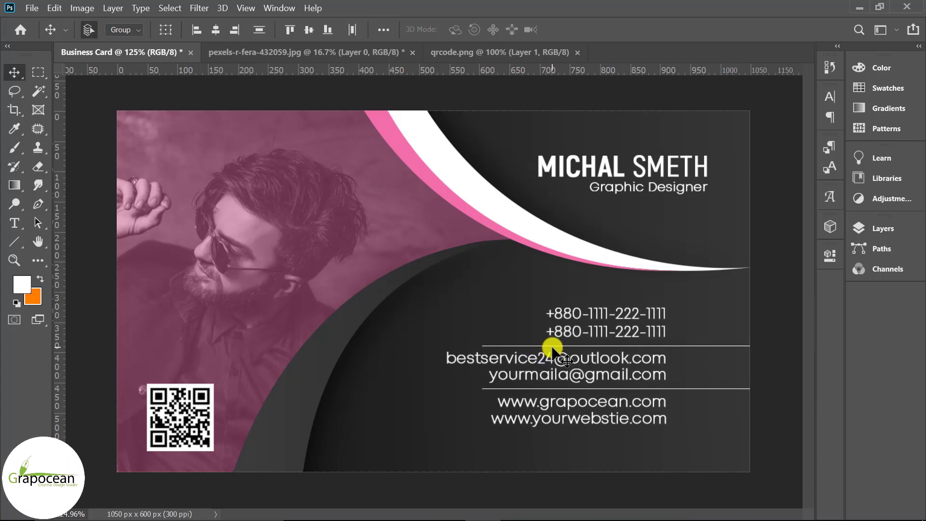
key(Left)
key(Left)
key(Left)
key(Left)
key(Left)
key(Left)
key(Left)
key(Left)
key(Left)
key(Left)
key(Left)
key(Left)
key(Left)
key(Left)
key(Left)
key(Left)
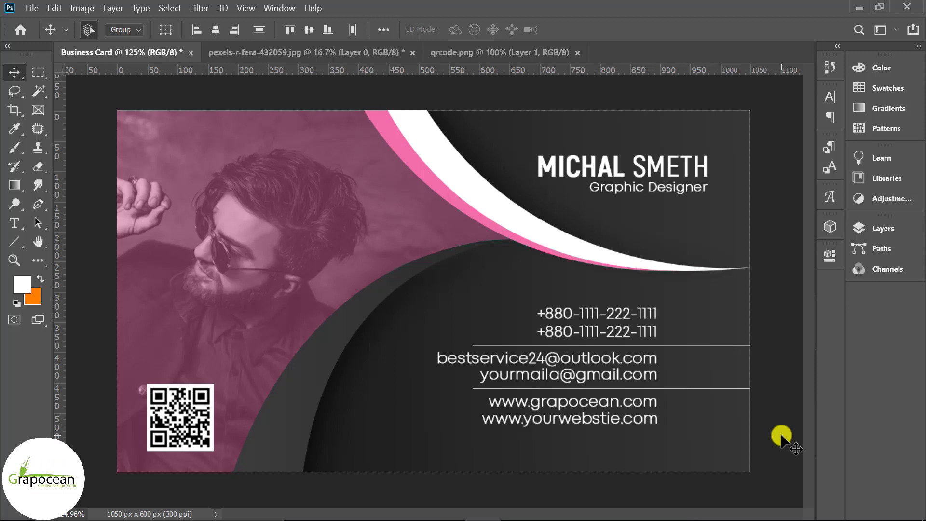
key(Left)
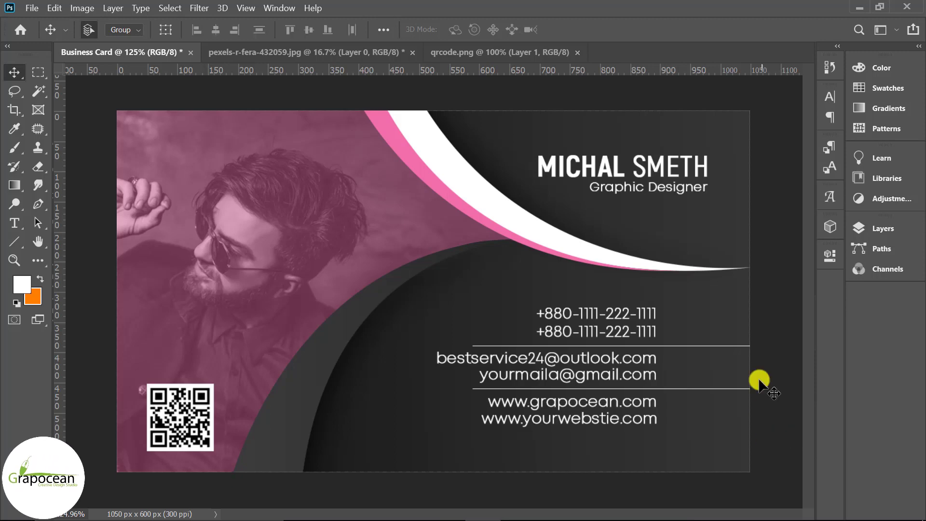
scroll(757, 328, up, 2)
key(ctrl+0)
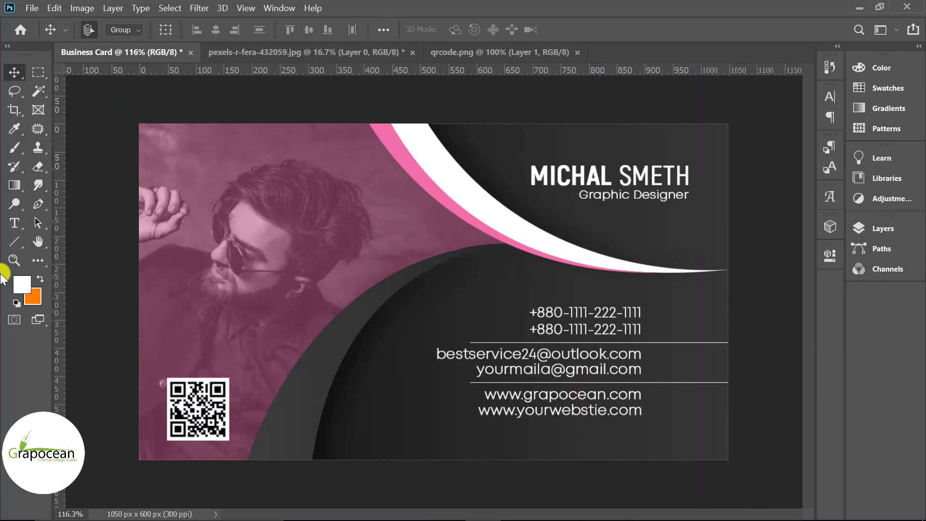
Add a new layer above Shape 5 copy and draw a small rounded square beside the phone numbers
click(19, 243)
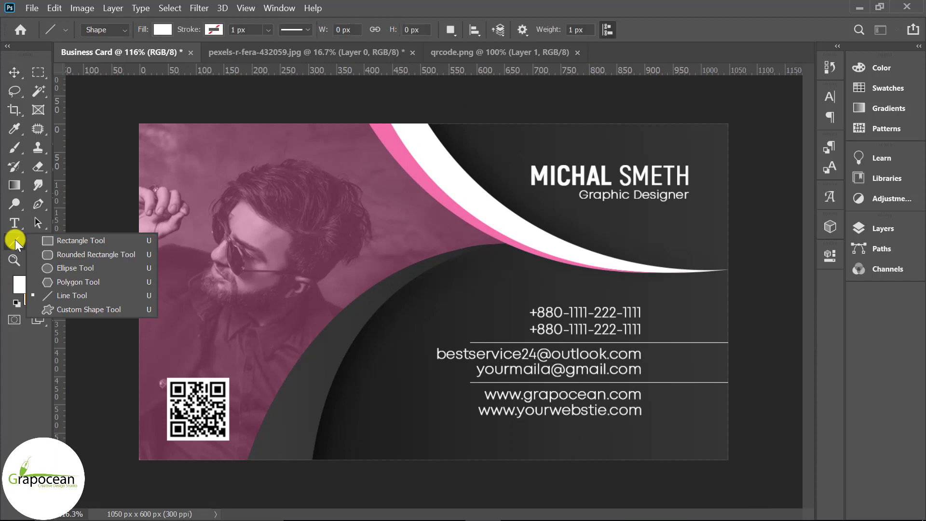
click(69, 257)
click(856, 230)
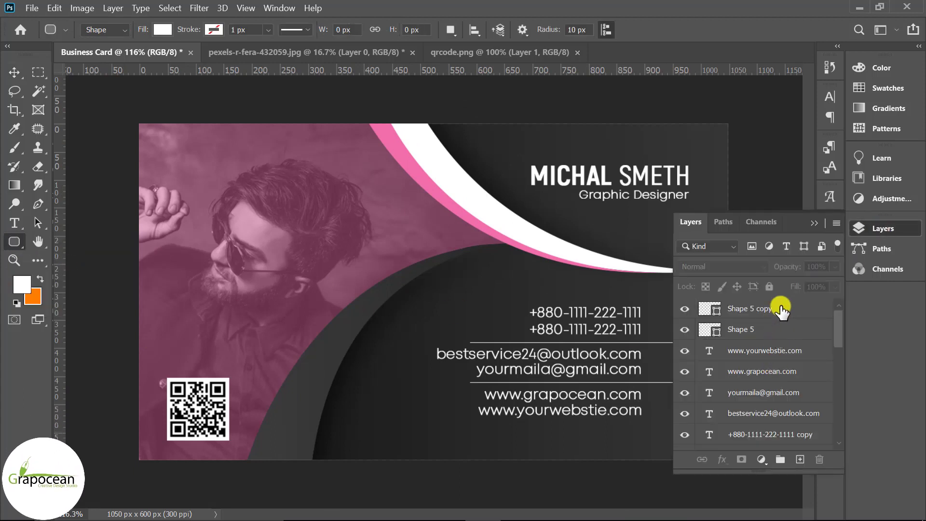
click(781, 308)
click(805, 459)
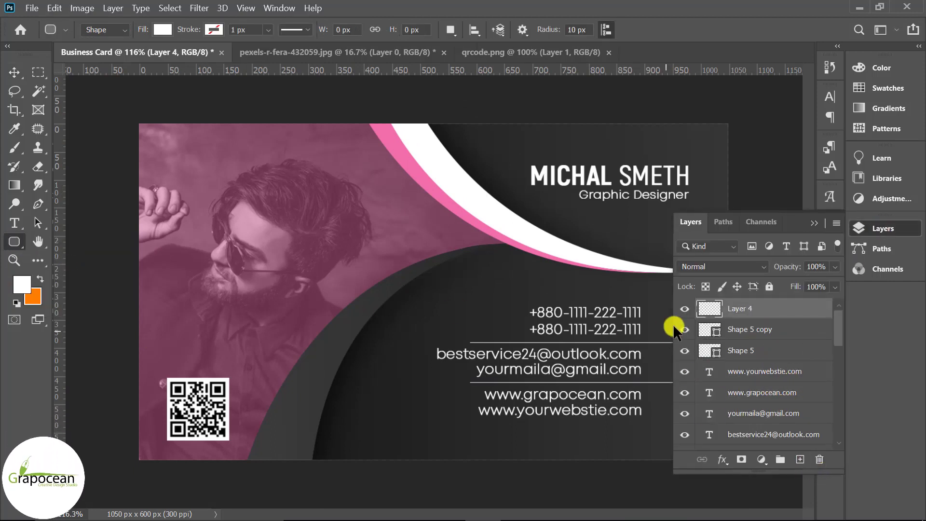
click(811, 224)
scroll(711, 343, up, 2)
drag(700, 309, 733, 355)
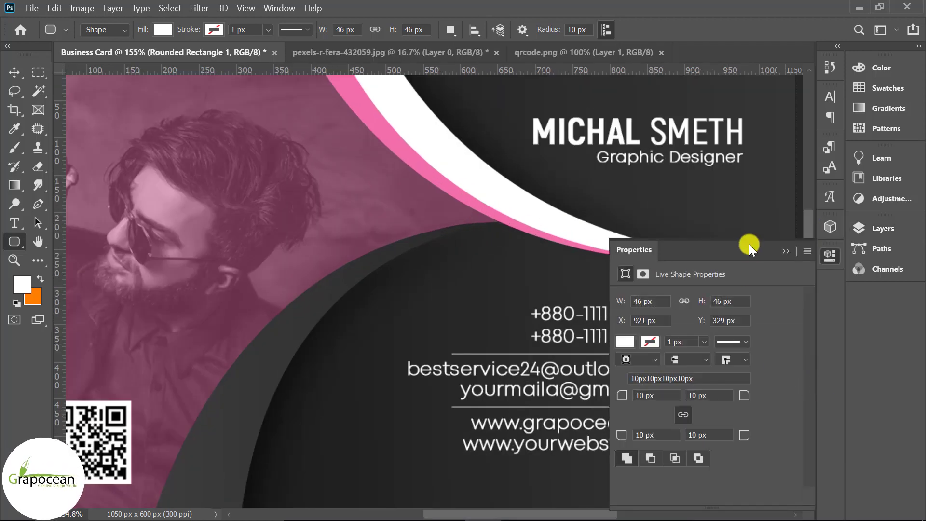
click(785, 253)
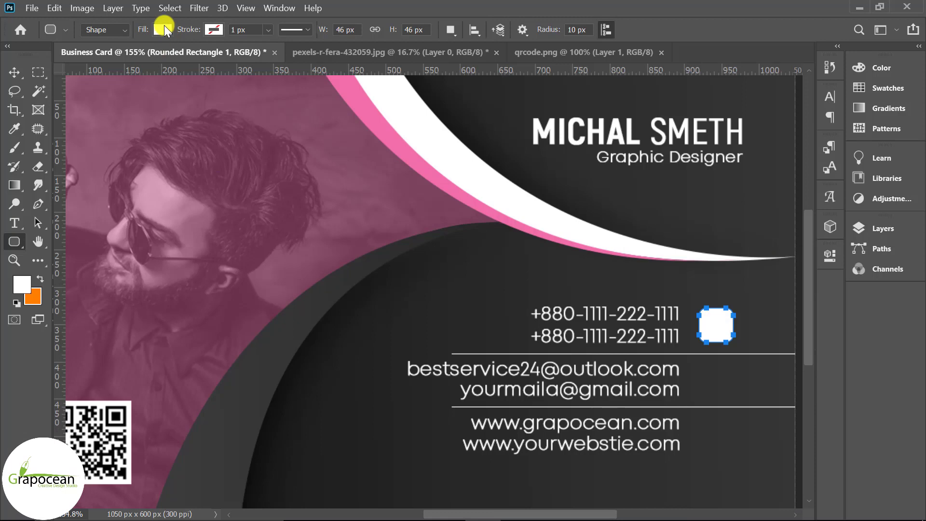
Fill the rounded square with the black gradient preset
click(164, 25)
click(126, 57)
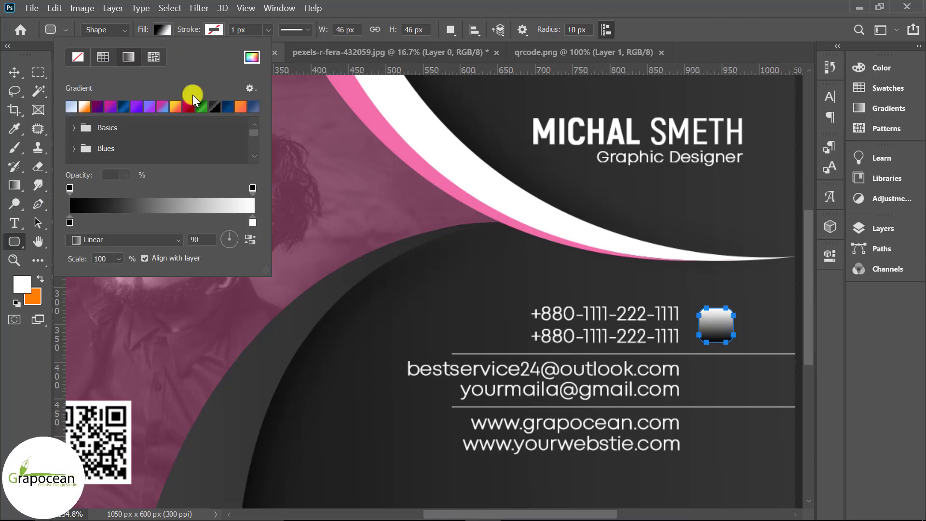
click(213, 107)
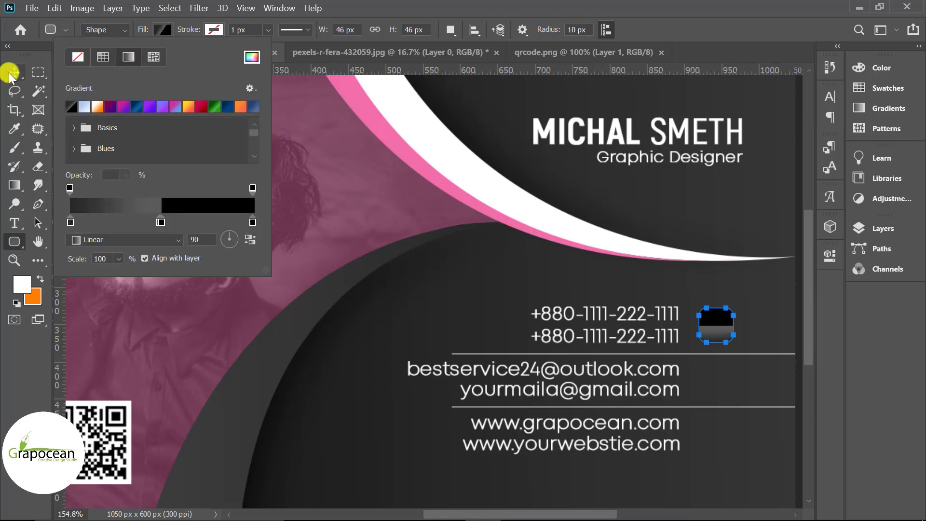
click(14, 73)
Nudge the square down 5 px and duplicate it beside the e-mail and website lines
click(700, 318)
scroll(404, 413, down, 4)
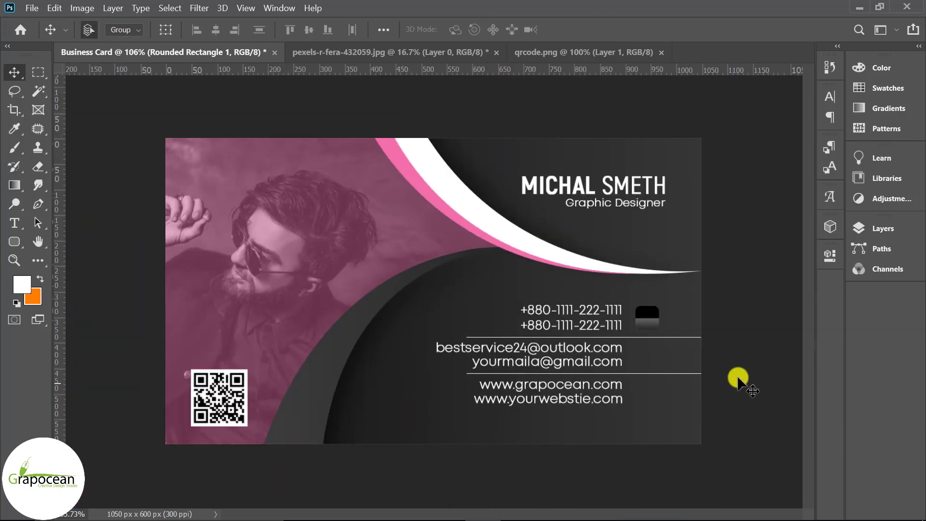
scroll(747, 376, up, 3)
key(Down)
key(Down)
key(Down)
key(Down)
key(Down)
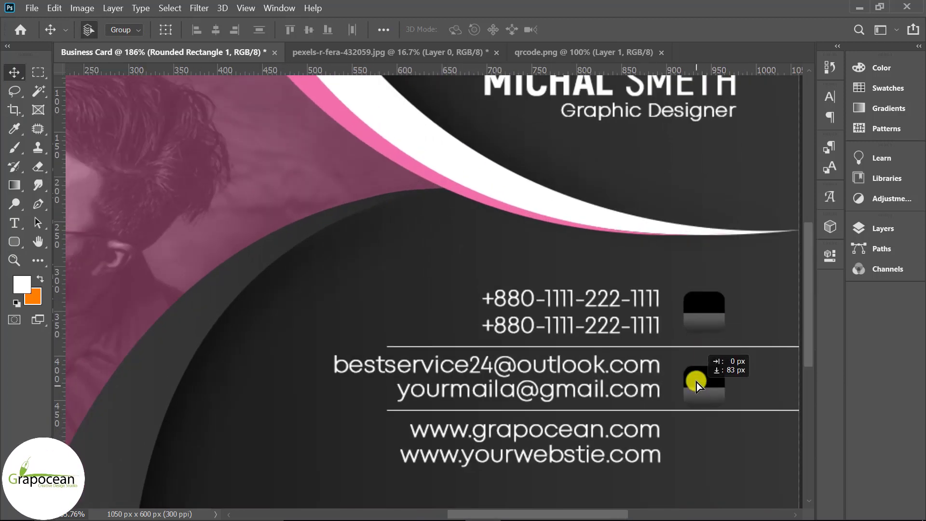
drag(696, 381, 695, 380)
drag(707, 443, 707, 443)
scroll(740, 443, down, 5)
scroll(753, 455, up, 2)
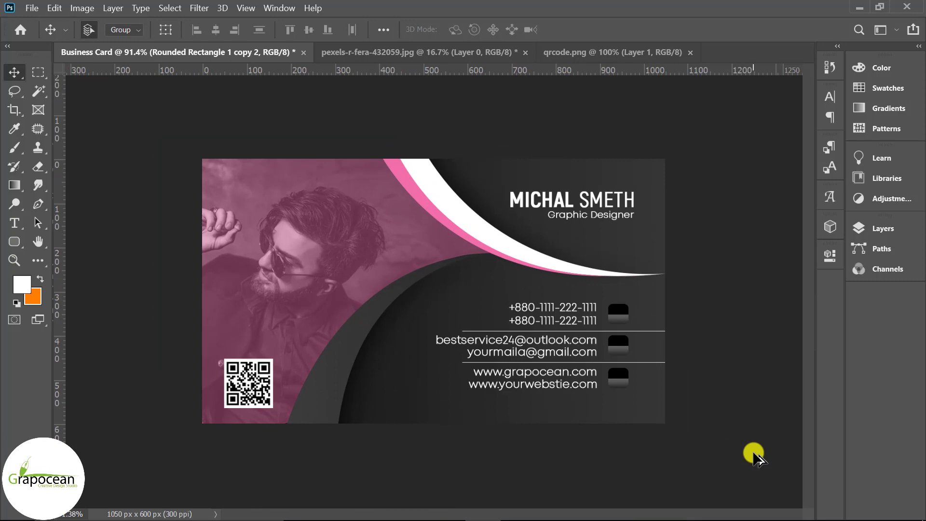
scroll(755, 456, up, 2)
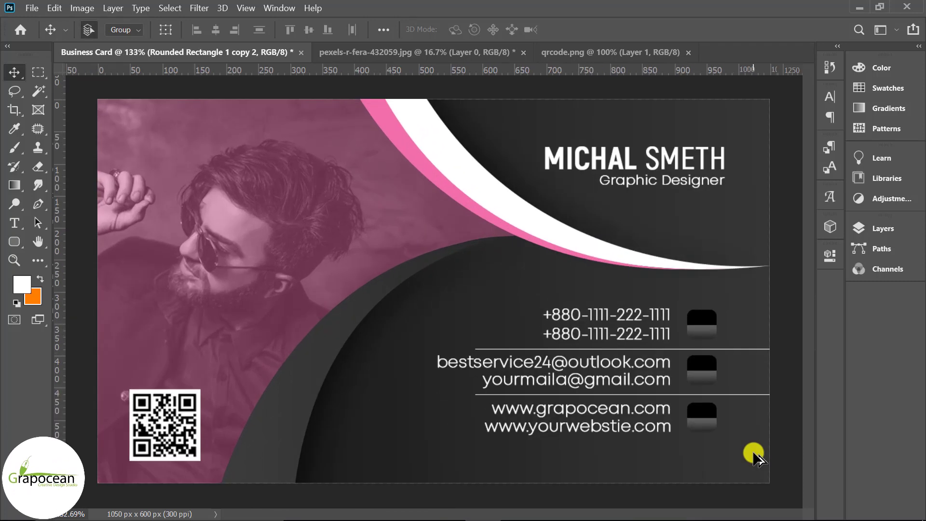
click(32, 9)
Open the phone, chain and envelope icon PNGs from the business card folder, leaving out the location pin
click(47, 35)
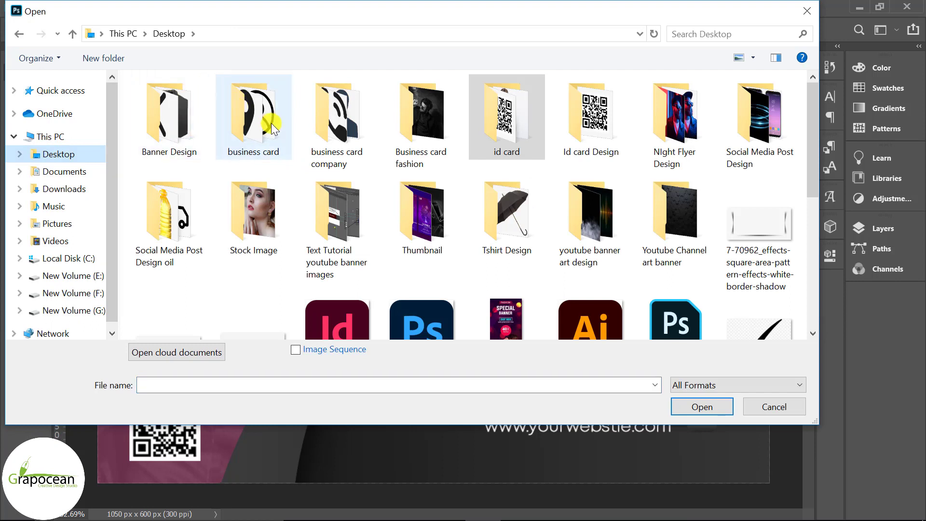
double_click(271, 122)
click(277, 135)
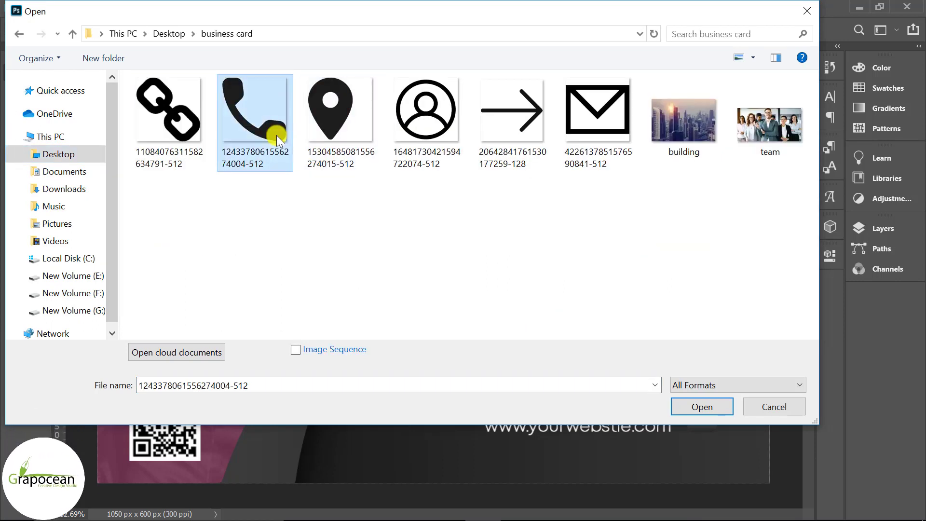
ctrl+click(337, 128)
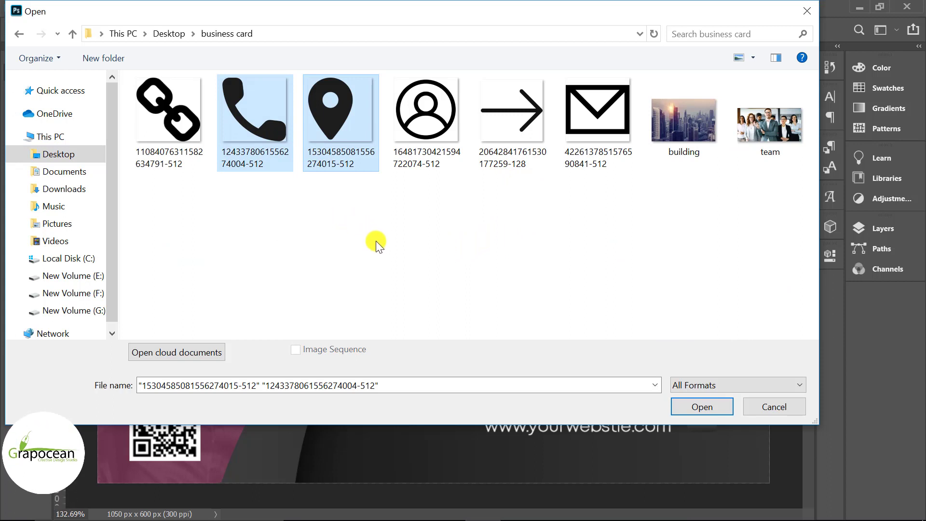
ctrl+click(182, 134)
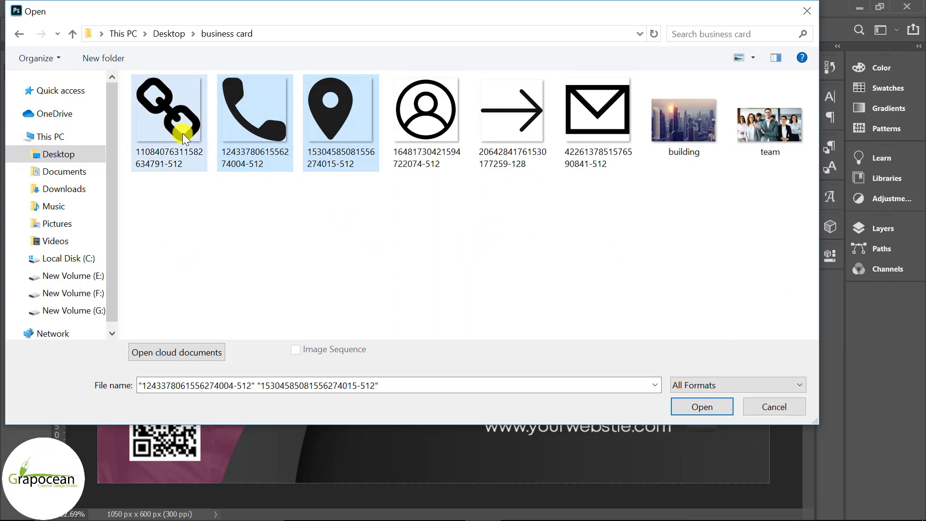
ctrl+click(330, 120)
ctrl+click(595, 126)
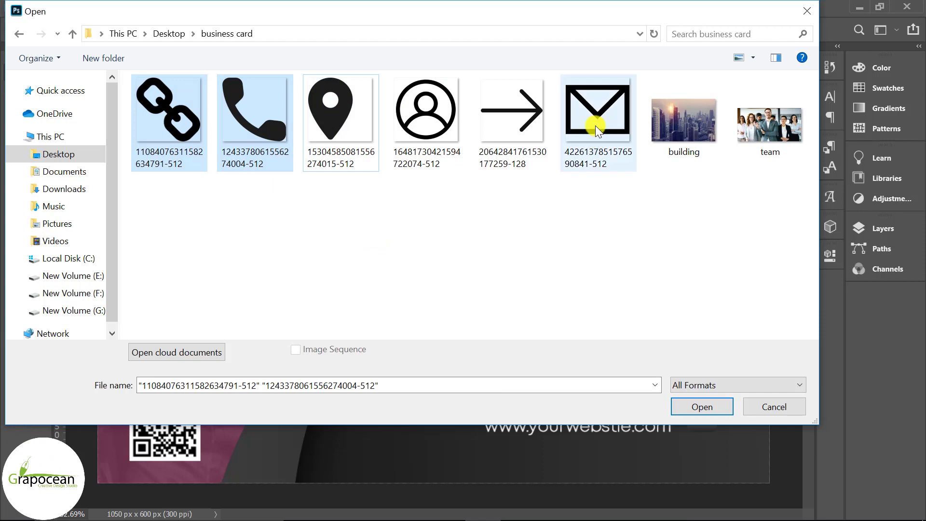
click(701, 406)
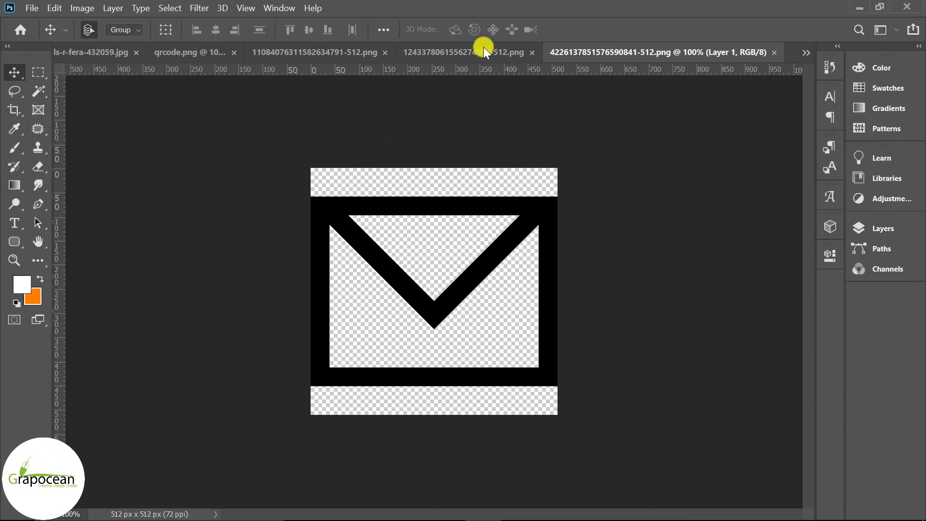
Drag the phone icon toward the other documents, then undo the accidental drop onto the portrait photo
click(478, 51)
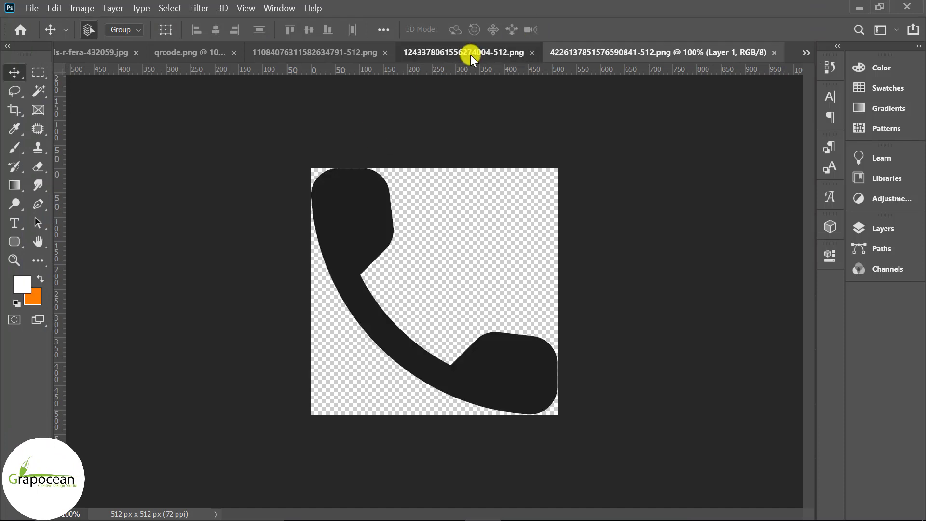
click(293, 51)
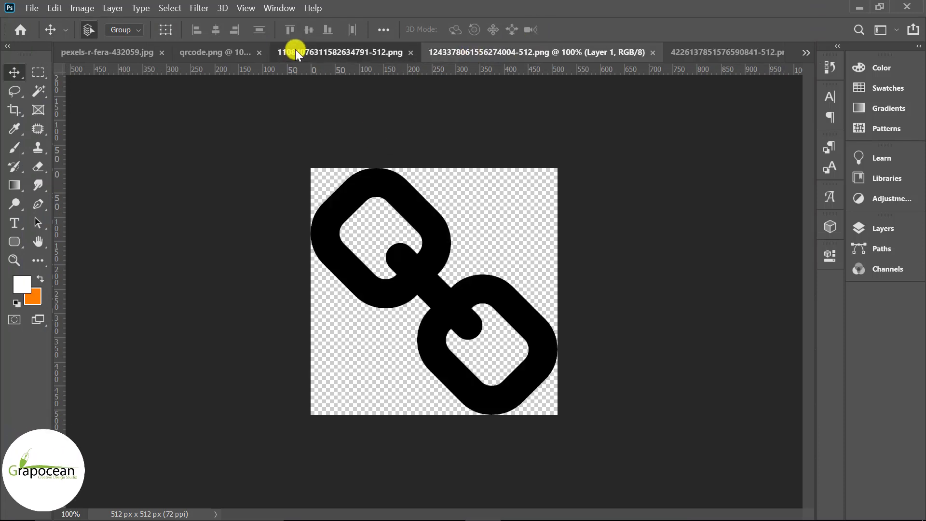
click(601, 58)
drag(532, 369, 175, 55)
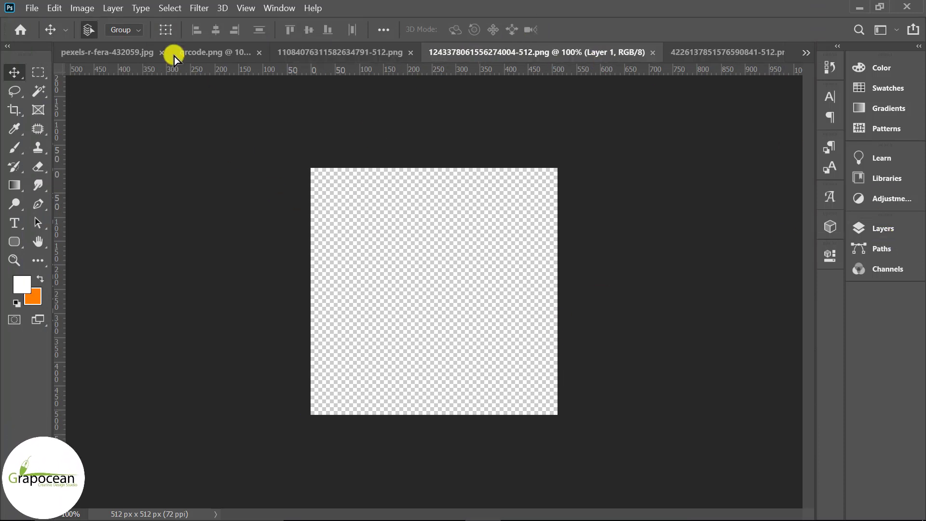
drag(108, 47, 332, 117)
key(ctrl+z)
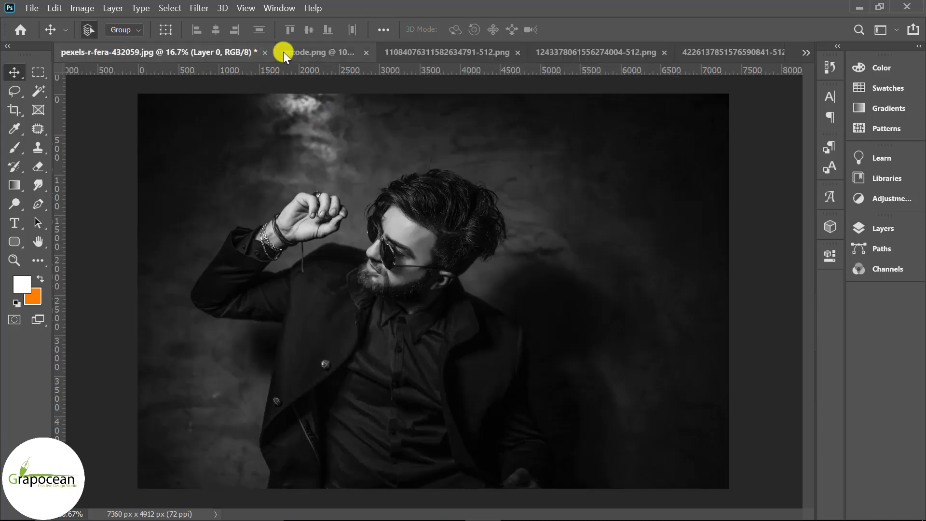
Copy the phone icon from its own document
click(806, 52)
click(661, 54)
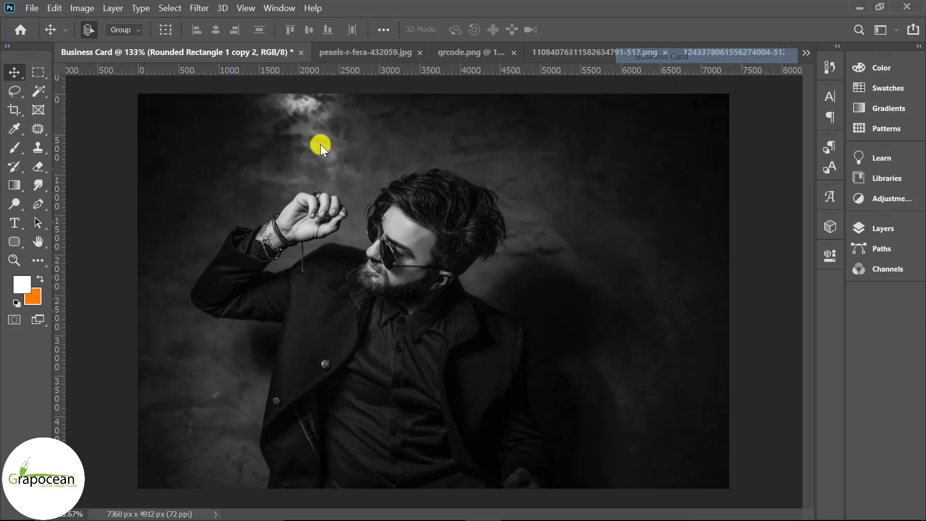
click(368, 52)
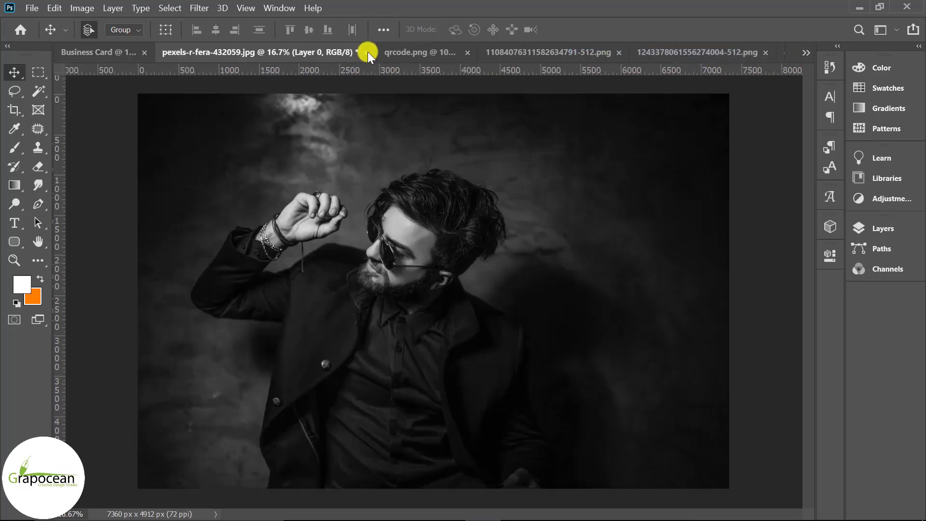
click(108, 55)
click(801, 52)
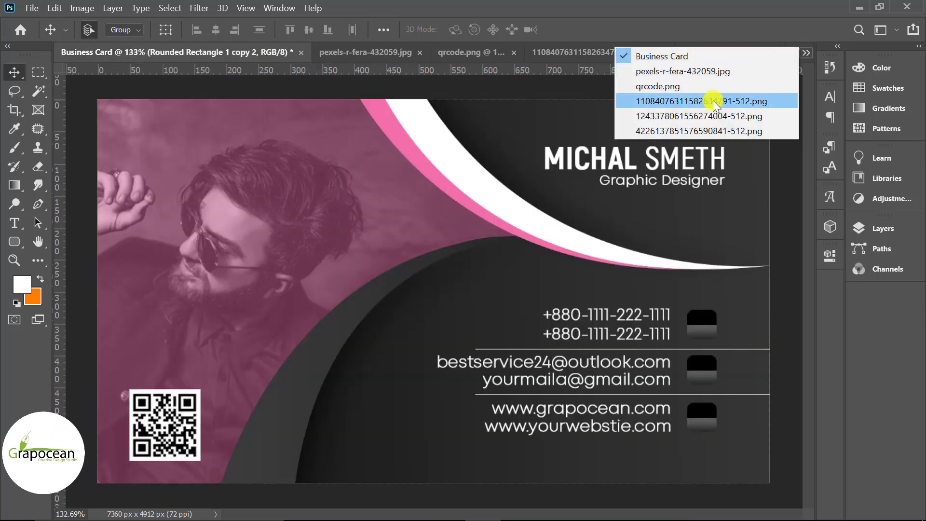
click(699, 129)
click(493, 53)
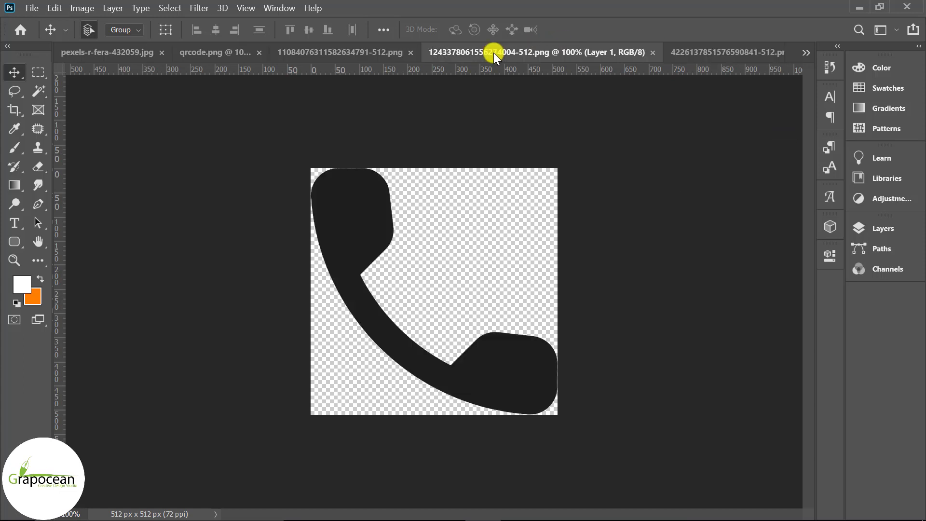
click(46, 8)
click(95, 112)
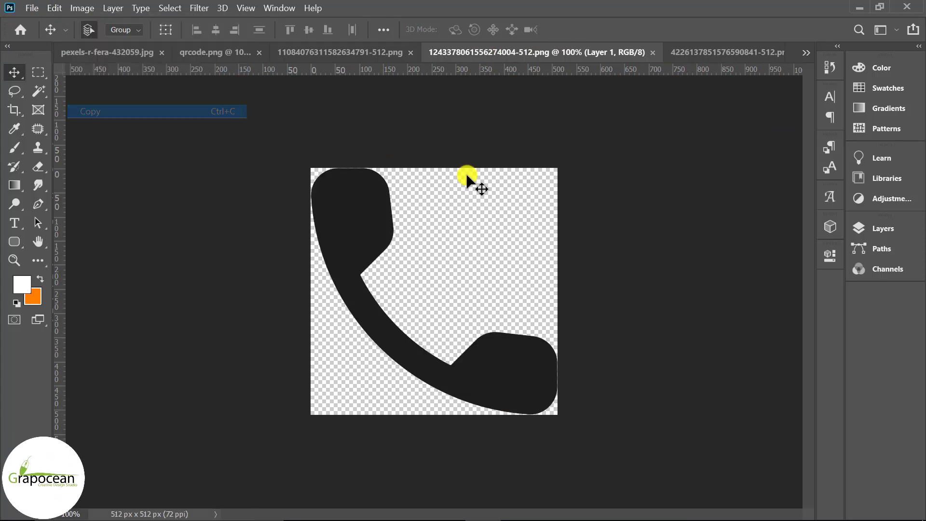
Paste the phone icon into Business Card, shrink it to about 16% beside the phone numbers
click(810, 51)
click(699, 61)
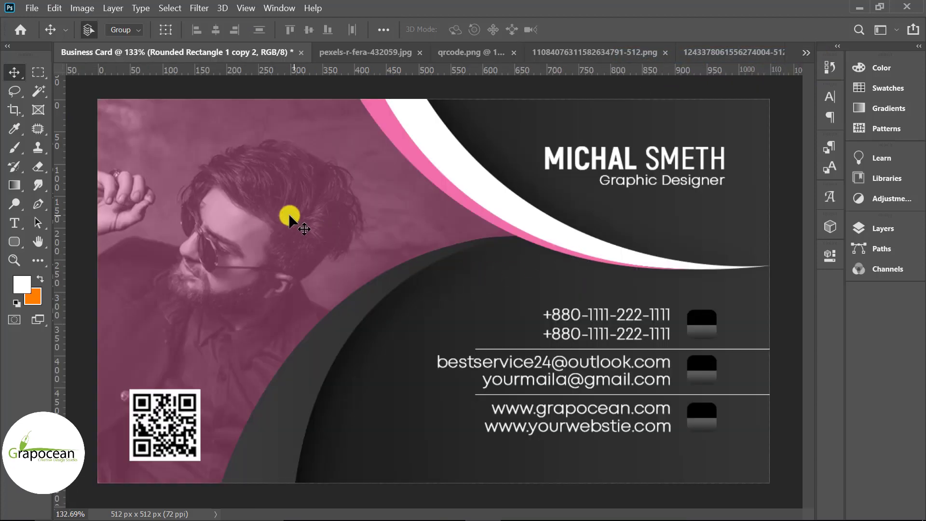
click(54, 9)
click(60, 111)
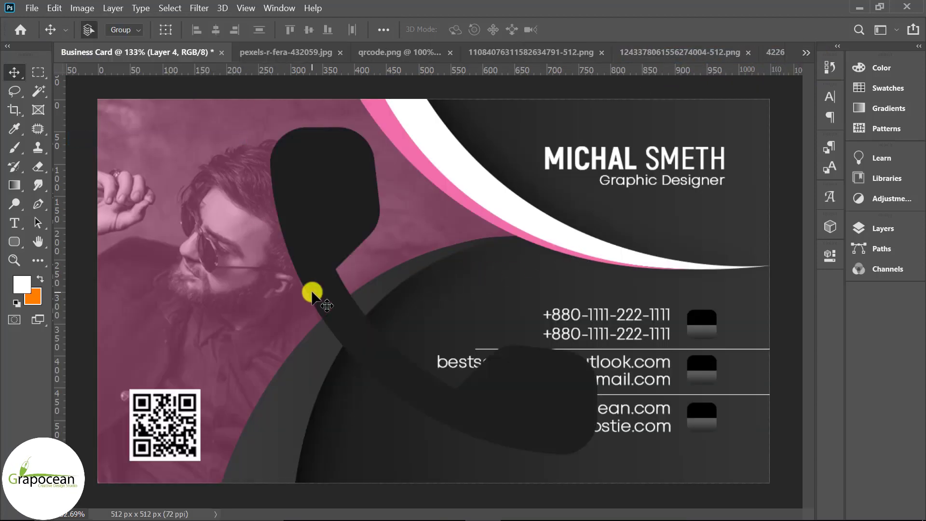
click(54, 9)
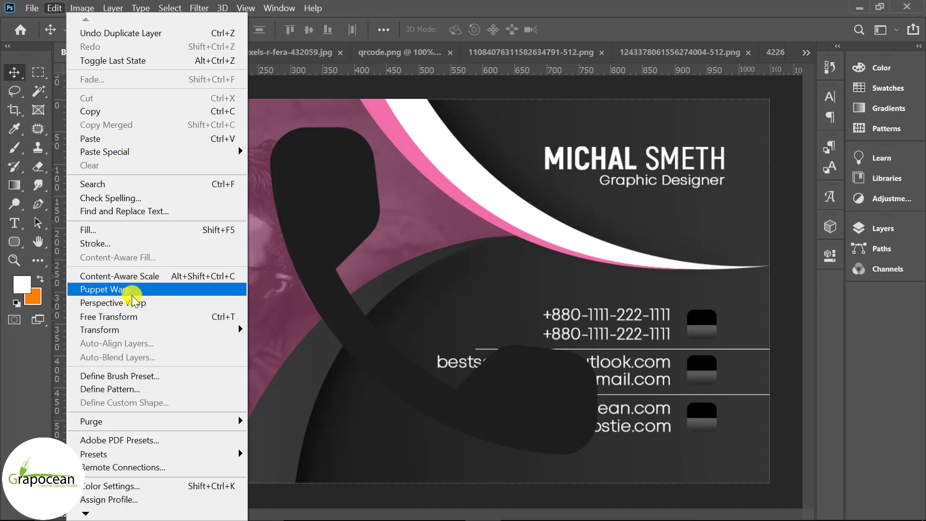
click(227, 317)
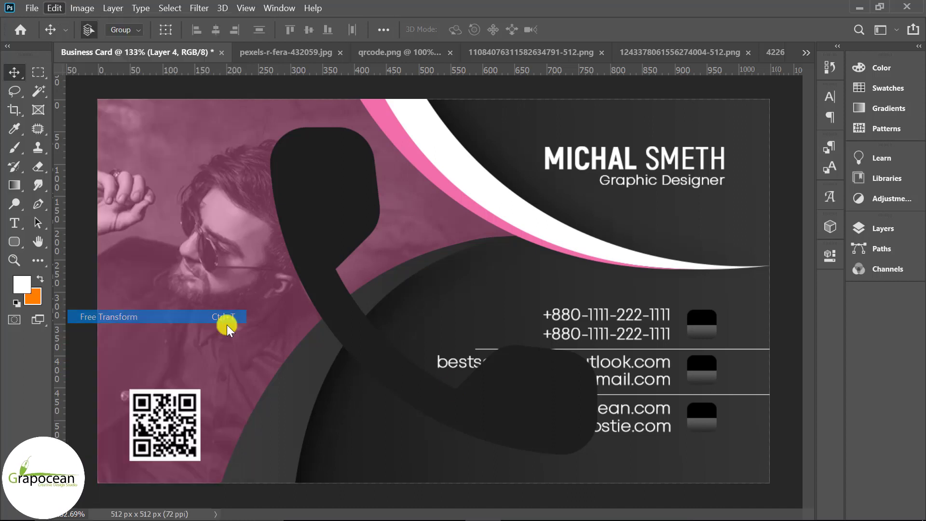
drag(612, 465, 209, 296)
drag(310, 174, 700, 328)
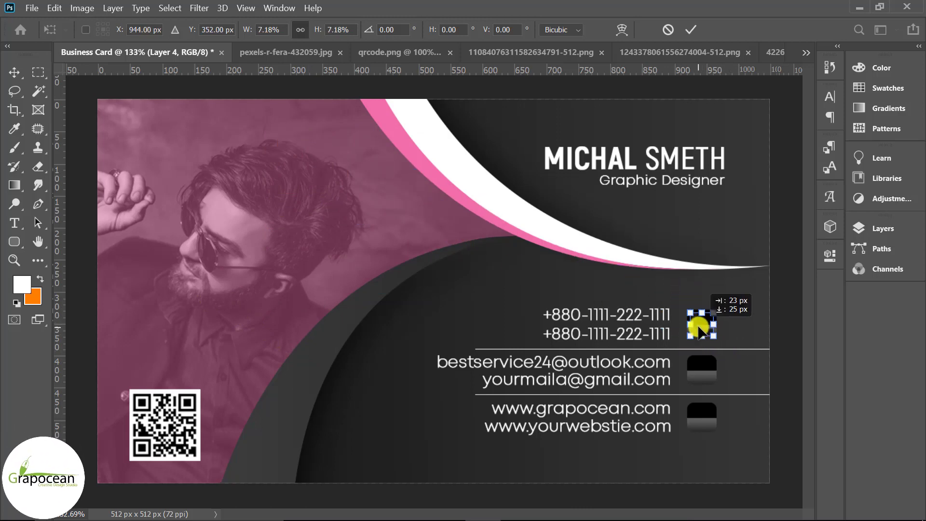
click(727, 101)
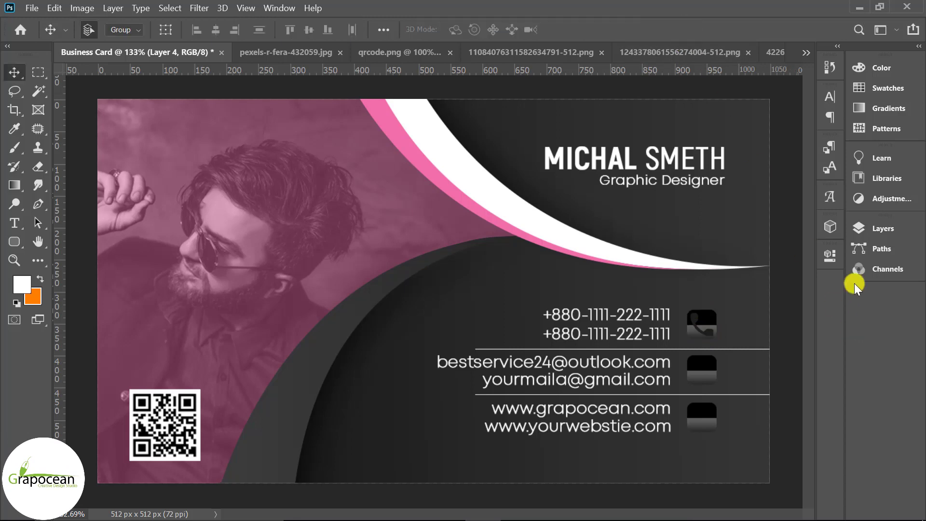
Give the phone icon layer a white Color Overlay and finalize its size
click(889, 227)
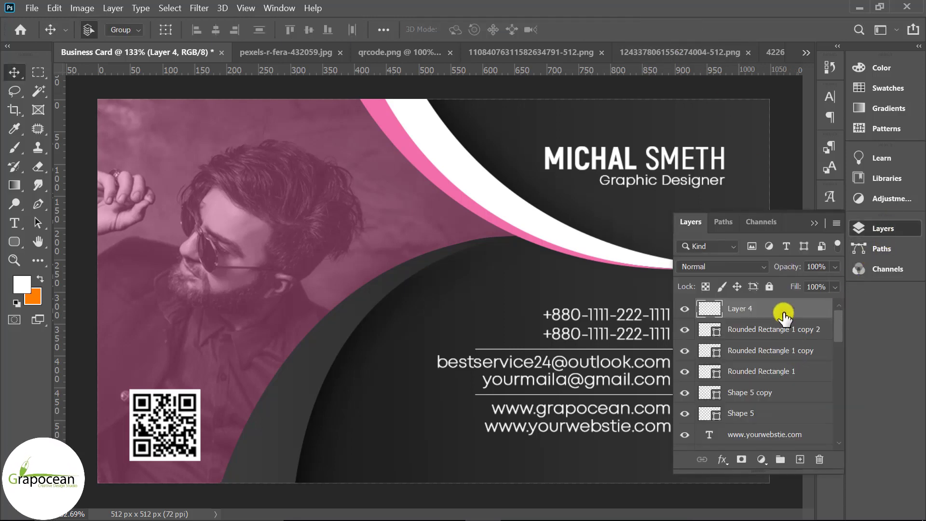
right_click(783, 314)
click(622, 22)
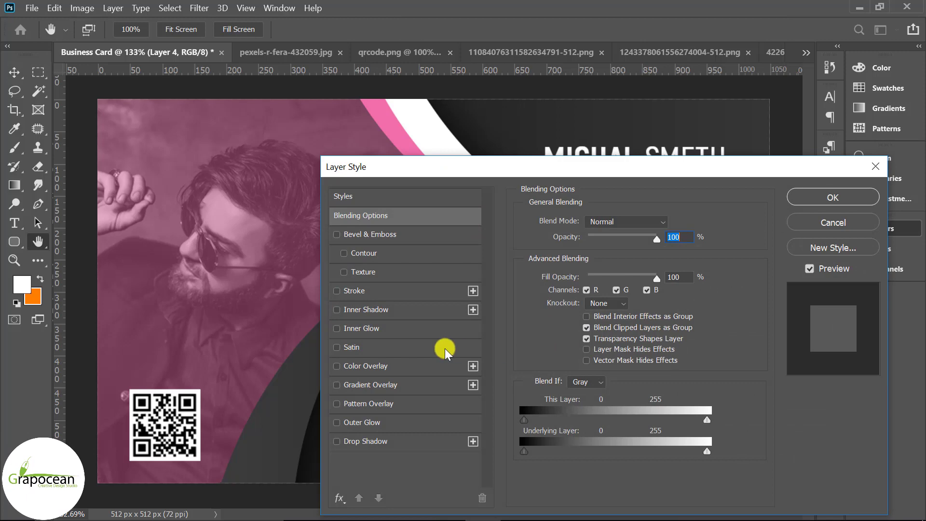
click(365, 365)
click(811, 196)
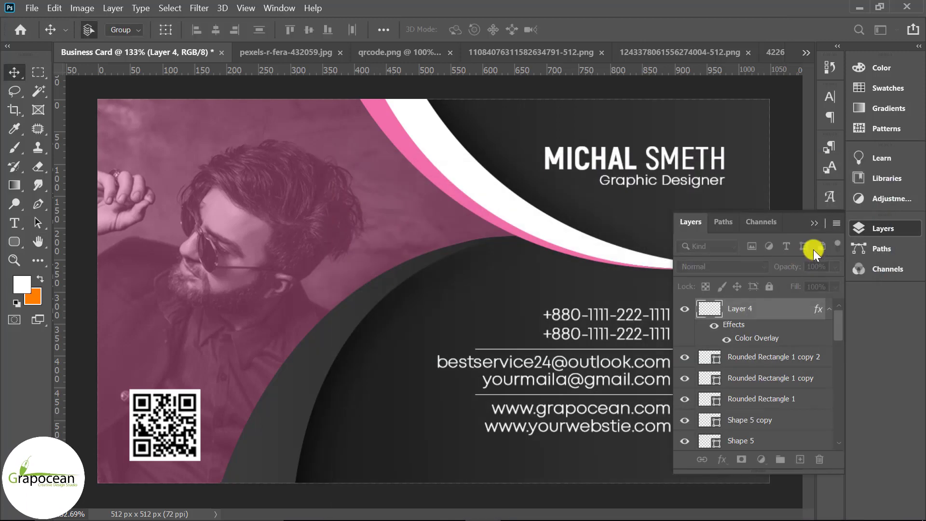
click(814, 222)
scroll(746, 360, up, 2)
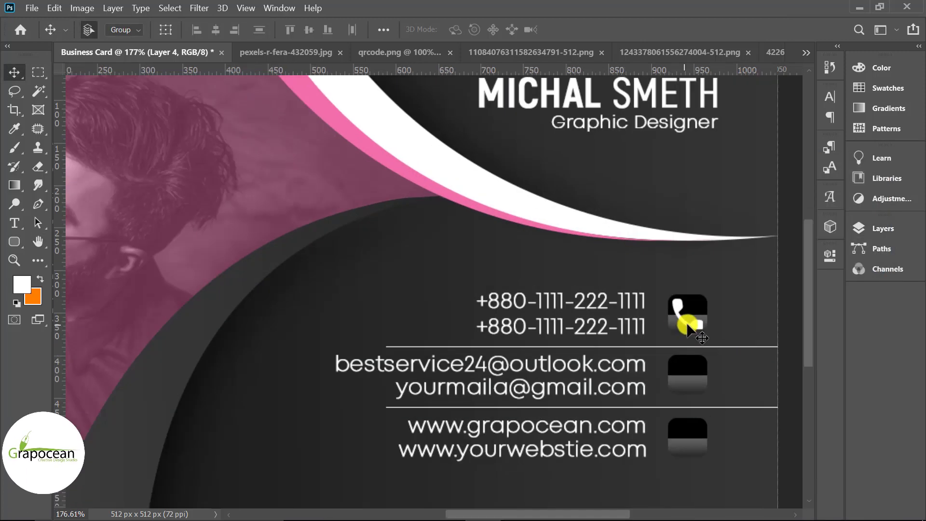
key(ctrl+t)
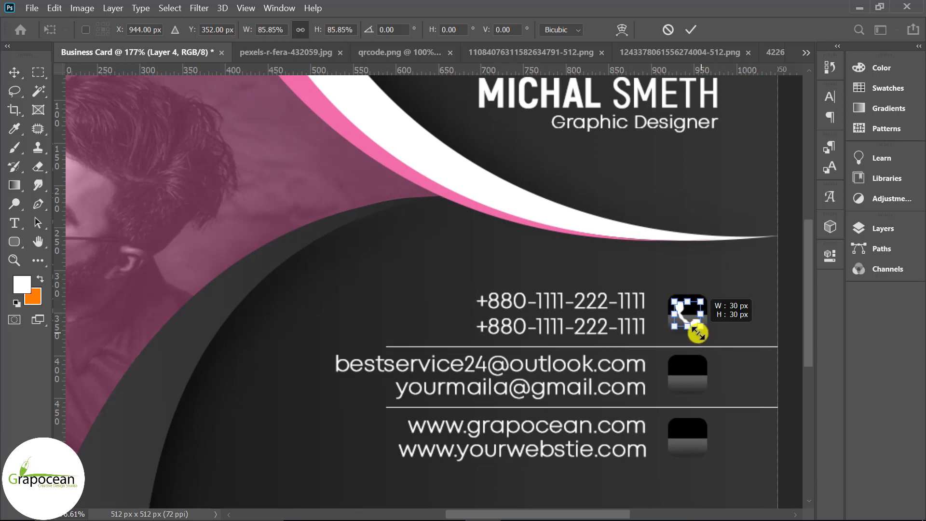
click(691, 30)
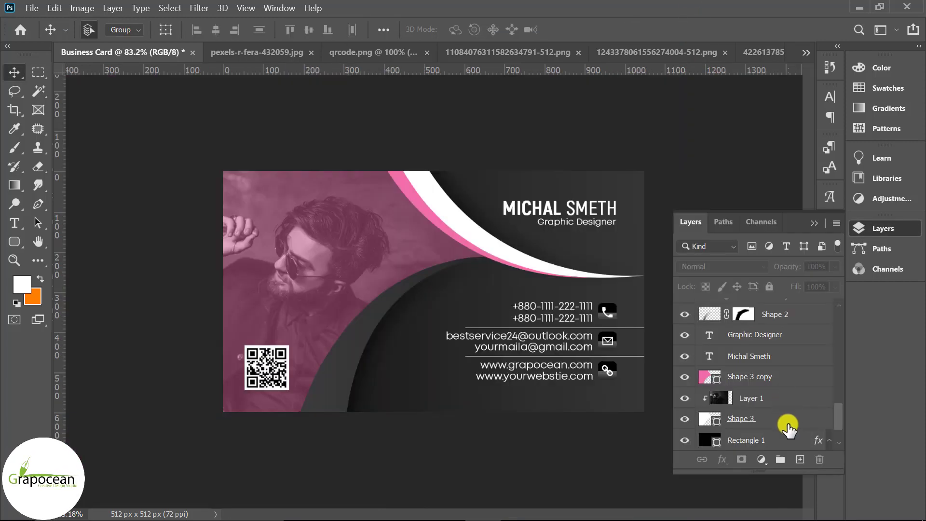
Select the Shape 1–4 layers along with their copies
click(788, 423)
click(795, 377)
scroll(817, 416, up, 2)
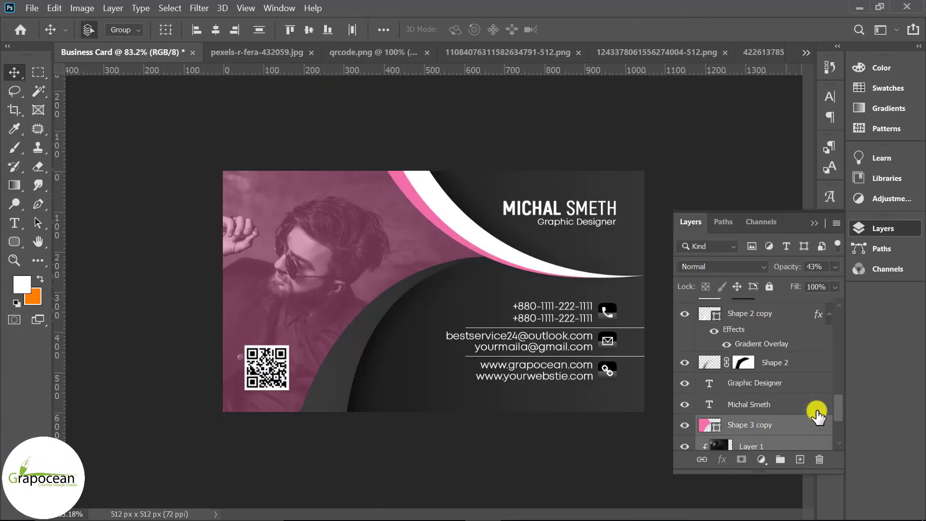
click(803, 369)
scroll(803, 369, up, 3)
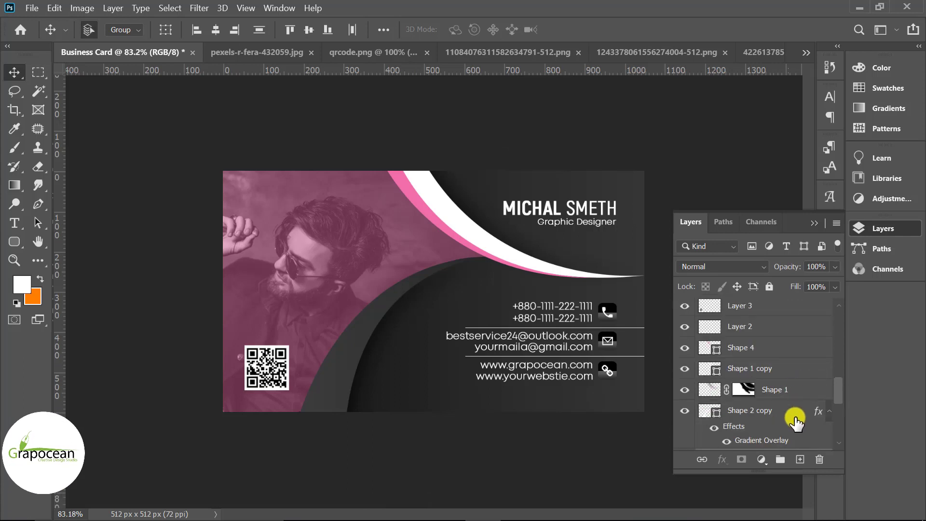
click(788, 405)
shift+click(785, 390)
shift+click(779, 369)
shift+click(777, 350)
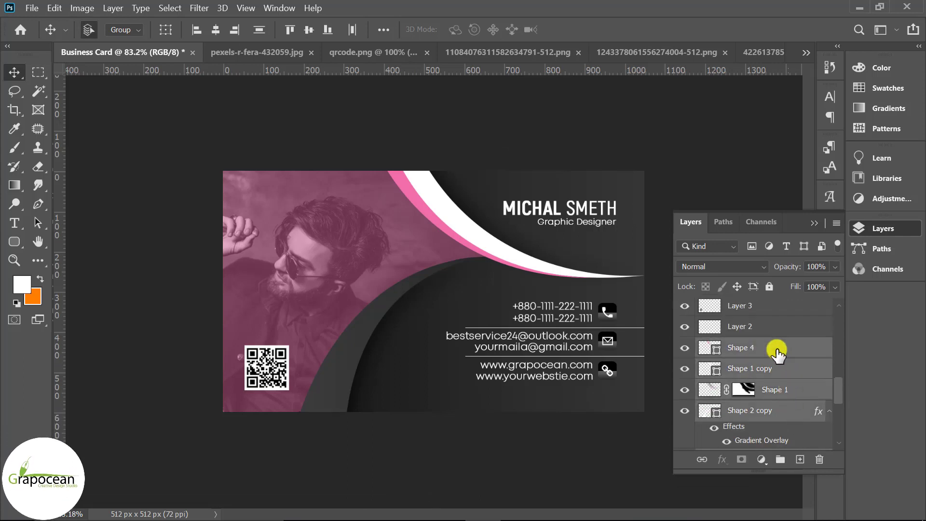
scroll(779, 351, up, 2)
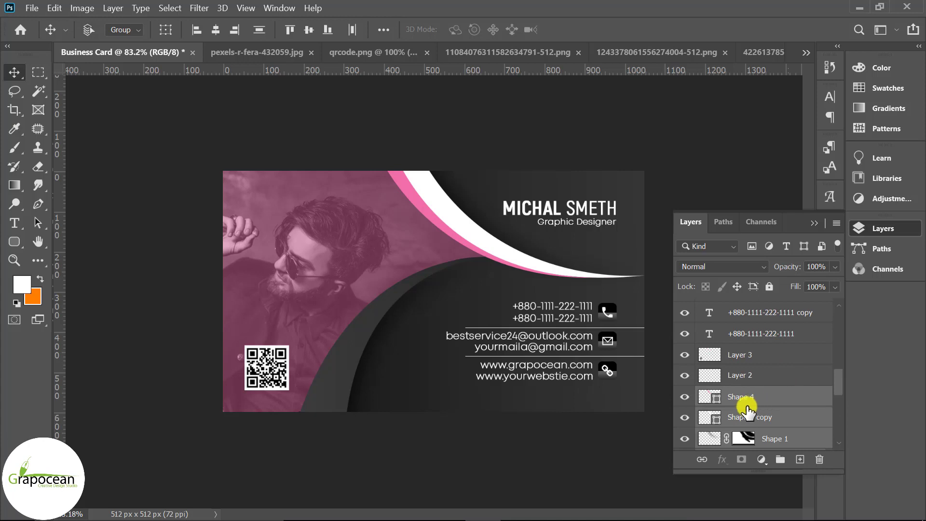
Group the selected shape layers and name the group Shapes
key(ctrl+g)
click(684, 396)
click(684, 396)
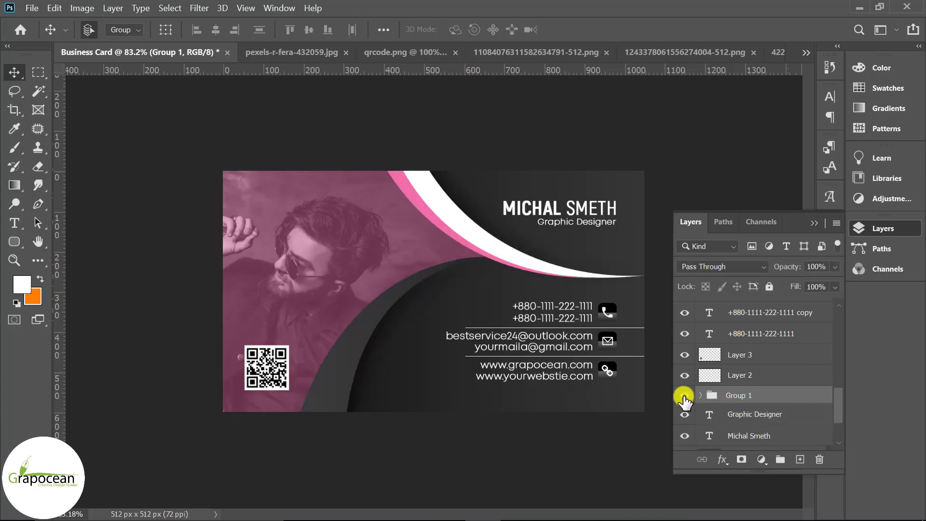
text(Shapes)
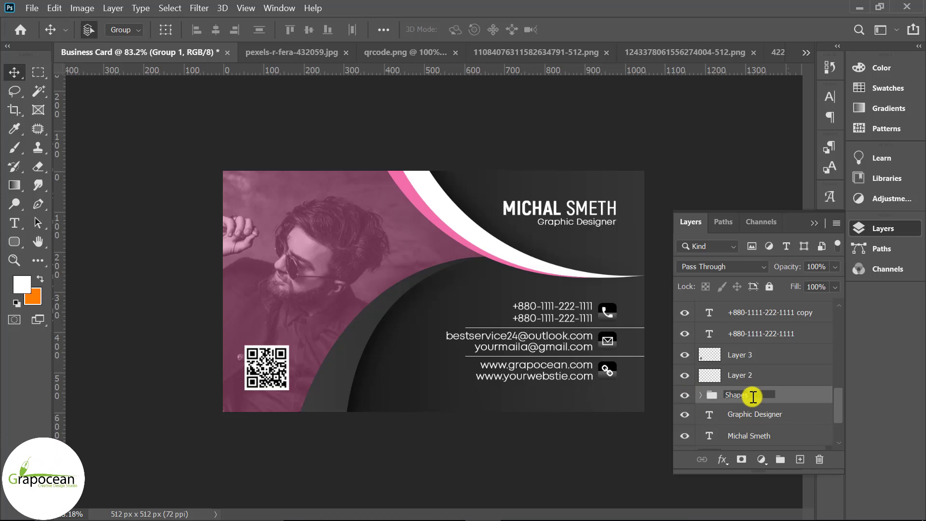
key(Return)
Group the name and Graphic Designer layers and rename the group Title
click(764, 420)
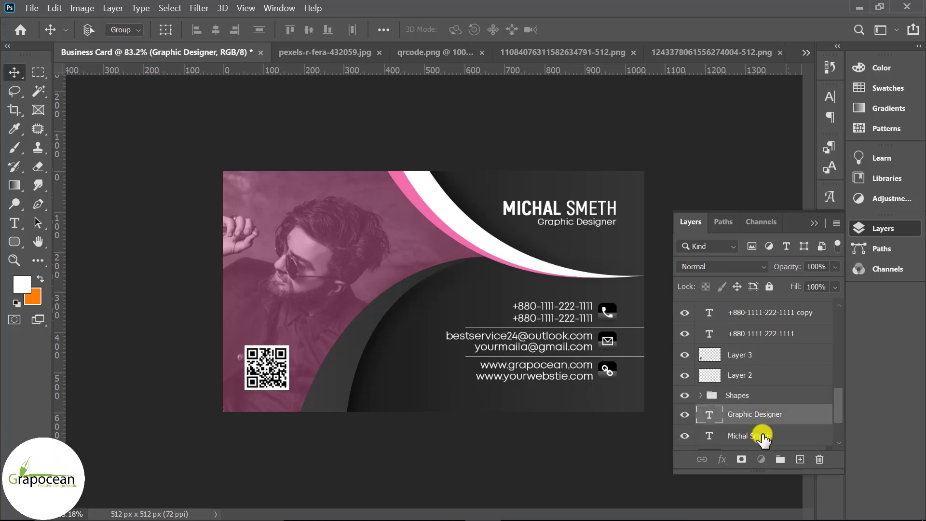
key(ctrl+g)
double_click(745, 413)
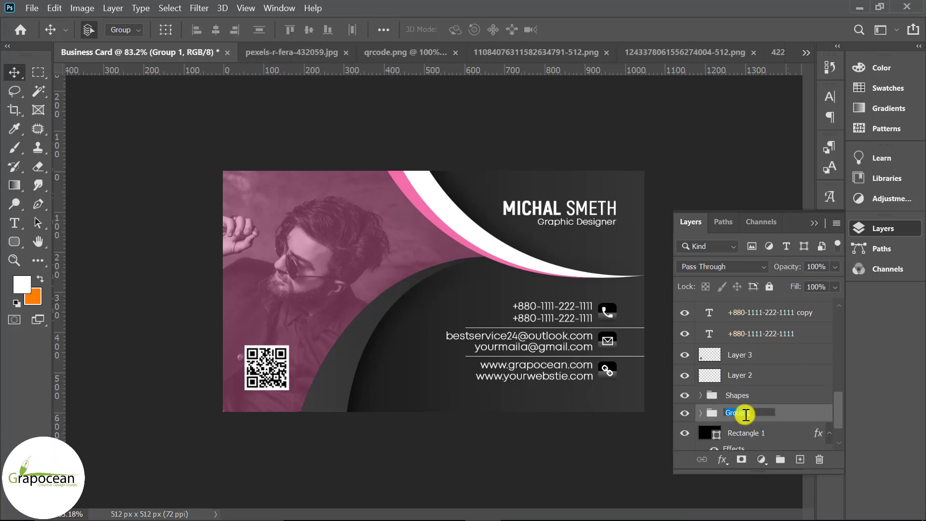
text(Titel)
key(BackSpace)
key(BackSpace)
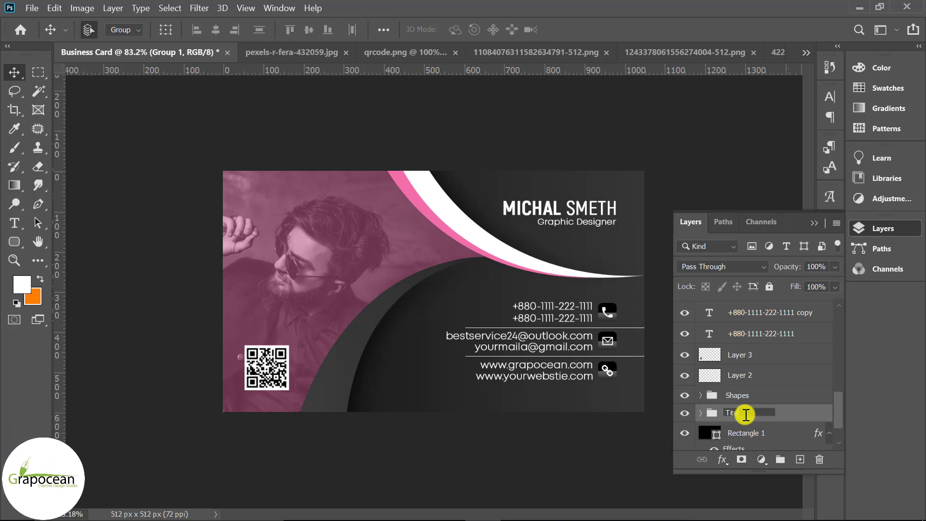
key(BackSpace)
text(itle)
key(Return)
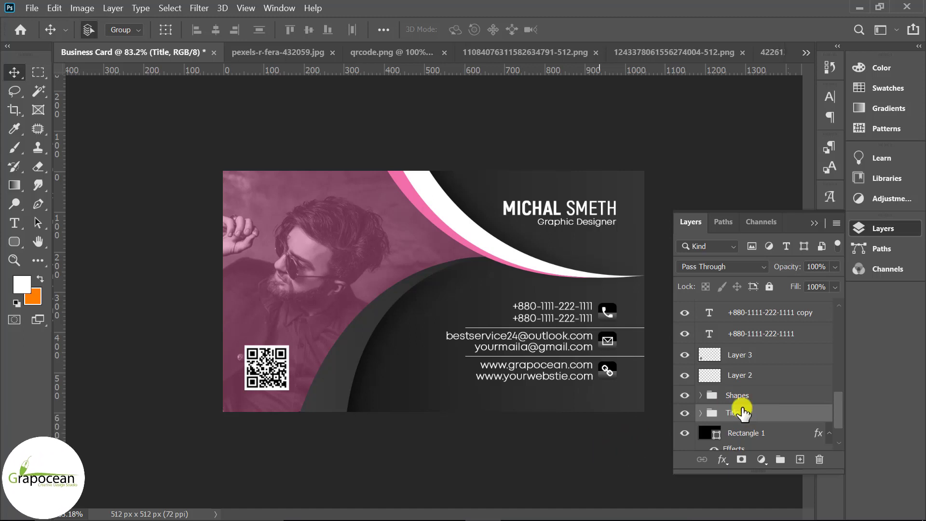
Hide the Shapes group to check the background and select Rectangle 1
click(685, 413)
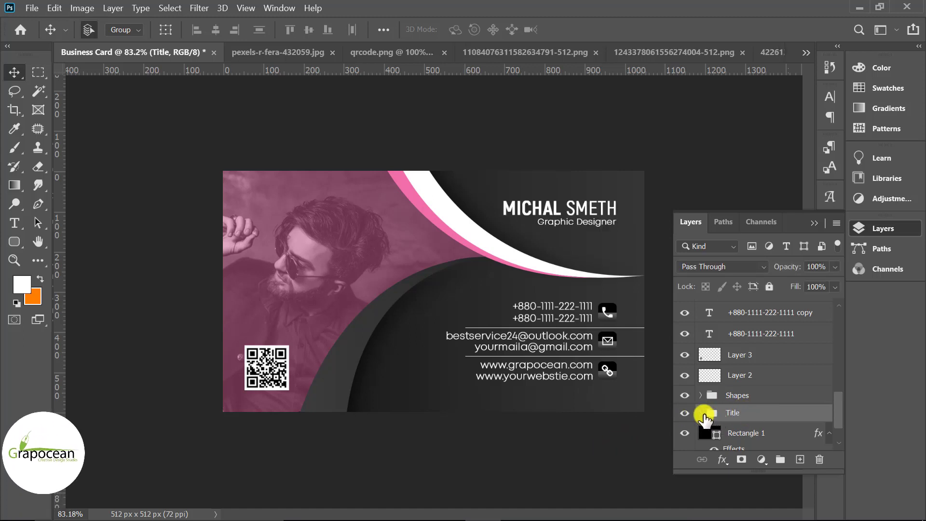
click(687, 397)
click(766, 434)
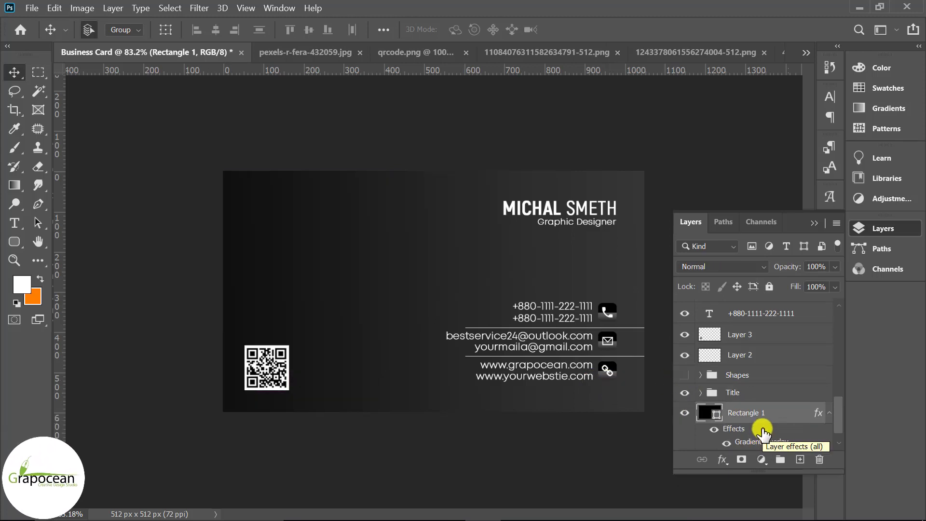
Put Rectangle 1 in a group named Bg and make the Shapes group visible again
key(ctrl+g)
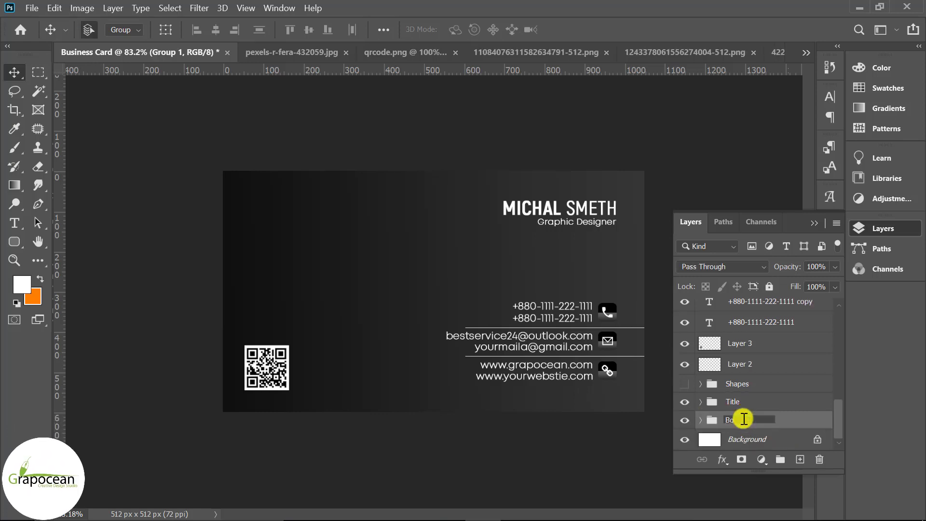
click(683, 422)
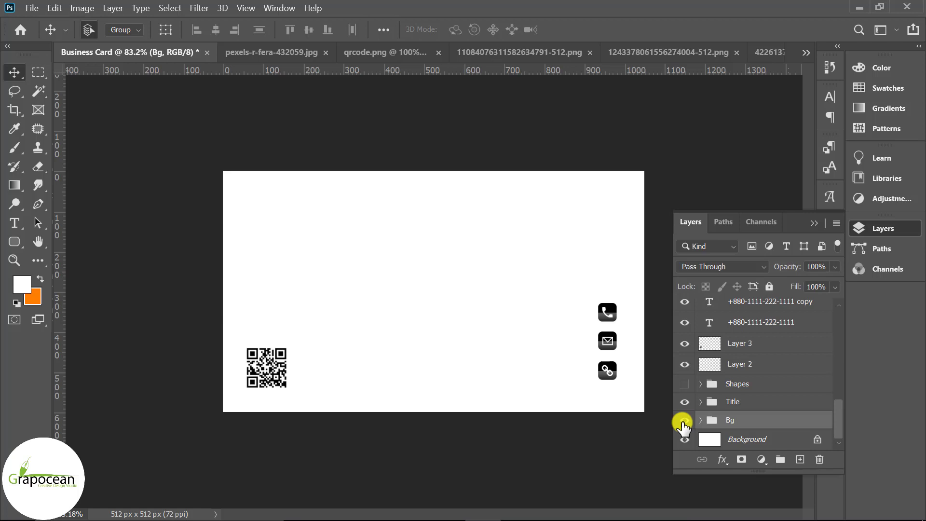
click(683, 421)
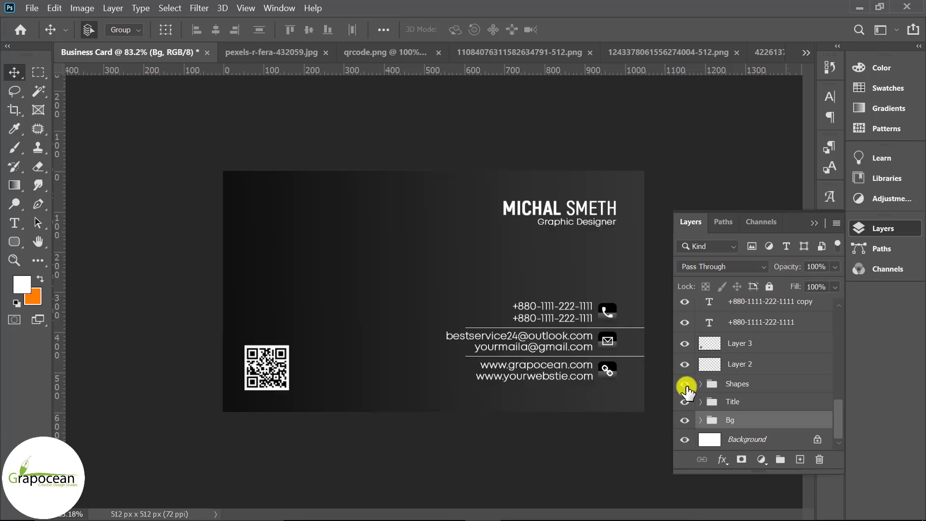
click(684, 383)
click(580, 378)
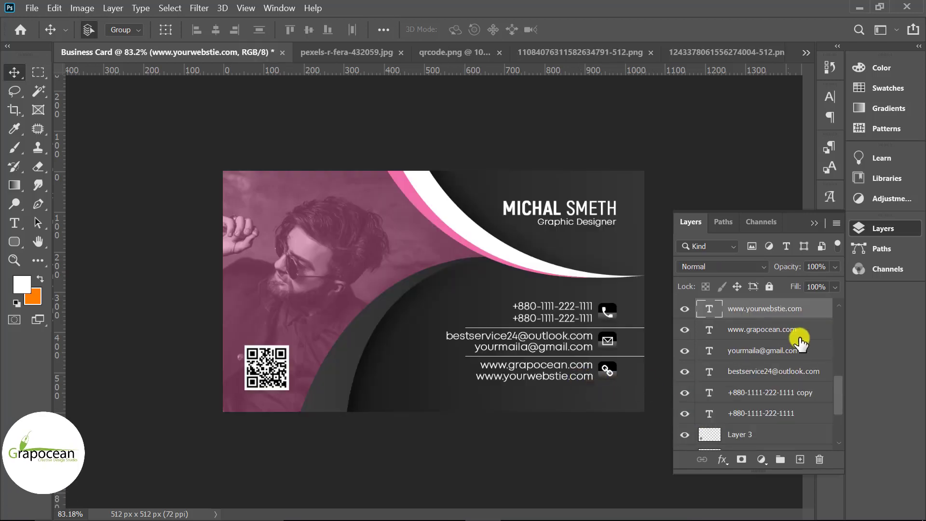
Name the six-layer contact text group Details and move it below Title
shift+click(800, 413)
scroll(810, 405, up, 5)
scroll(810, 405, down, 6)
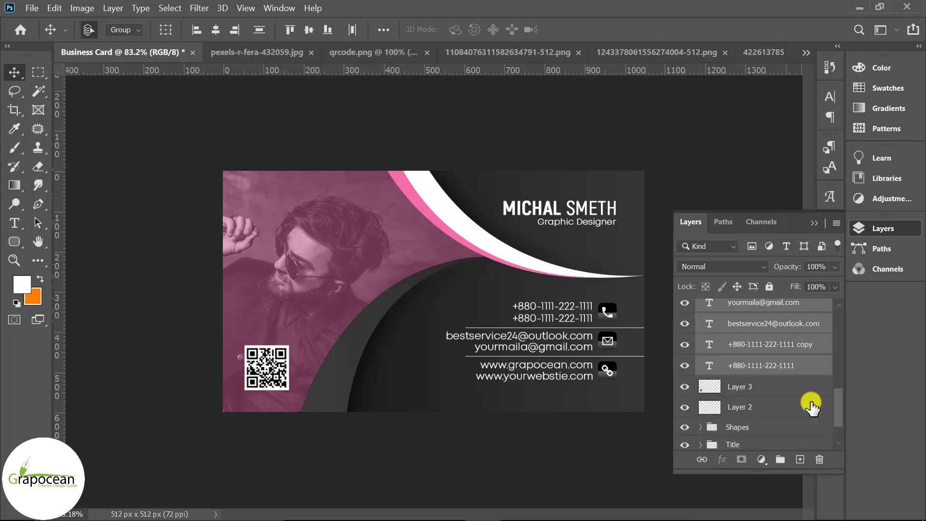
scroll(811, 407, up, 2)
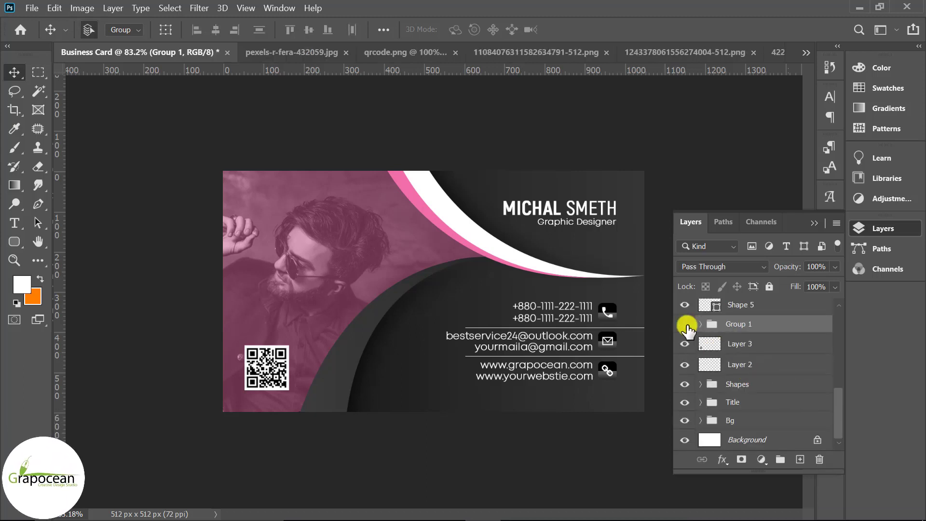
click(684, 324)
click(684, 324)
double_click(738, 324)
text(Details)
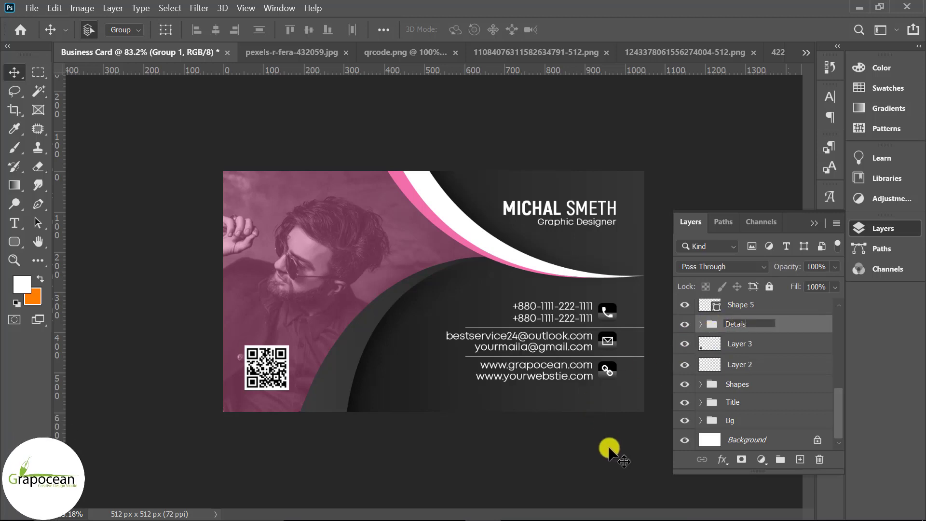
key(Return)
drag(776, 324, 763, 410)
scroll(752, 397, up, 2)
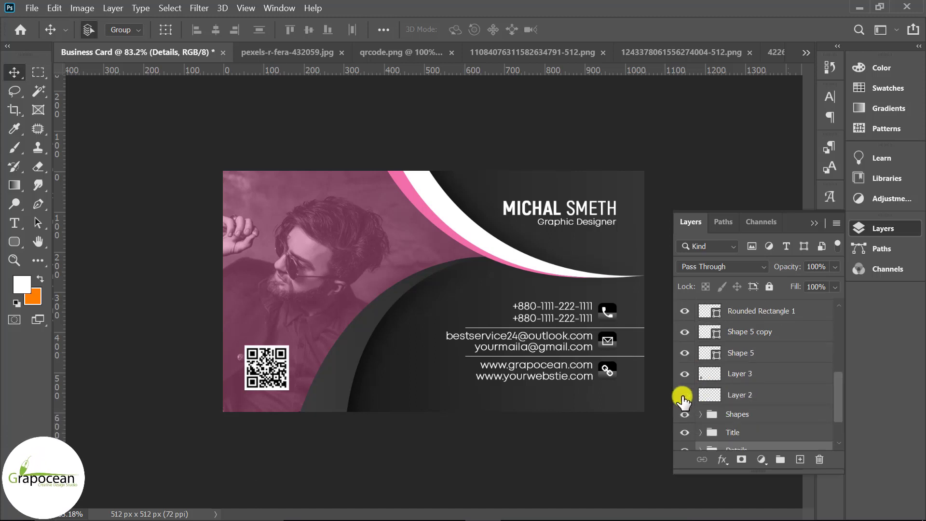
Show the QR code Layer 3 and put it in a group named QR
click(684, 373)
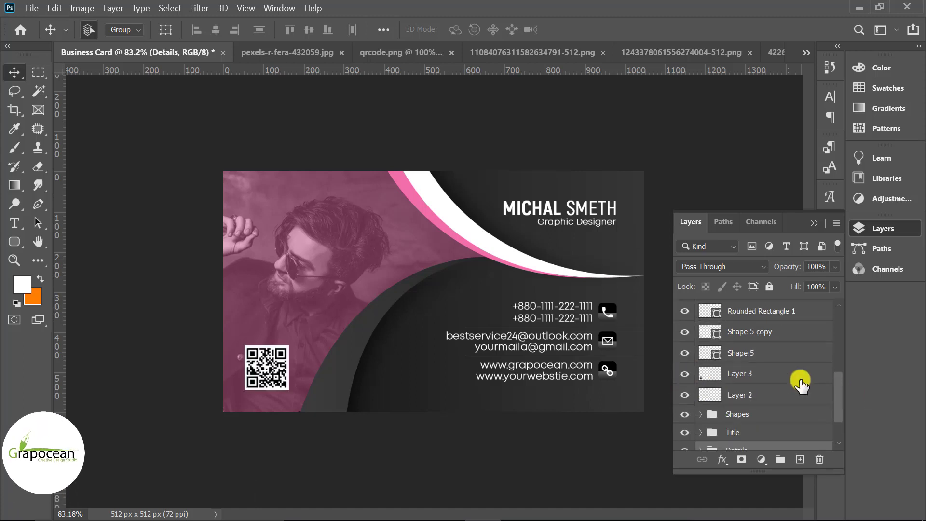
click(754, 374)
key(ctrl+g)
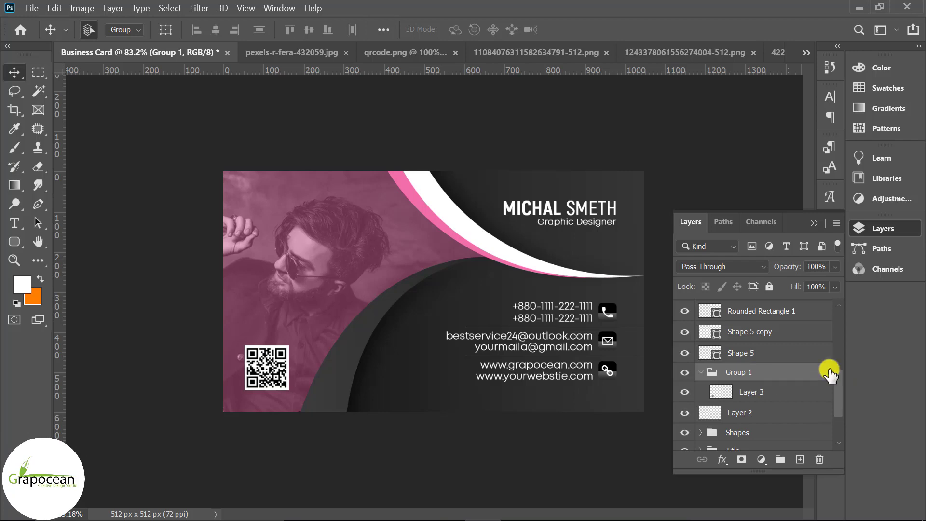
double_click(748, 376)
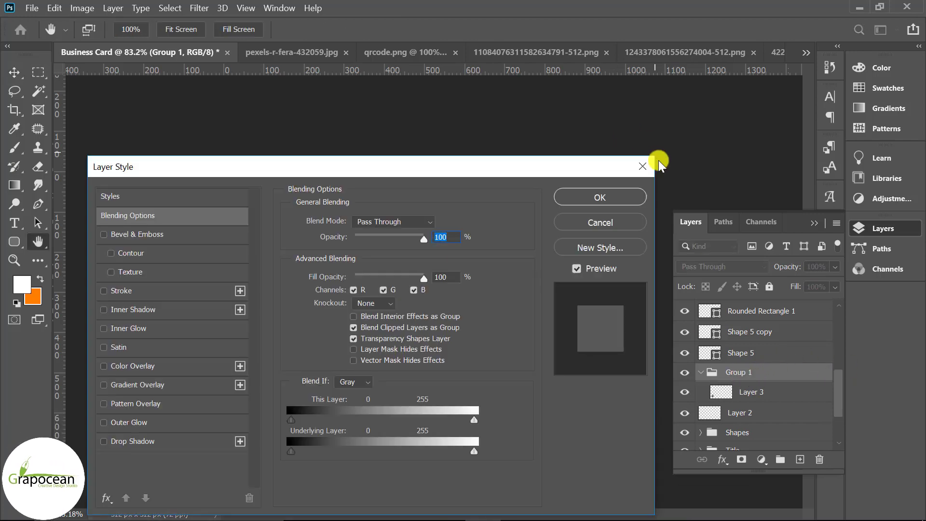
click(657, 160)
double_click(740, 373)
key(BackSpace)
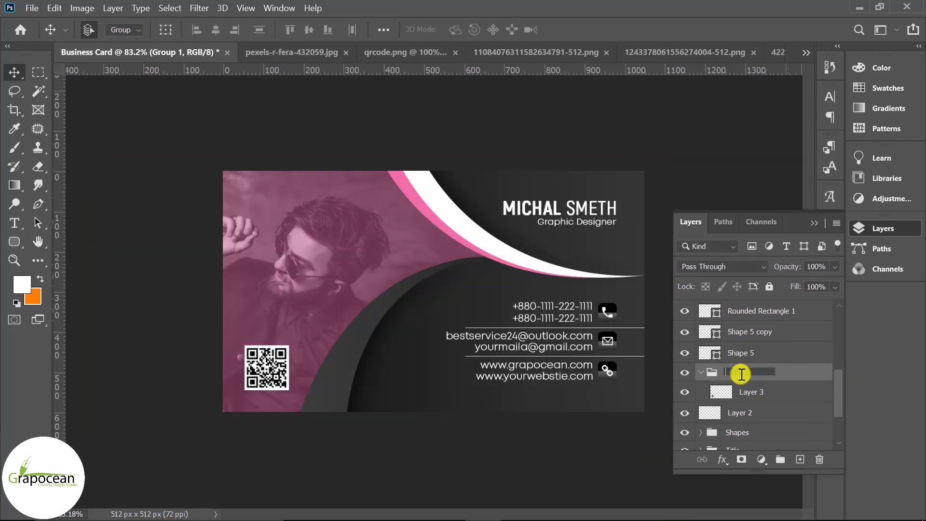
text(QR)
key(Return)
click(700, 372)
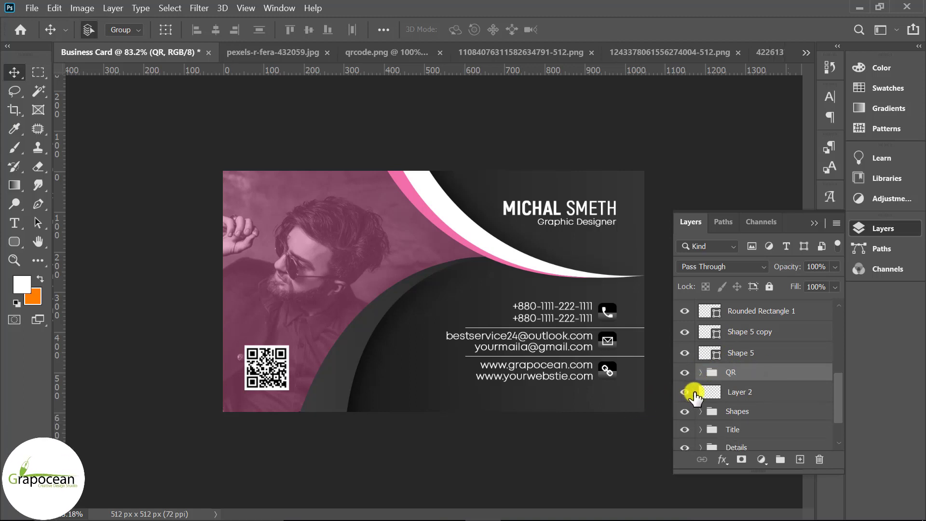
Delete the leftover Layer 2
click(694, 394)
key(Delete)
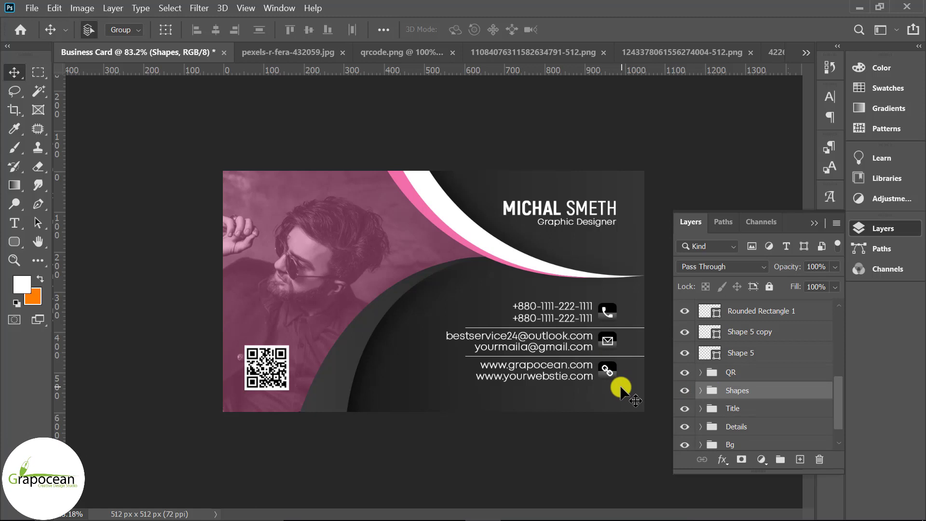
click(613, 373)
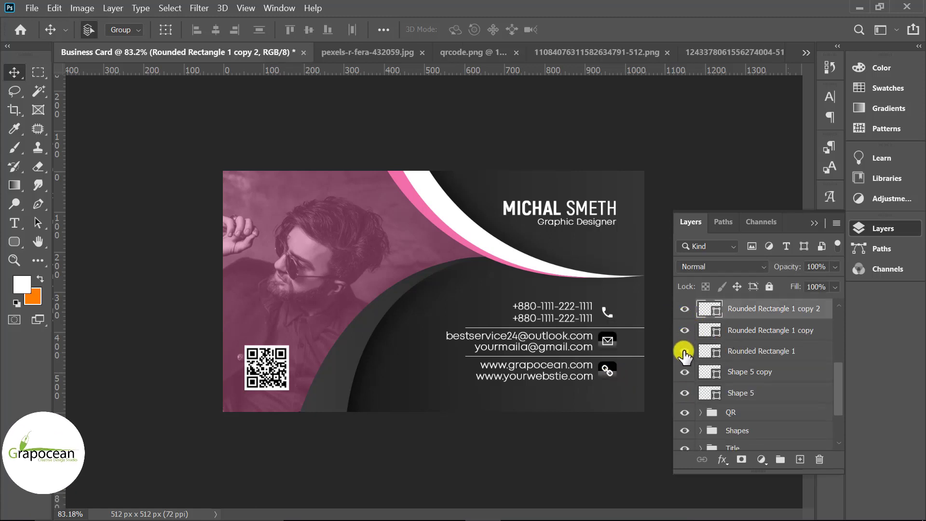
Group the rounded squares, divider shapes and icon layers 4–6 as 'Details shapes'
shift+click(765, 351)
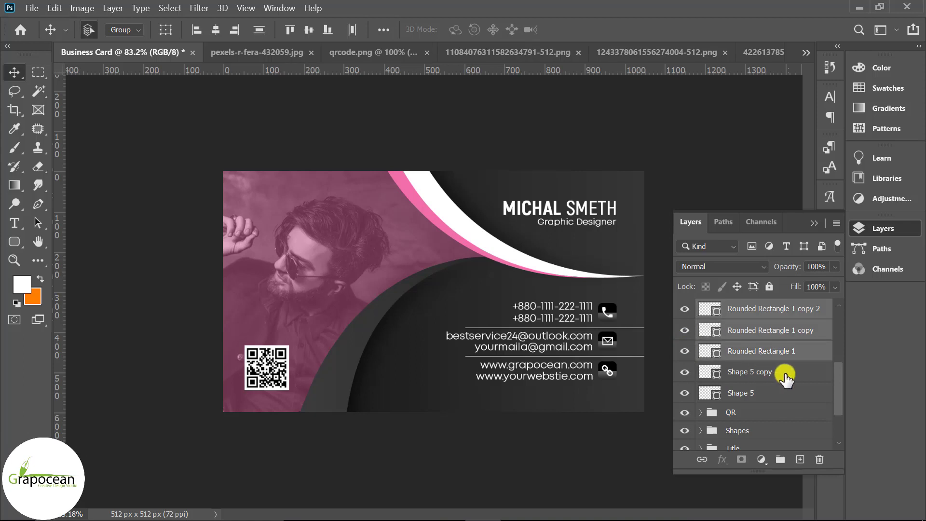
scroll(785, 374, up, 3)
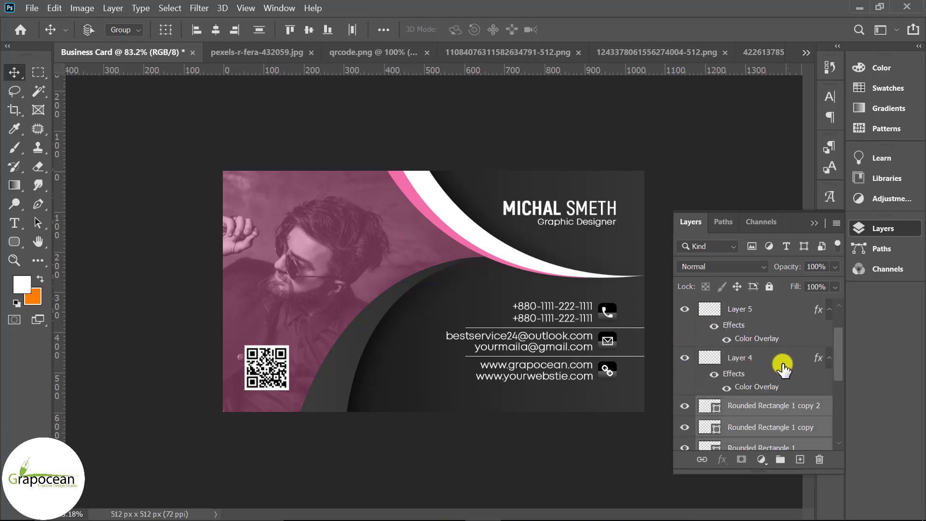
ctrl+click(782, 363)
scroll(779, 365, up, 1)
ctrl+click(774, 363)
ctrl+click(759, 314)
scroll(767, 367, down, 1)
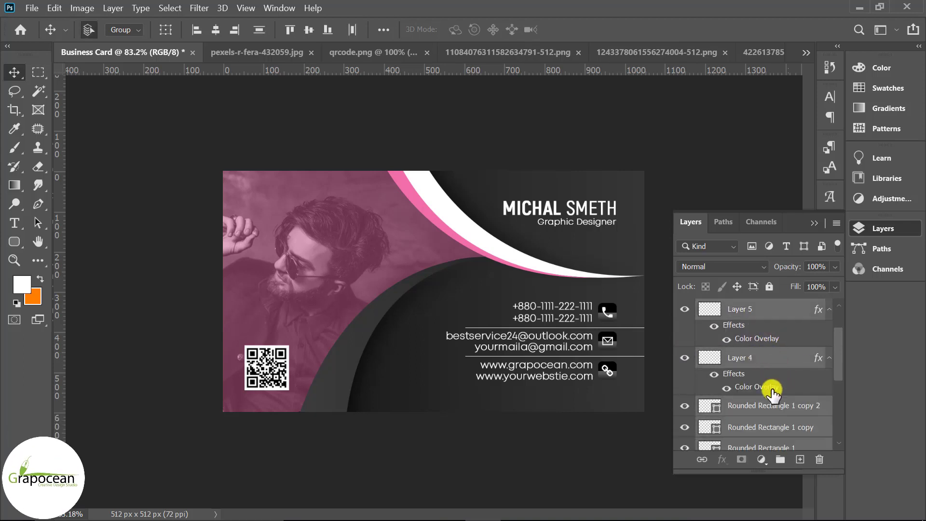
scroll(772, 392, down, 2)
scroll(776, 391, up, 3)
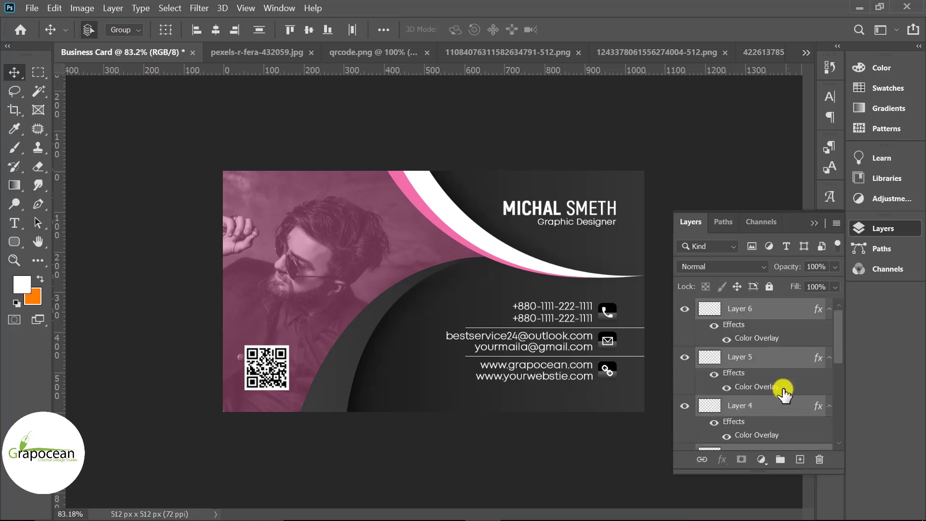
key(ctrl+g)
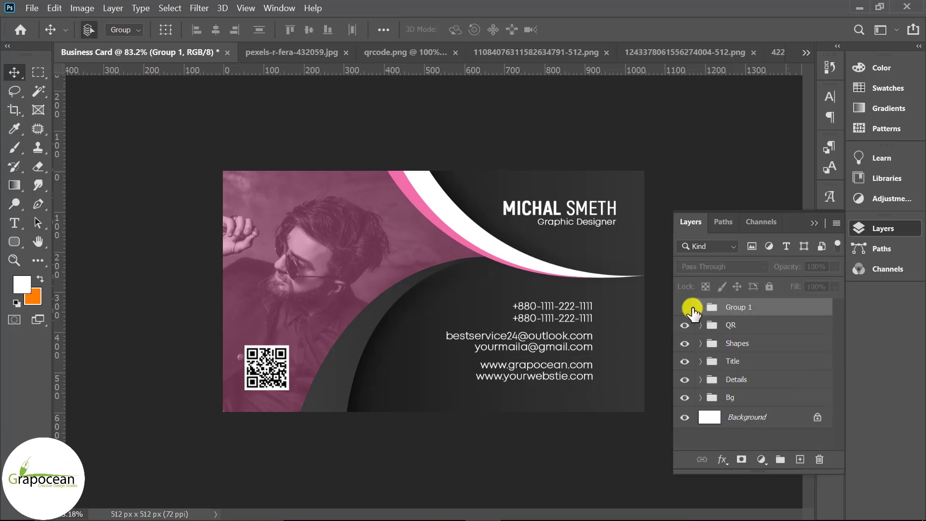
click(758, 316)
text(Details shapes)
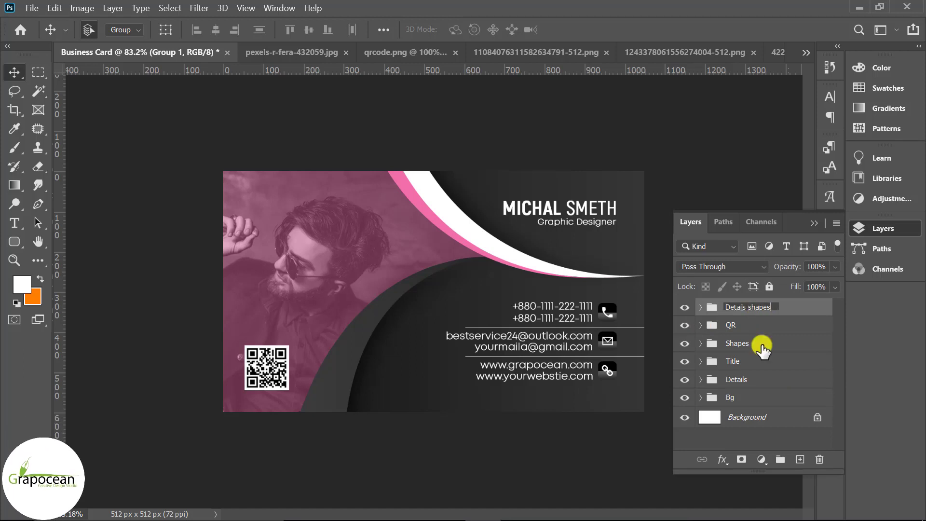
key(Return)
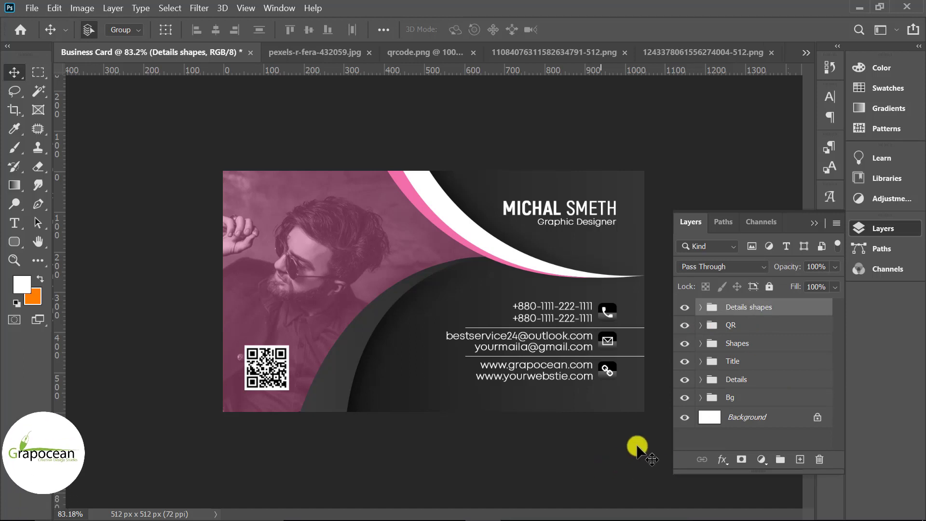
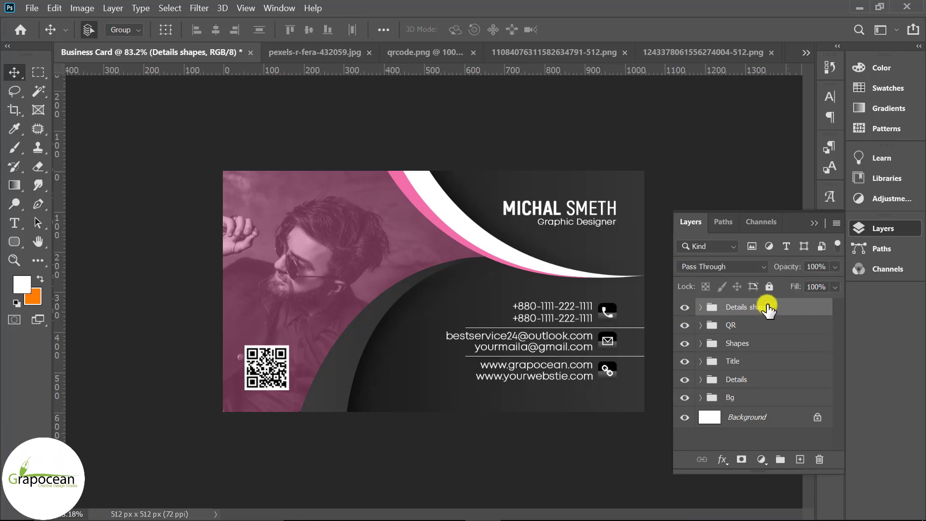
Combine the six card groups into a group named 'Part 1' and duplicate it as 'Part 1 copy'
shift+click(757, 397)
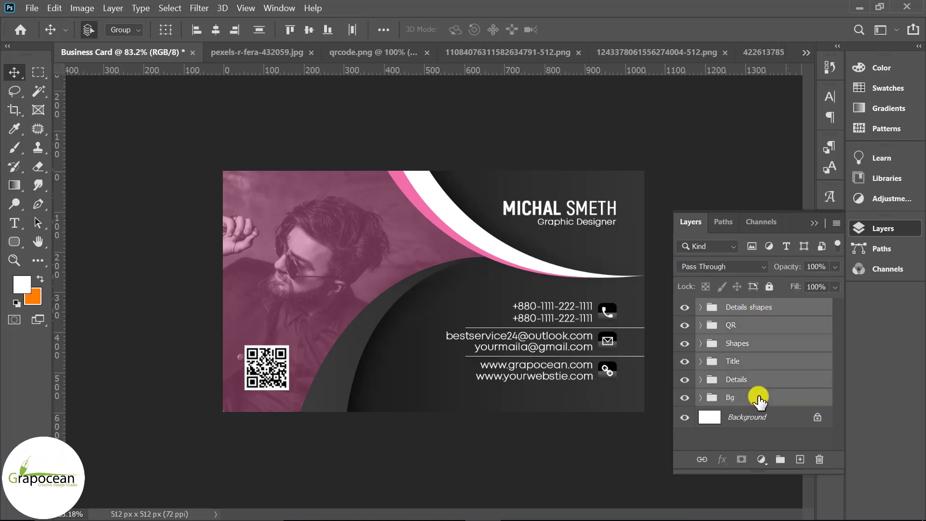
key(ctrl+g)
double_click(751, 308)
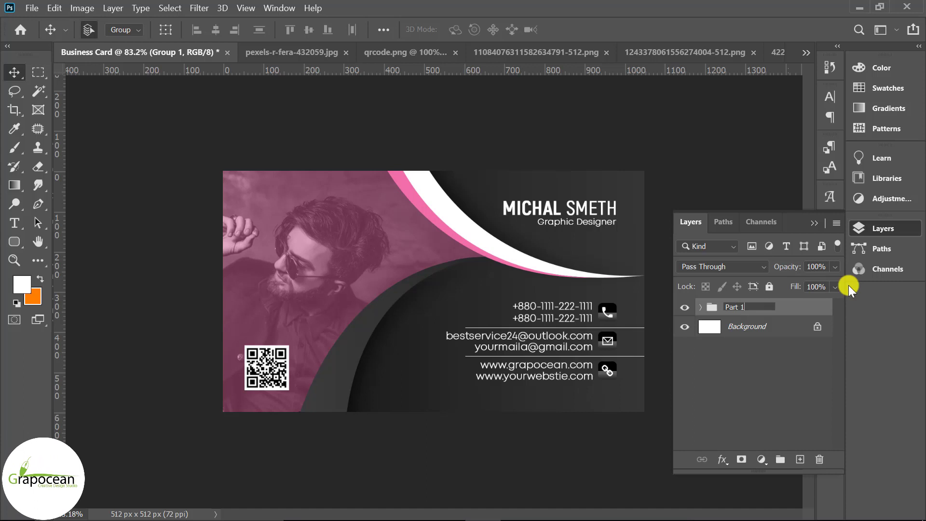
key(Return)
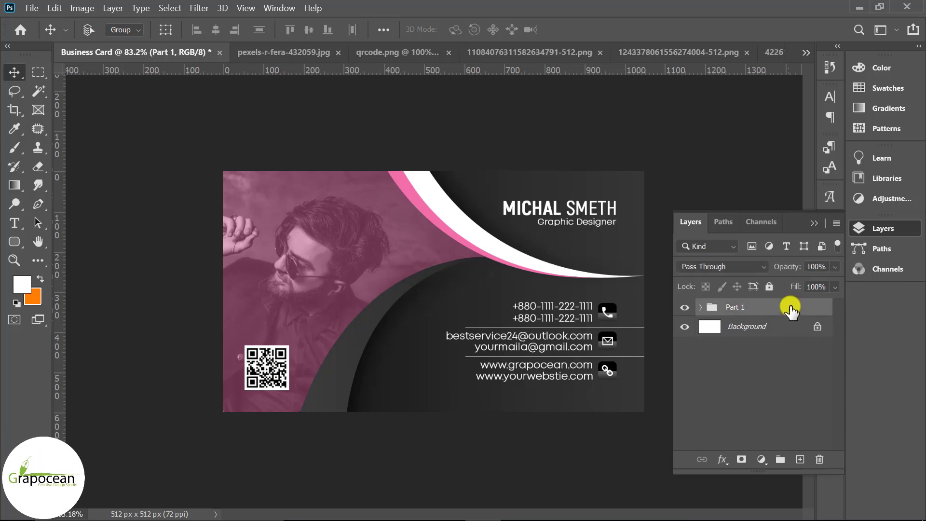
key(ctrl+j)
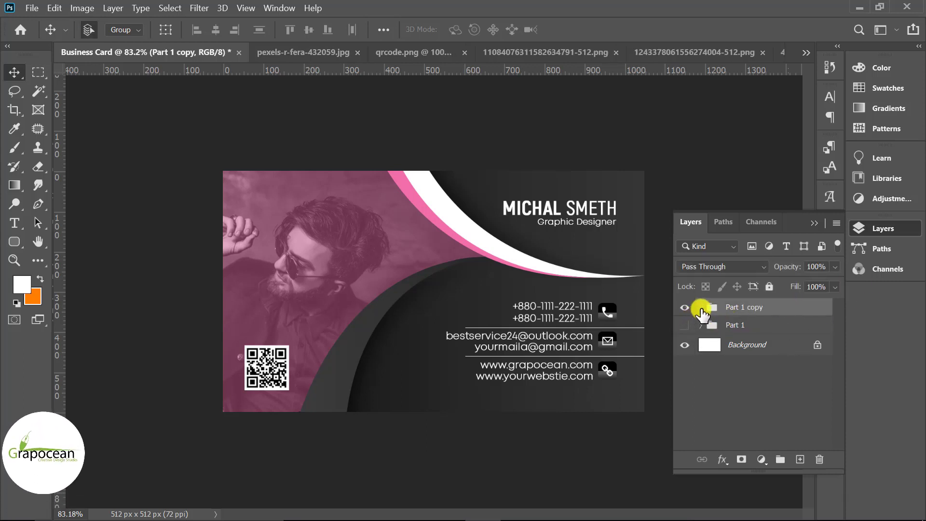
In Part 1 copy, hide the contact icons, contact text and photo, and show the QR code
click(700, 307)
click(685, 324)
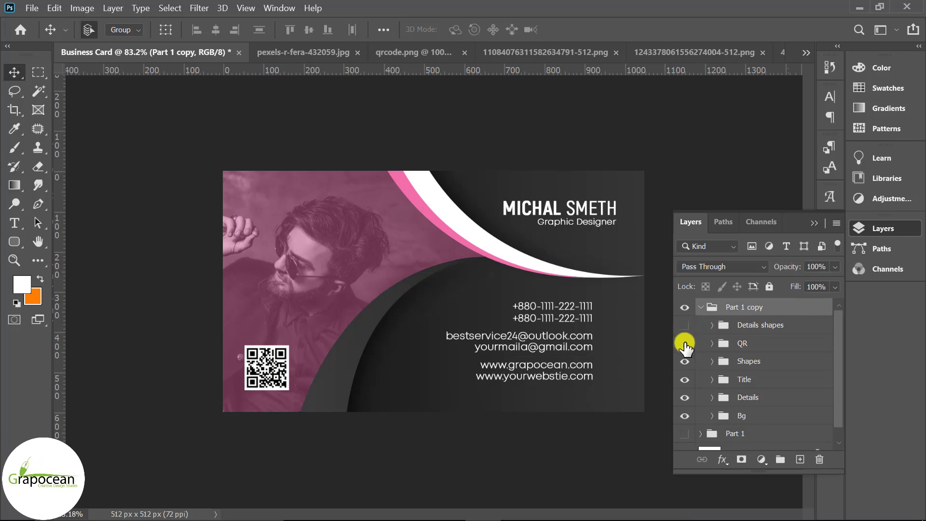
click(685, 343)
click(684, 359)
click(685, 361)
click(686, 398)
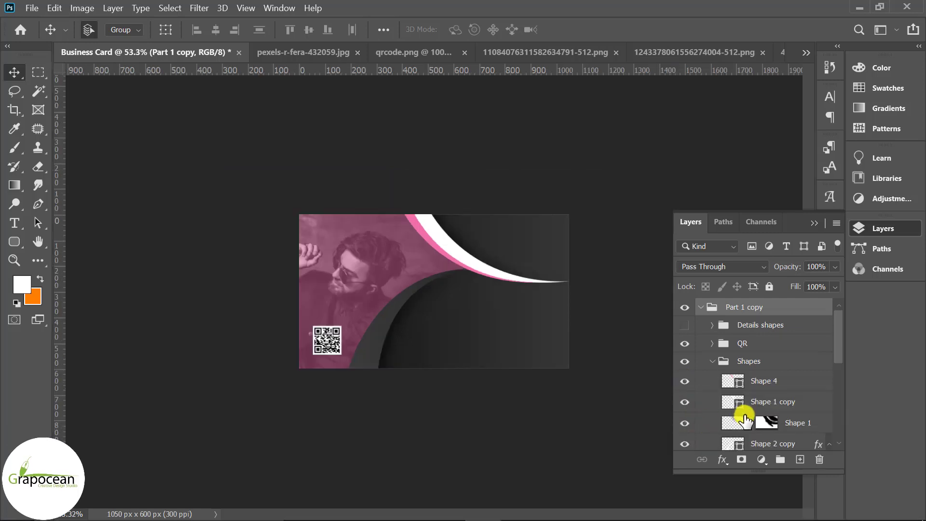
scroll(739, 419, down, 5)
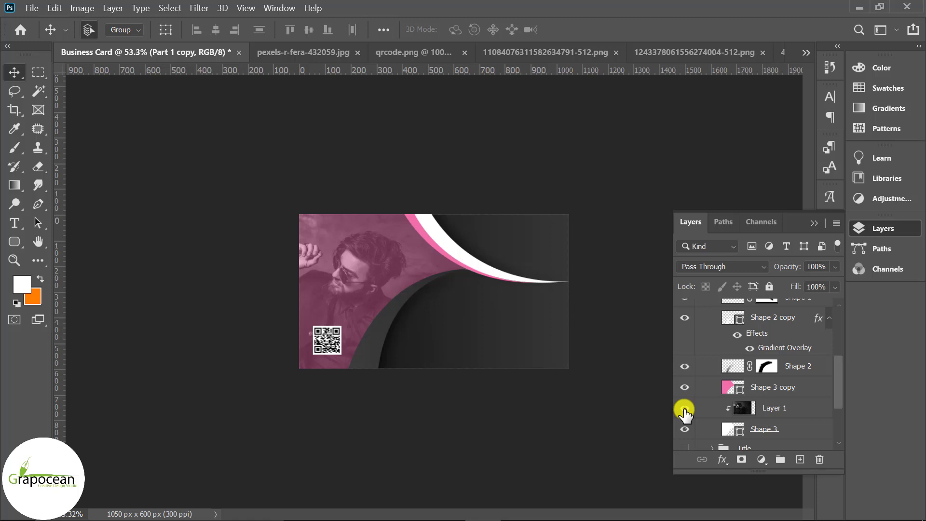
click(685, 409)
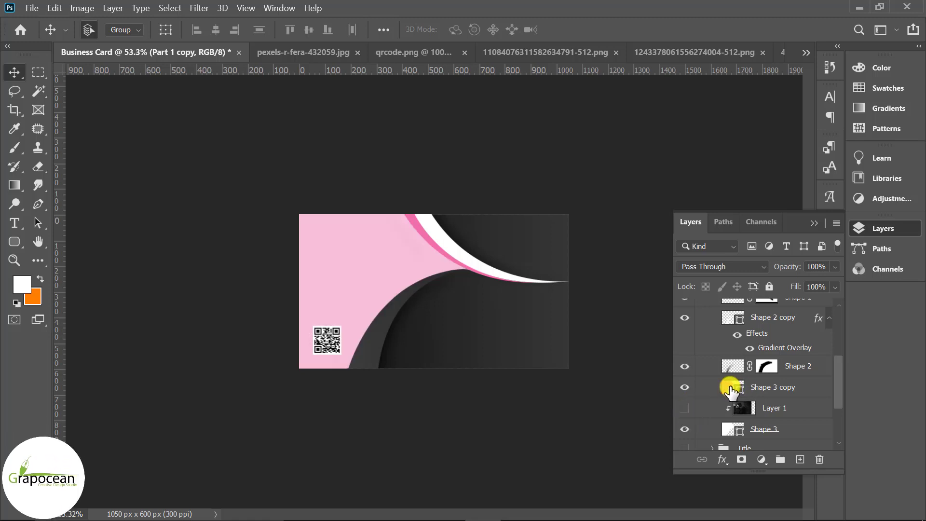
Set Shape 3 copy's fill to black at 100% opacity
double_click(731, 388)
click(514, 452)
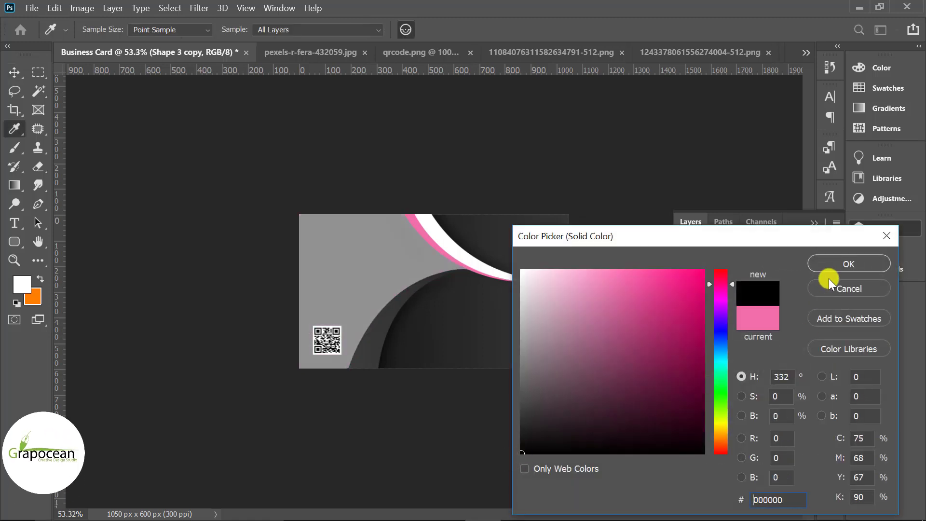
click(825, 270)
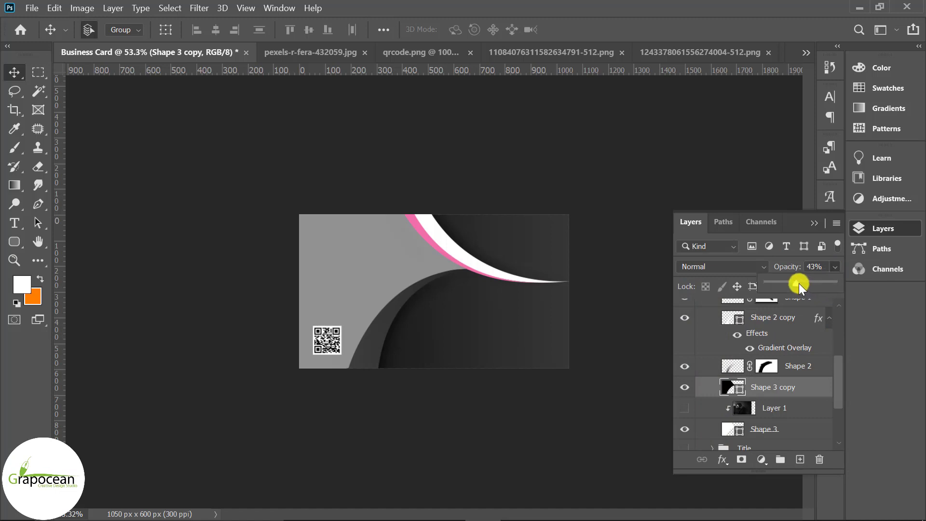
drag(798, 282, 876, 283)
Move the QR code to the card's lower right, then drag the pink logo in from Illustrator
drag(349, 343, 426, 346)
key(ctrl+z)
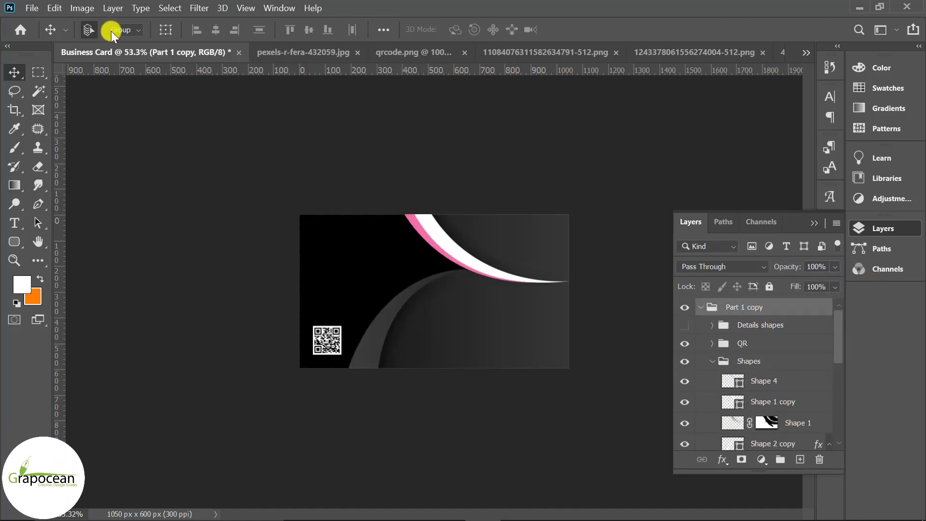
drag(335, 315, 528, 345)
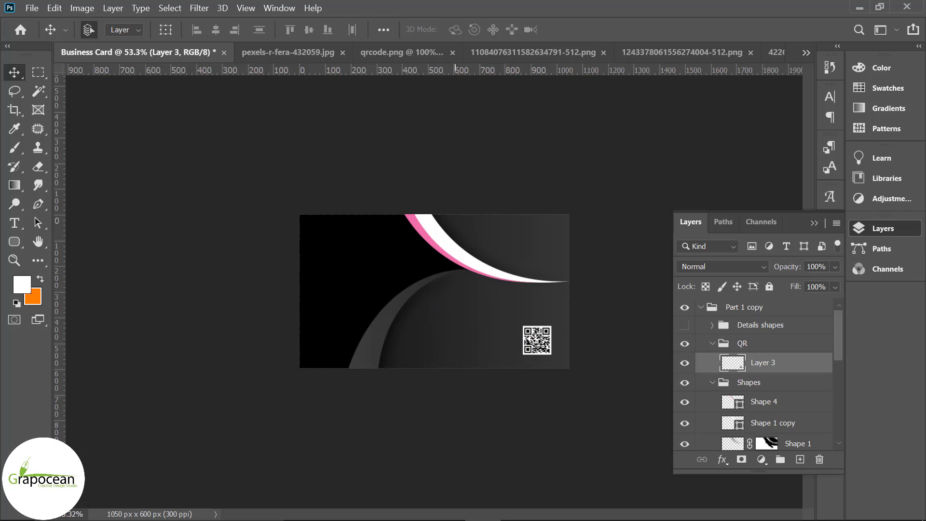
click(524, 515)
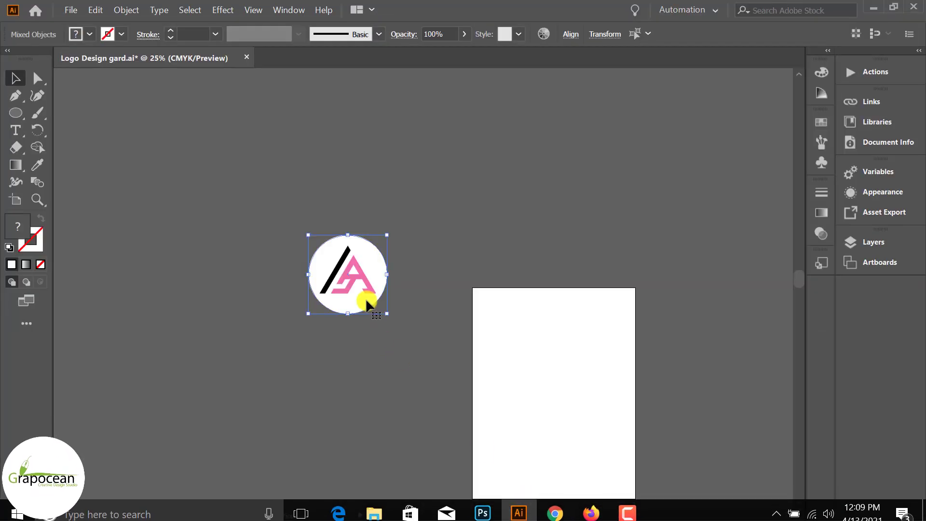
drag(363, 297, 375, 267)
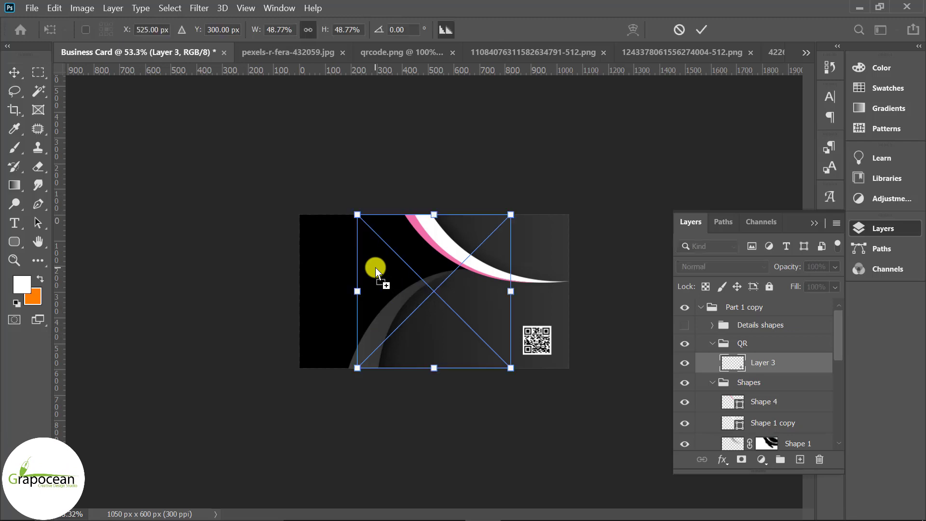
Scale the placed logo down to about 15% and commit it
drag(513, 213, 448, 300)
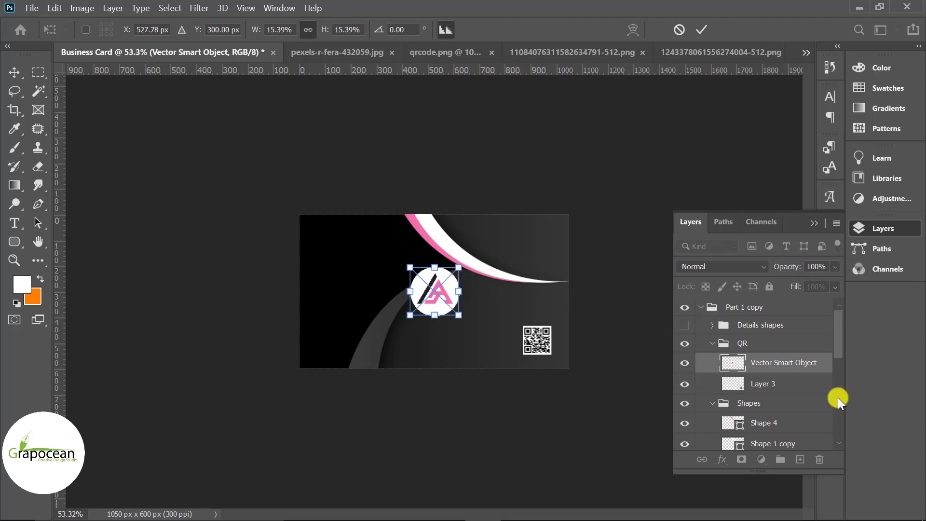
scroll(796, 415, down, 8)
click(771, 440)
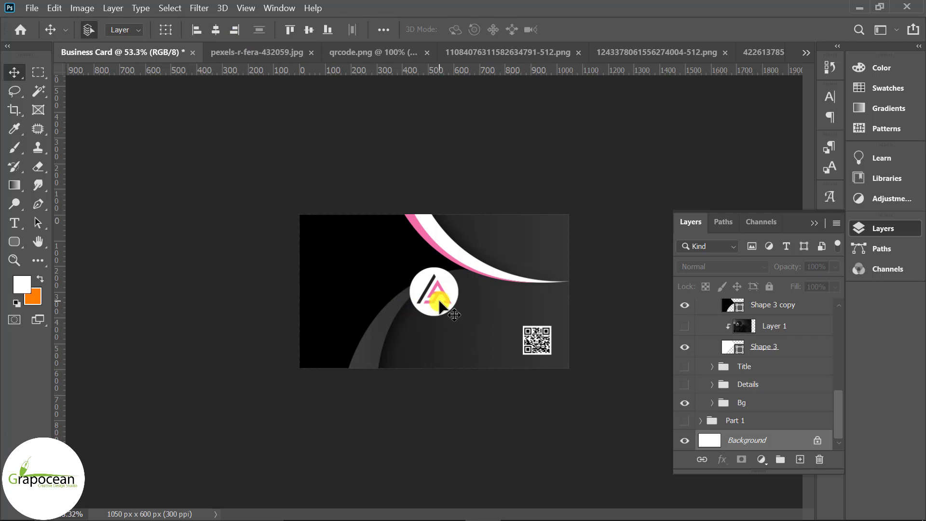
Dismiss the locked-layer warnings, select the logo layer, and move the logo to the upper left
drag(392, 274, 389, 271)
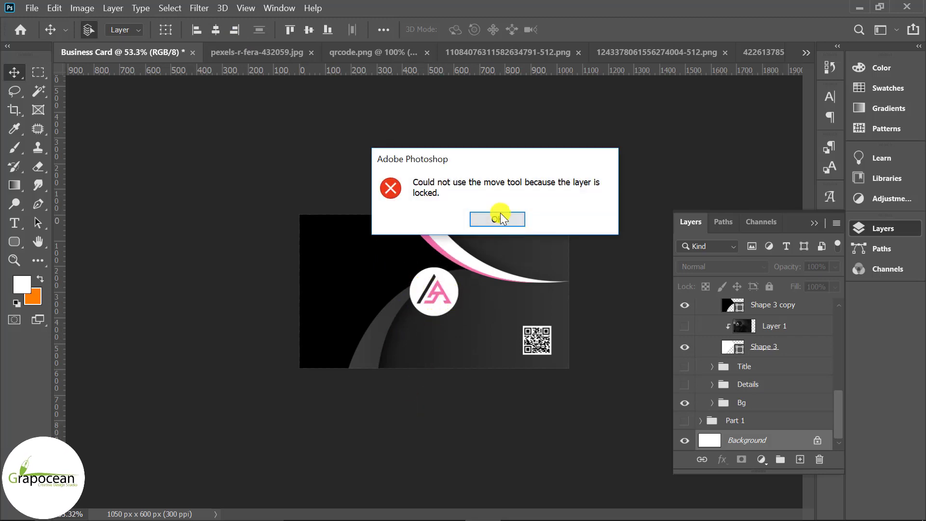
click(499, 217)
click(390, 277)
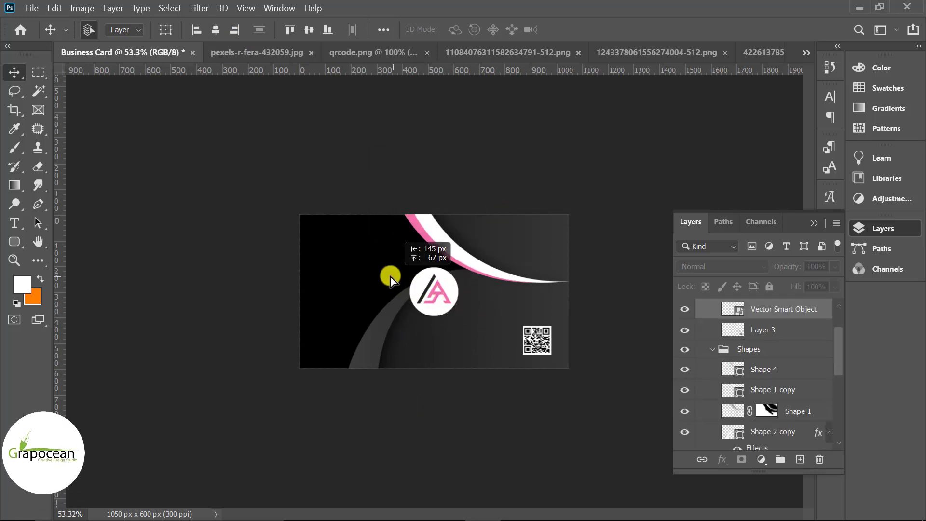
click(499, 218)
click(784, 321)
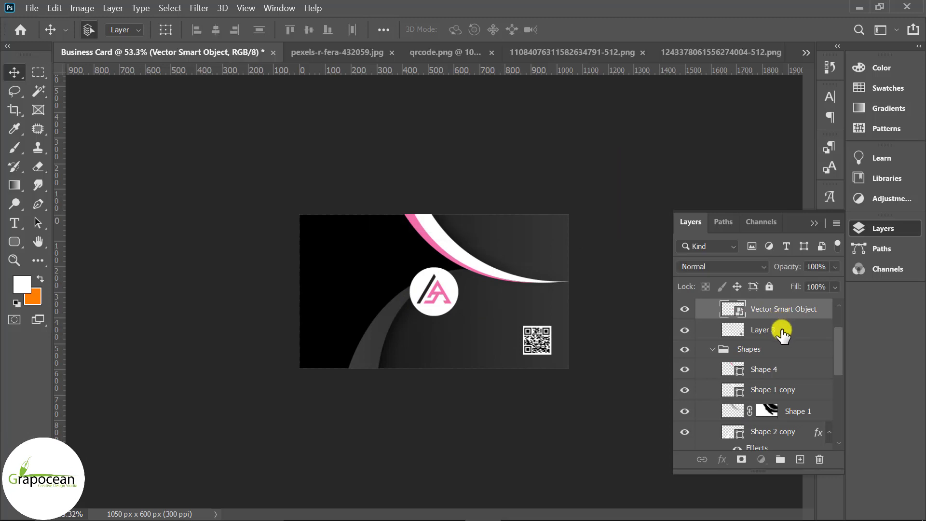
click(781, 329)
click(781, 310)
drag(427, 298, 367, 273)
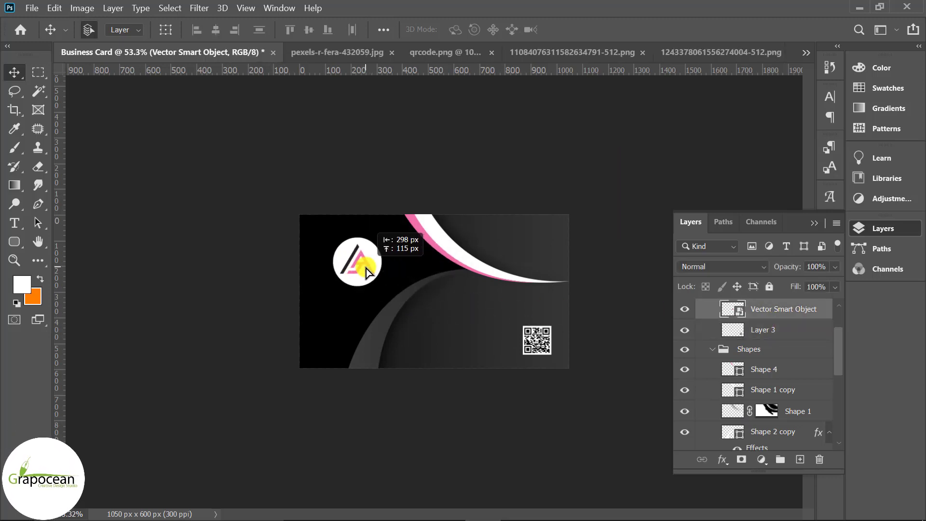
scroll(420, 292, up, 1)
scroll(762, 417, down, 9)
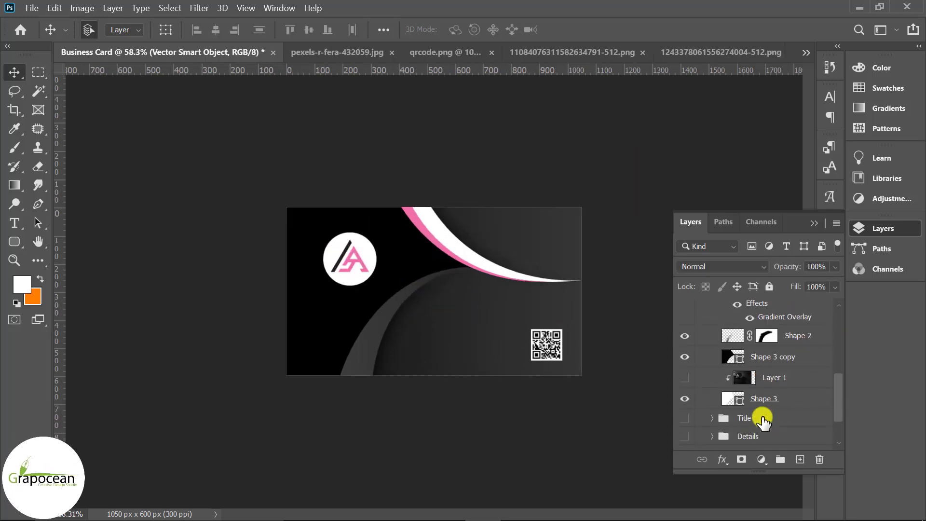
Show the Title group and change the name line to 'COMPANY NAME'
click(685, 399)
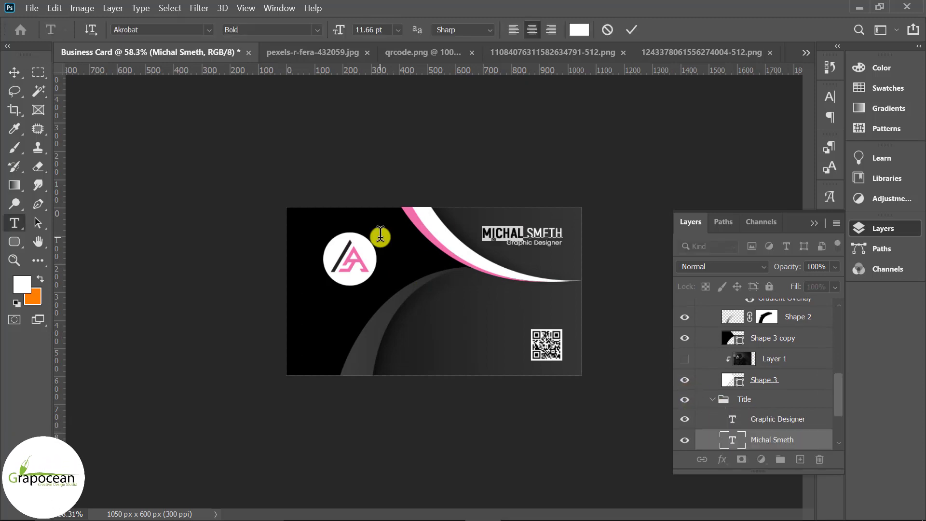
key(BackSpace)
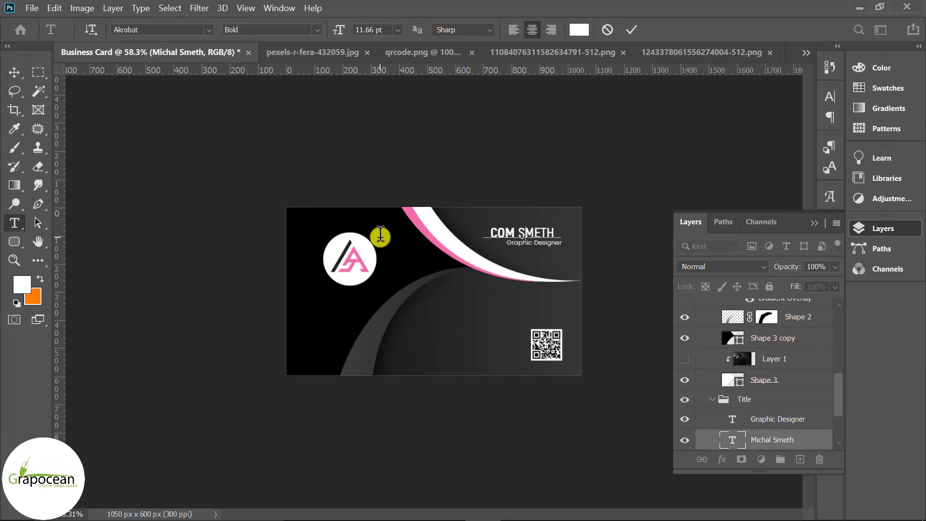
drag(532, 233, 609, 238)
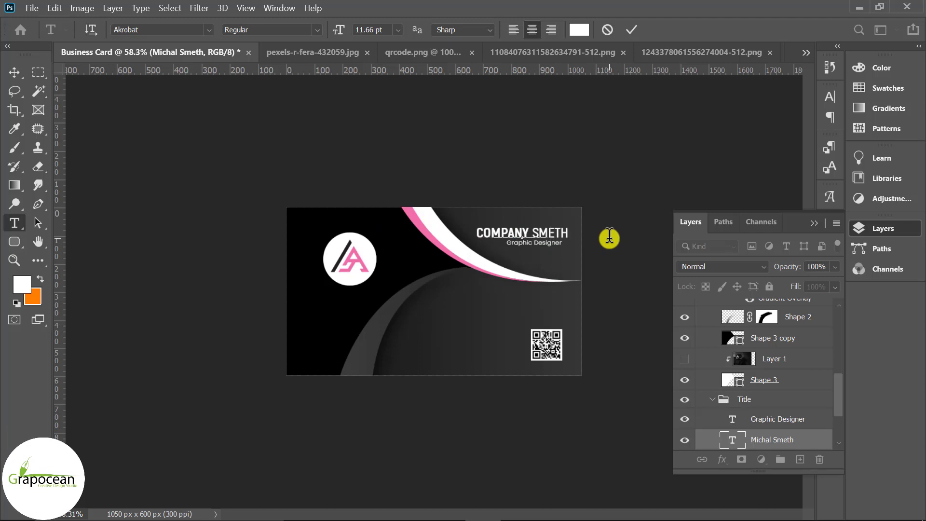
text(NAME)
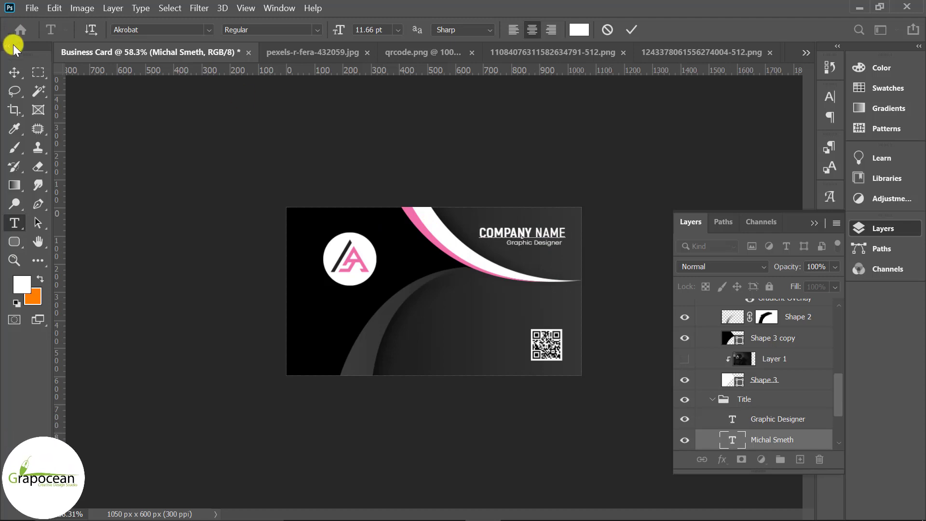
click(14, 71)
Replace the 'Graphic Designer' subtitle with 'Company Tagline' and align it under COMPANY NAME
scroll(578, 255, up, 5)
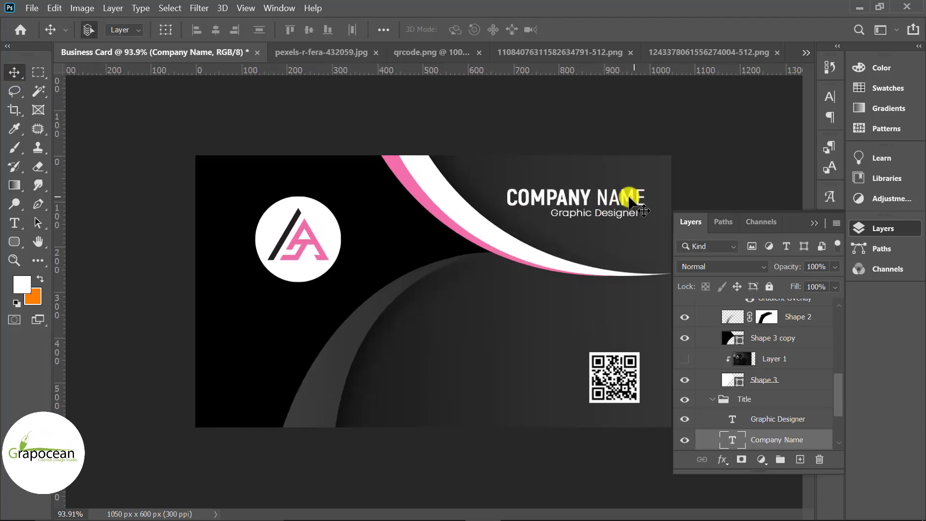
click(13, 223)
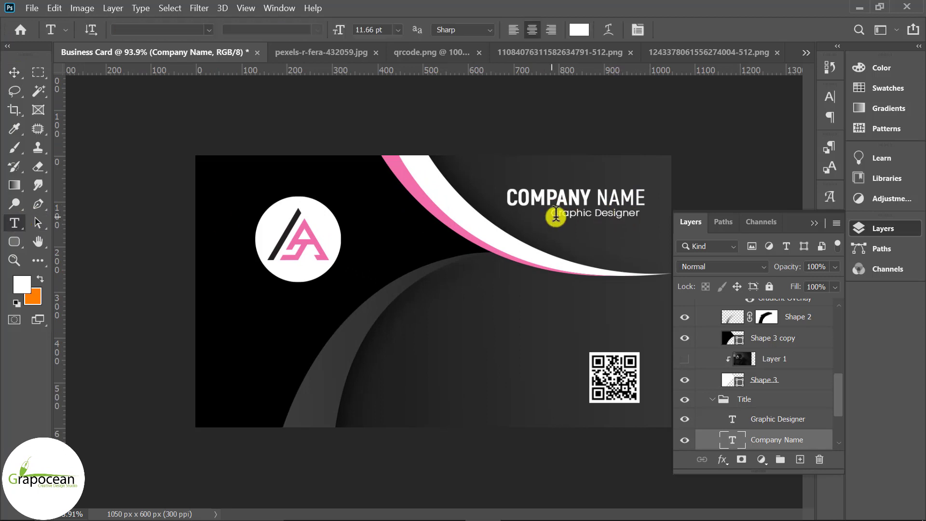
drag(550, 212, 675, 213)
key(BackSpace)
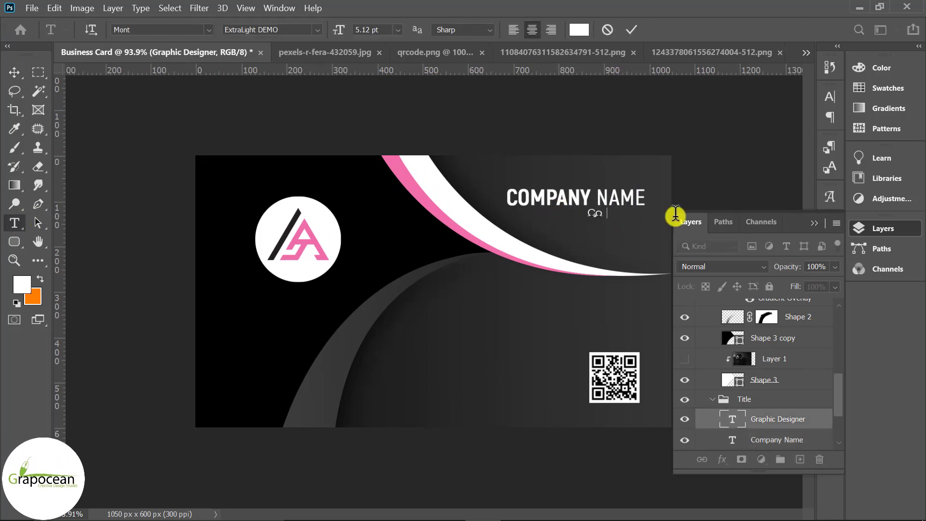
text(Company Tagline)
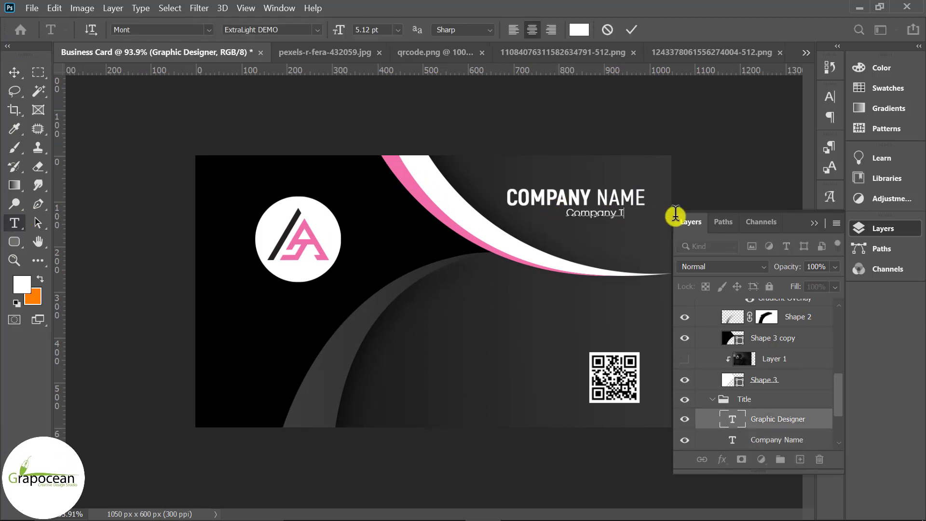
click(14, 72)
scroll(646, 214, up, 3)
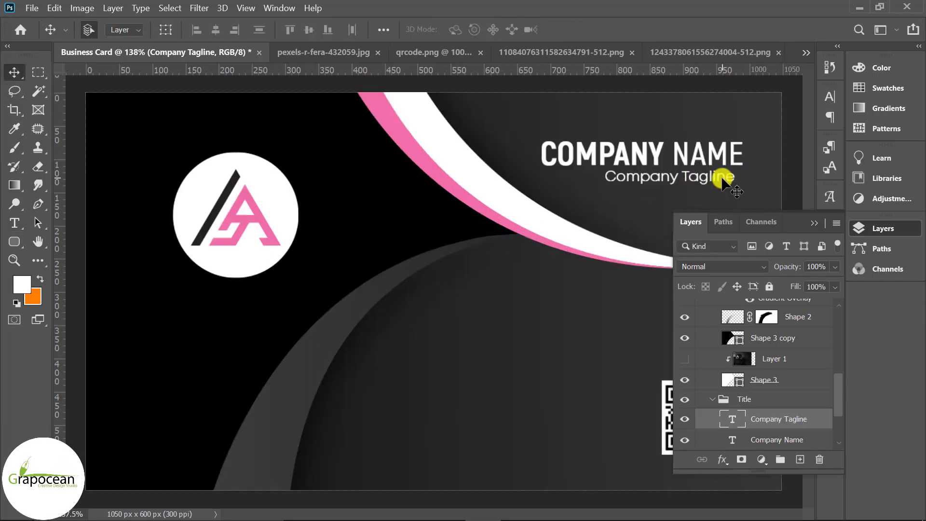
drag(722, 178, 729, 178)
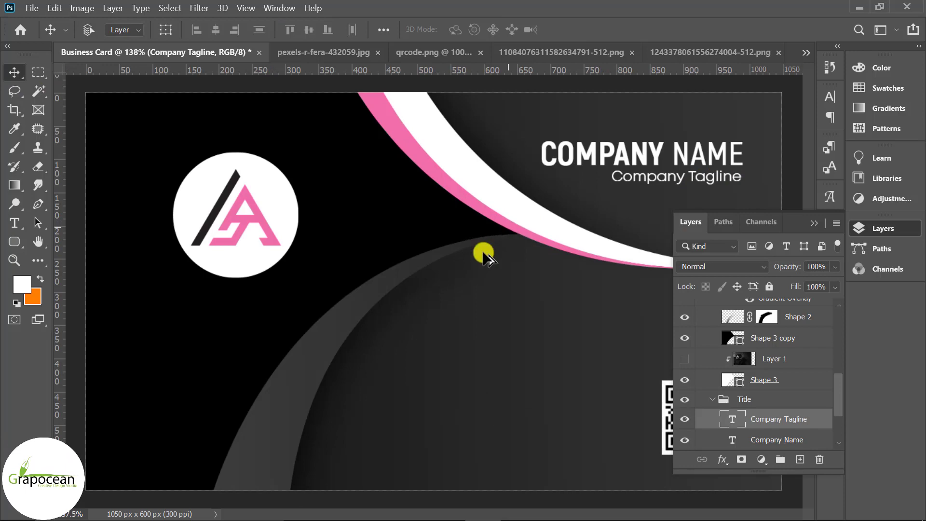
scroll(425, 285, down, 6)
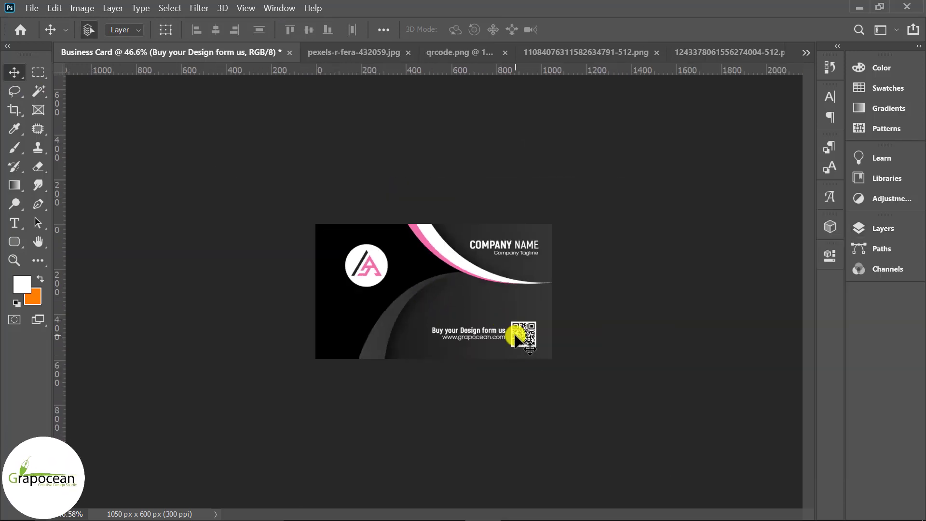